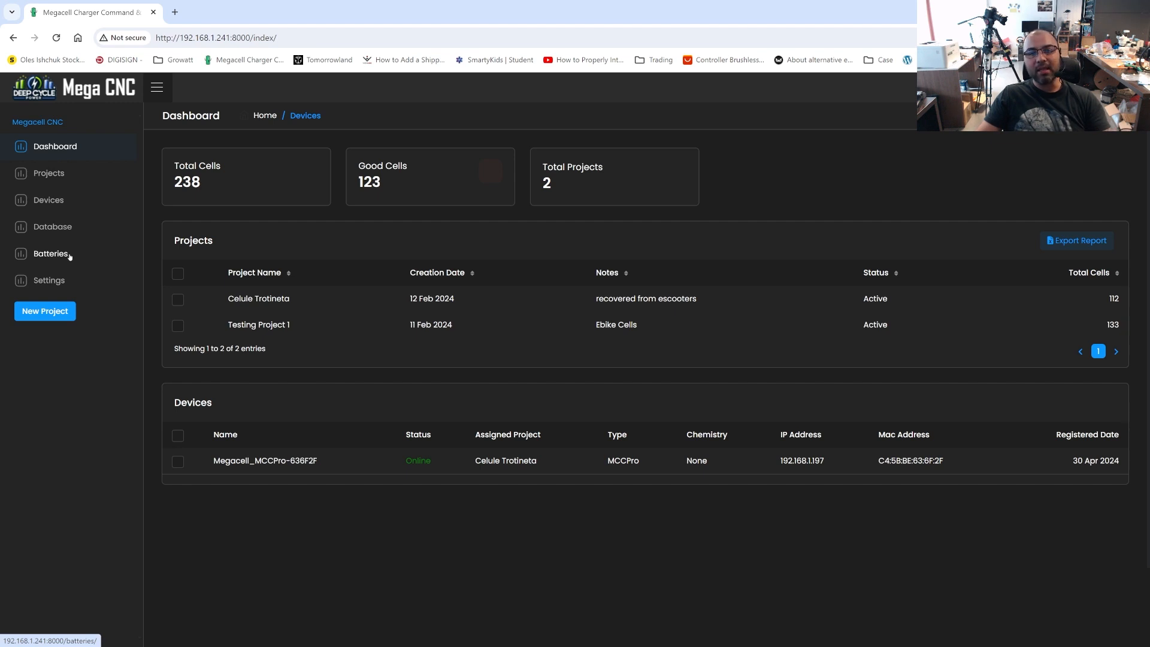
Open the megacnc README on GitHub in a new browser tab and examine the commands in its Update procedure section
{"action": "left_click", "coordinate": [174, 12]}
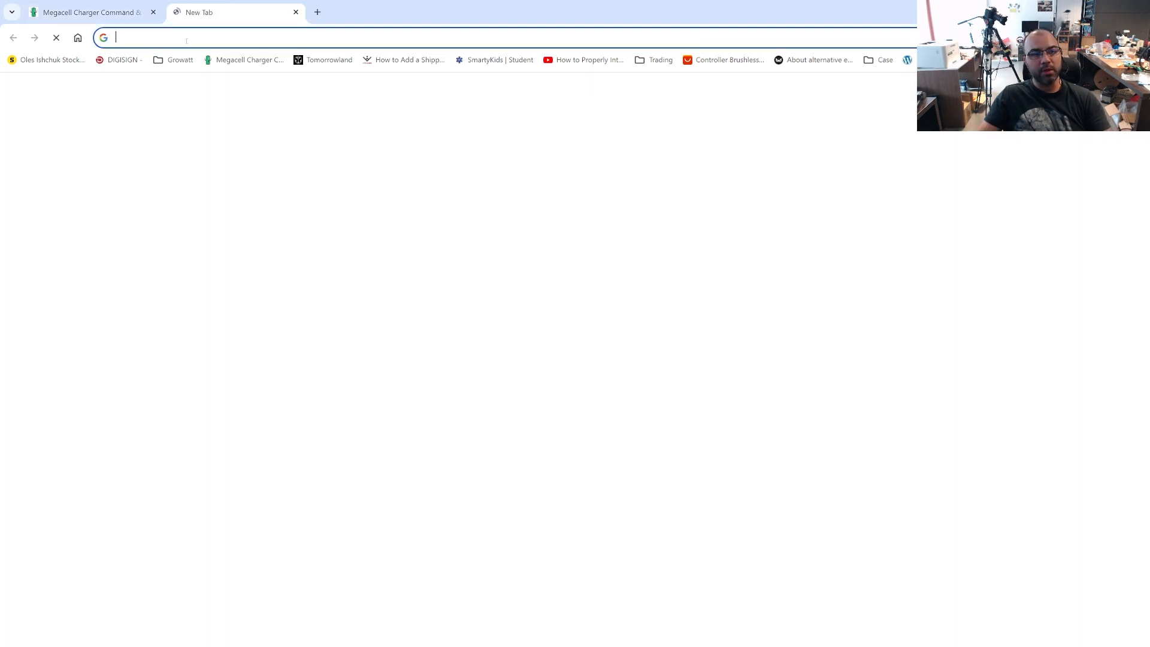
{"action": "type", "text": "g"}
{"action": "key", "text": "Return"}
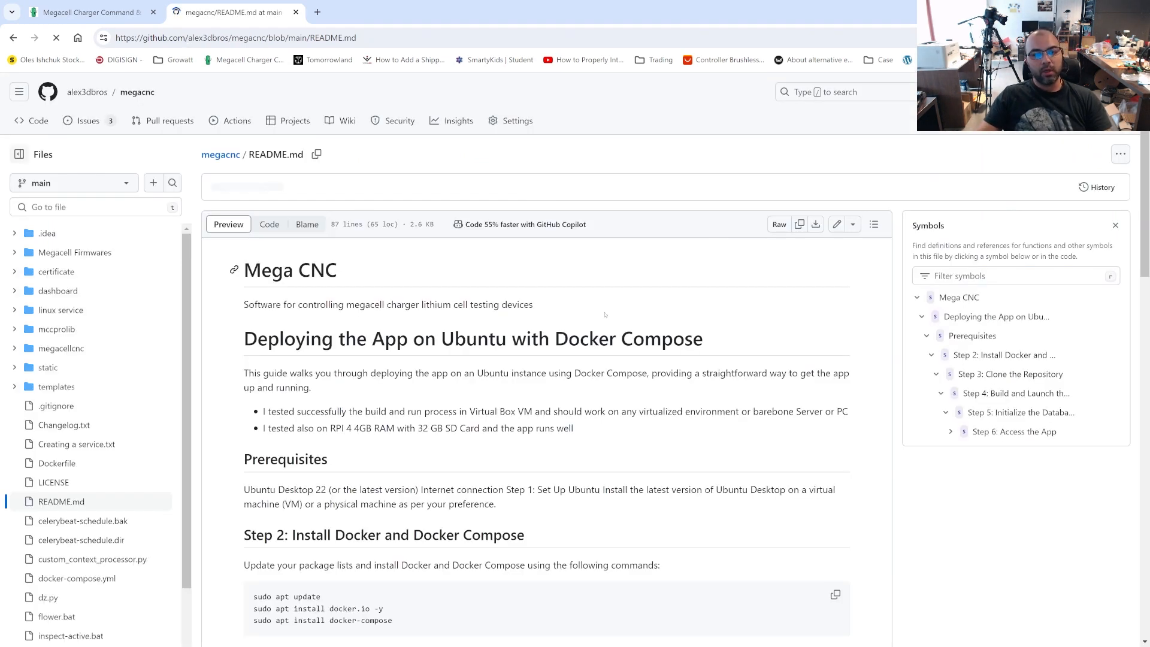
{"action": "scroll", "coordinate": [576, 399], "scroll_direction": "down", "scroll_amount": 20}
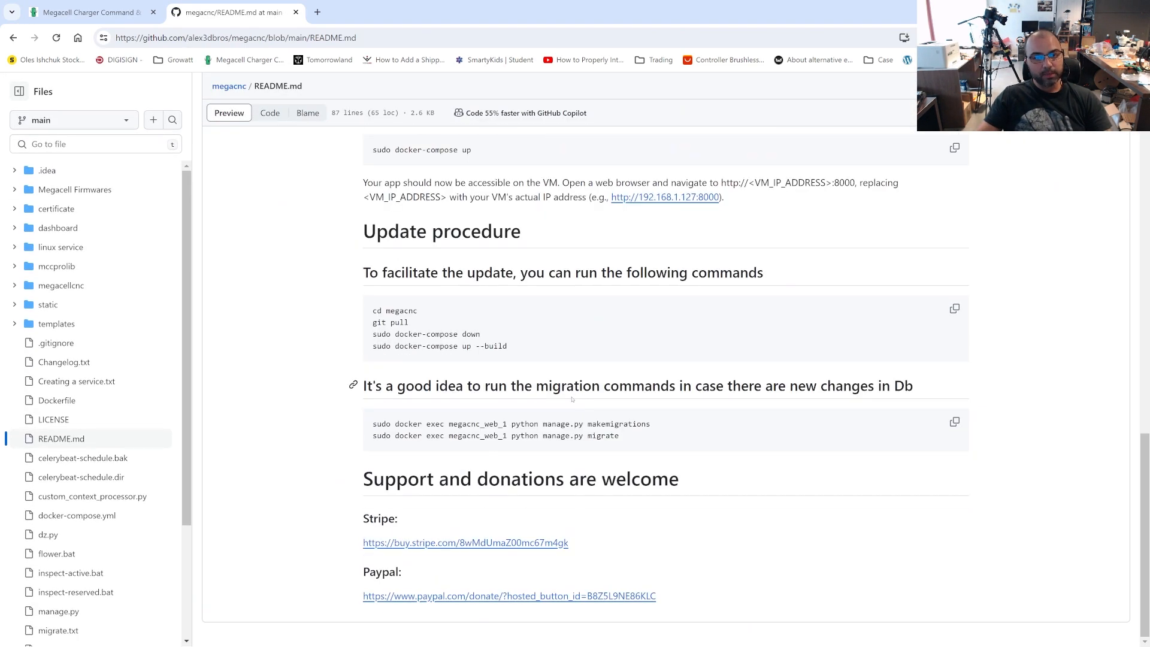
{"action": "left_click_drag", "start_coordinate": [421, 307], "coordinate": [369, 314]}
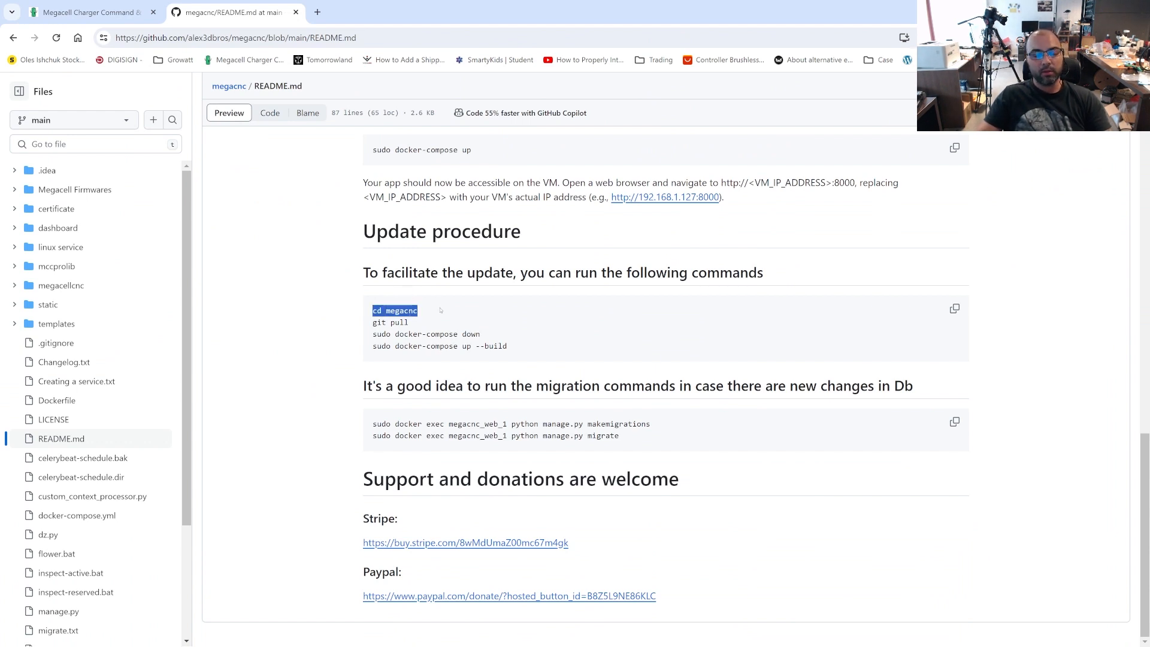
{"action": "left_click_drag", "start_coordinate": [520, 336], "coordinate": [399, 333]}
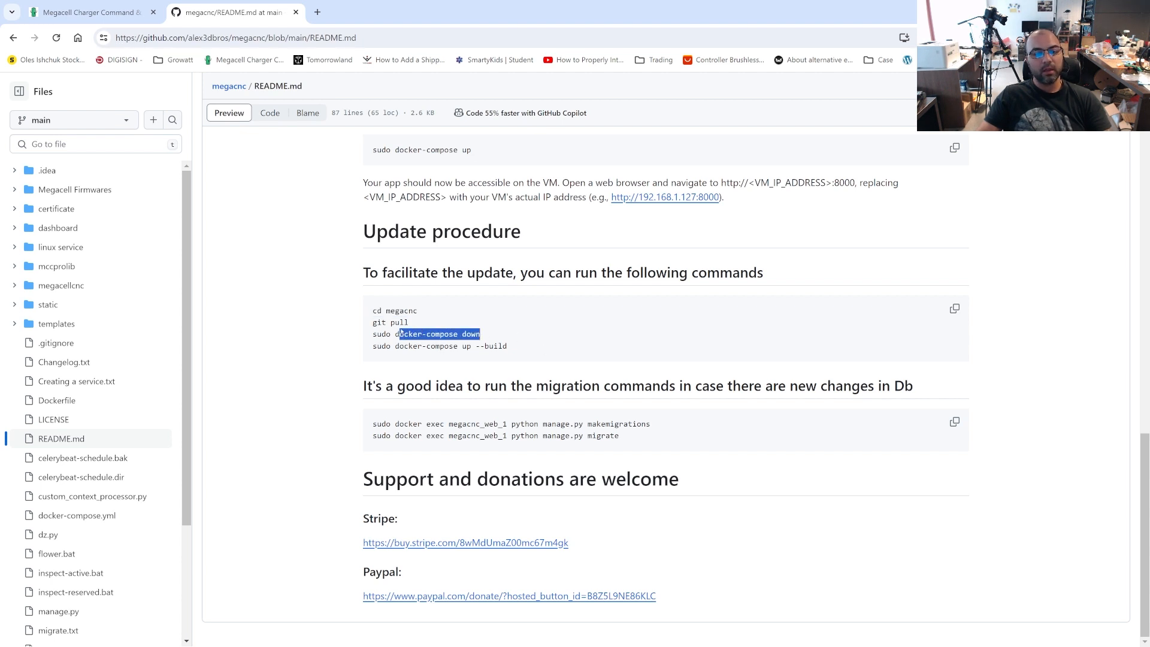
{"action": "left_click", "coordinate": [551, 354]}
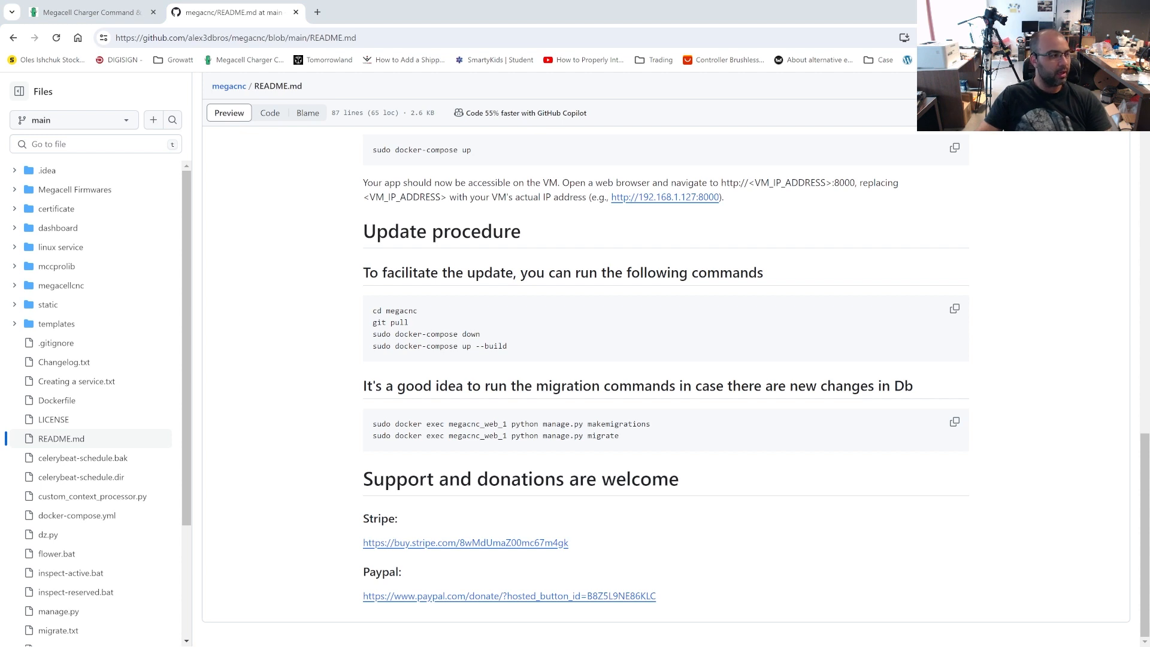
Switch to Notepad and write down the login username and password separated by a slash, then minimize the note
{"action": "left_click_drag", "start_coordinate": [0, 226], "coordinate": [567, 131]}
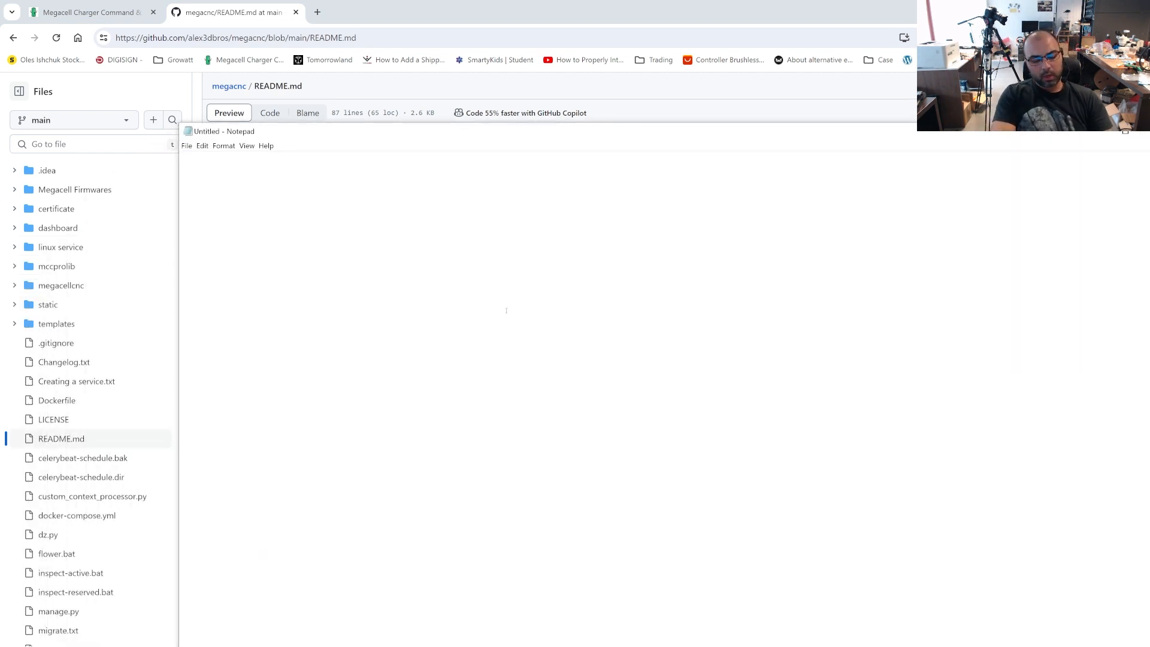
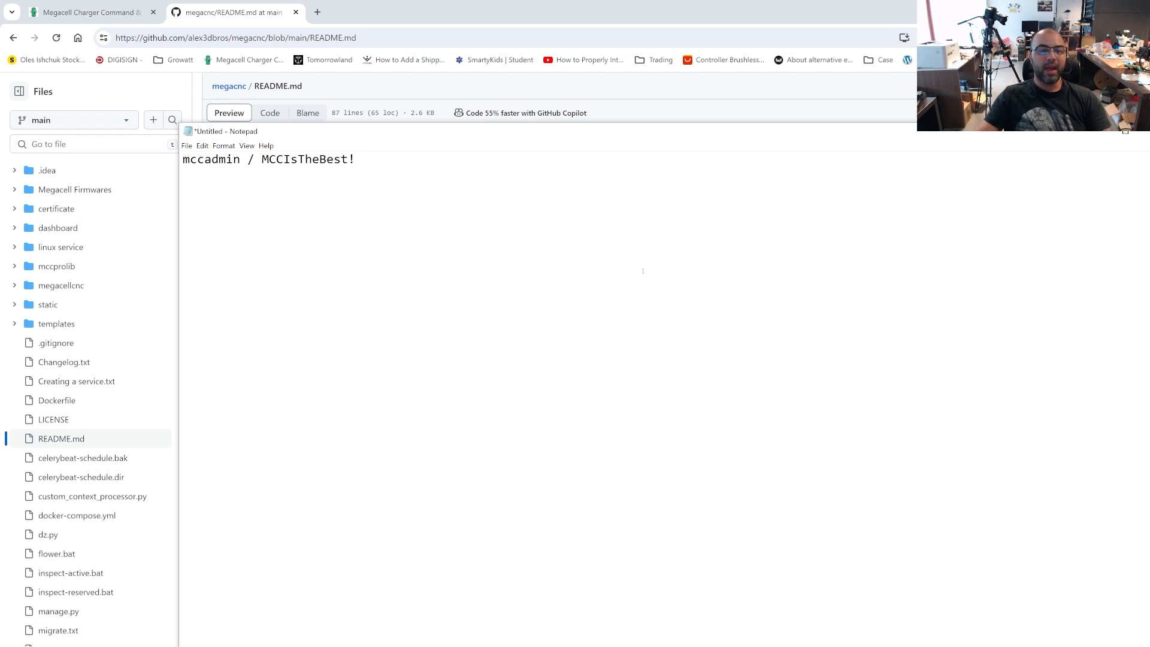
{"action": "left_click_drag", "start_coordinate": [356, 161], "coordinate": [264, 177]}
{"action": "left_click", "coordinate": [465, 188]}
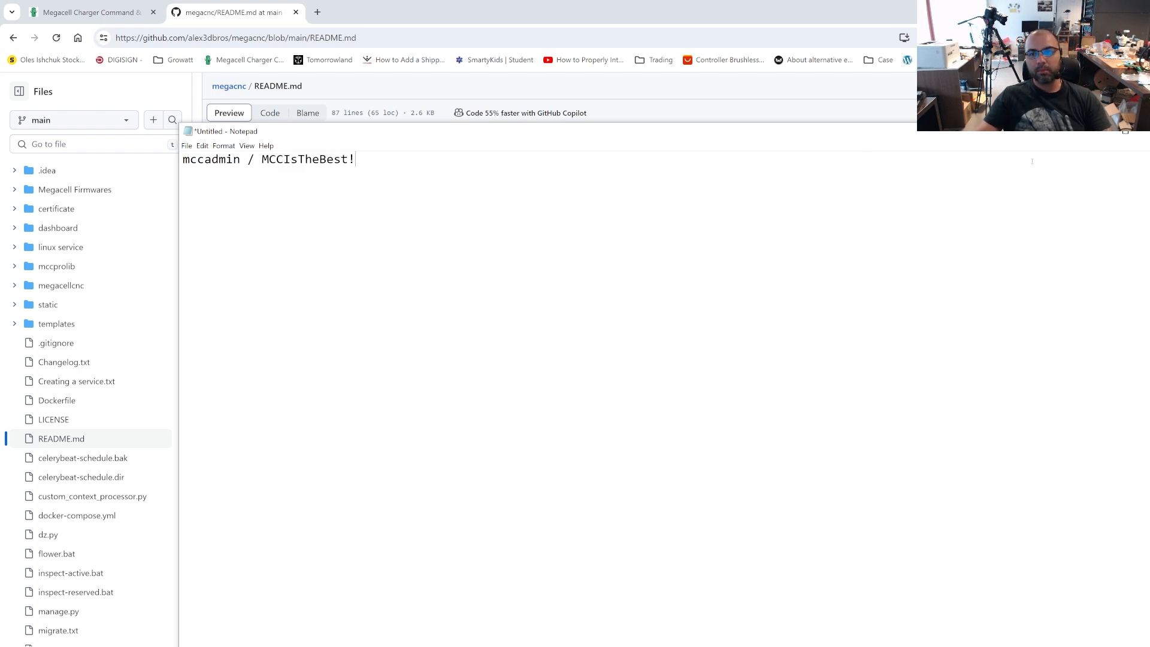
{"action": "left_click", "coordinate": [1100, 133]}
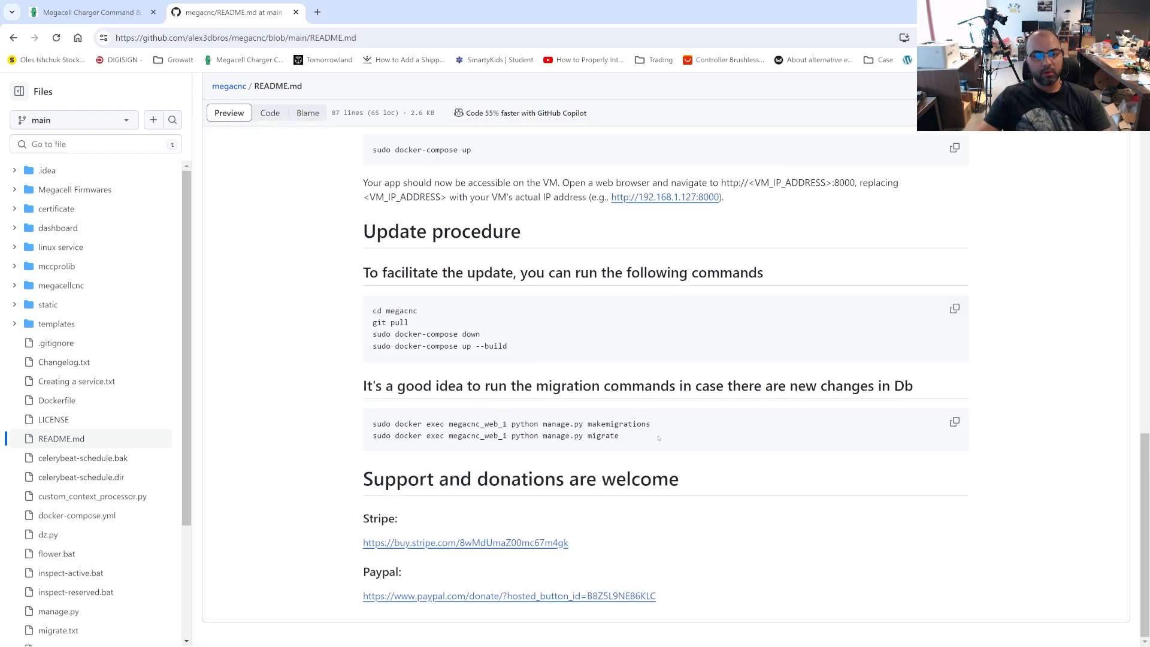
Review the README's update commands from cd megacnc to docker-compose up --build, plus the makemigrations and migrate commands
{"action": "scroll", "coordinate": [642, 450], "scroll_direction": "up", "scroll_amount": 3}
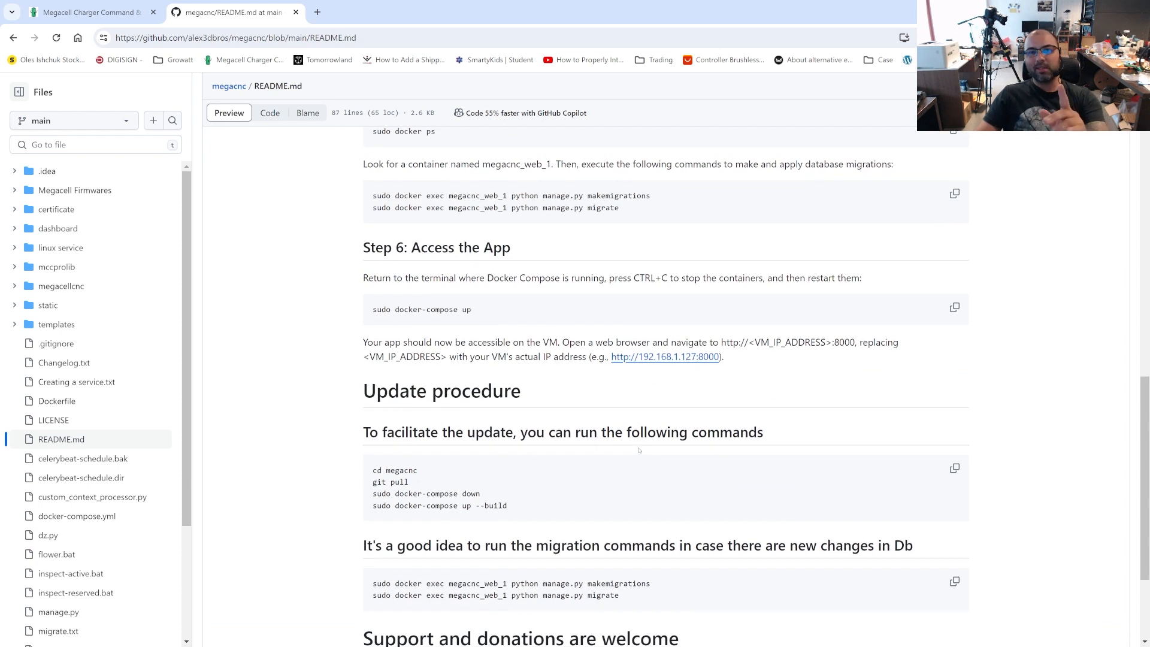
{"action": "scroll", "coordinate": [639, 451], "scroll_direction": "down", "scroll_amount": 3}
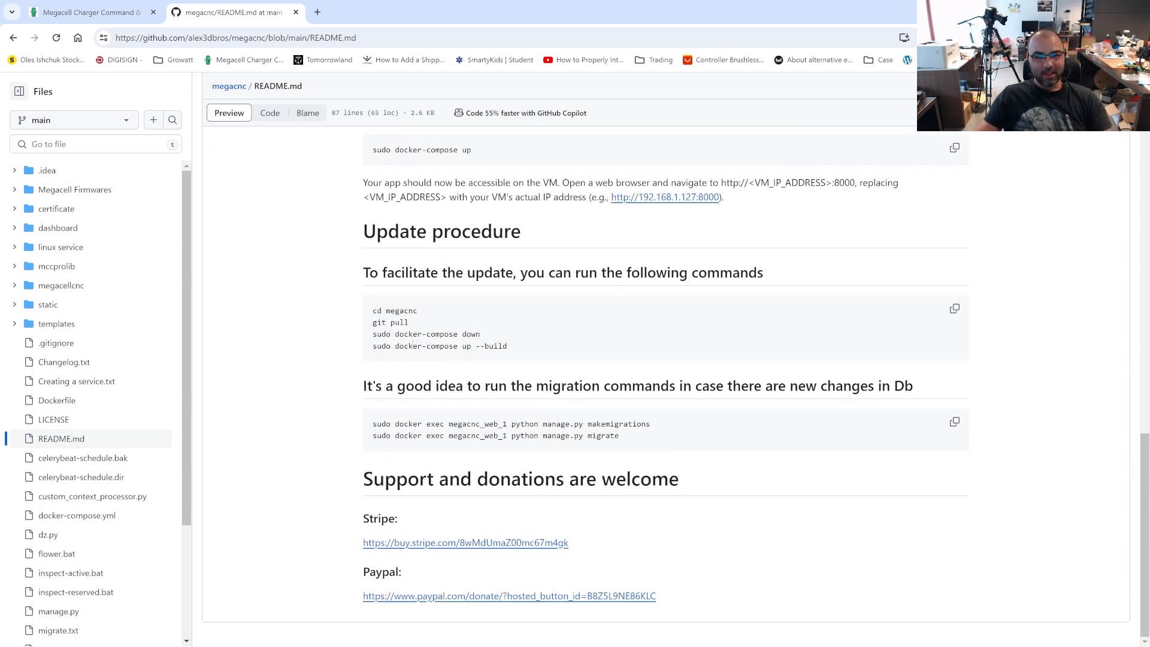
{"action": "left_click_drag", "start_coordinate": [372, 312], "coordinate": [365, 335]}
{"action": "left_click", "coordinate": [436, 321]}
{"action": "left_click", "coordinate": [419, 313]}
{"action": "left_click", "coordinate": [393, 331]}
{"action": "left_click", "coordinate": [505, 342]}
{"action": "left_click", "coordinate": [545, 349]}
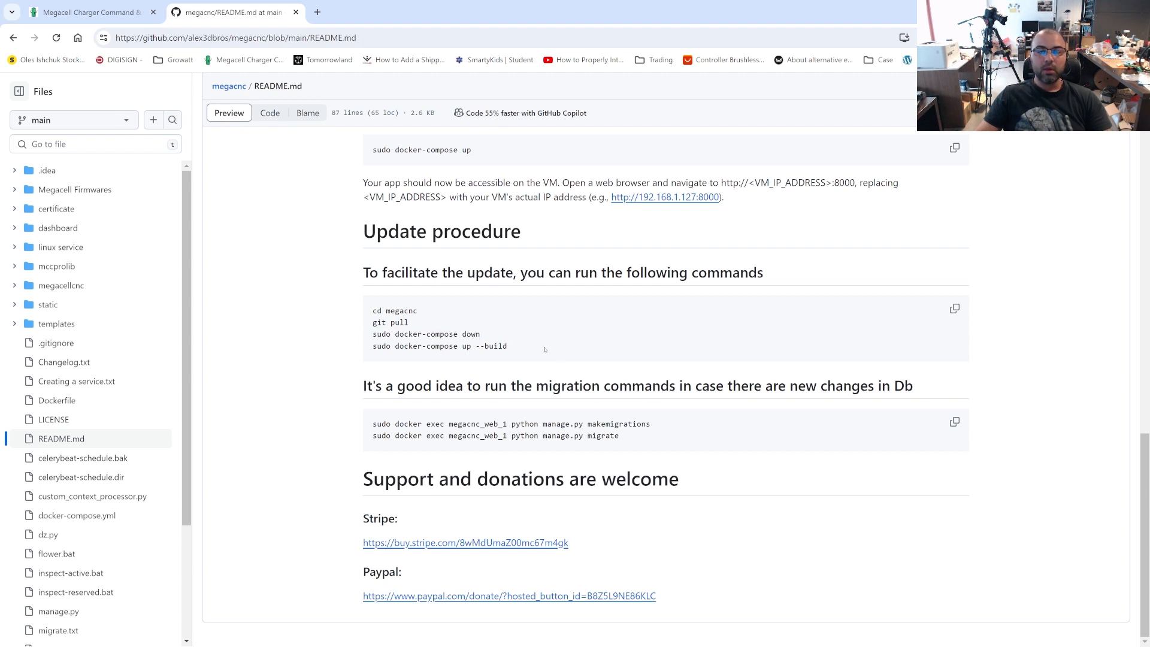
{"action": "left_click_drag", "start_coordinate": [534, 349], "coordinate": [381, 347]}
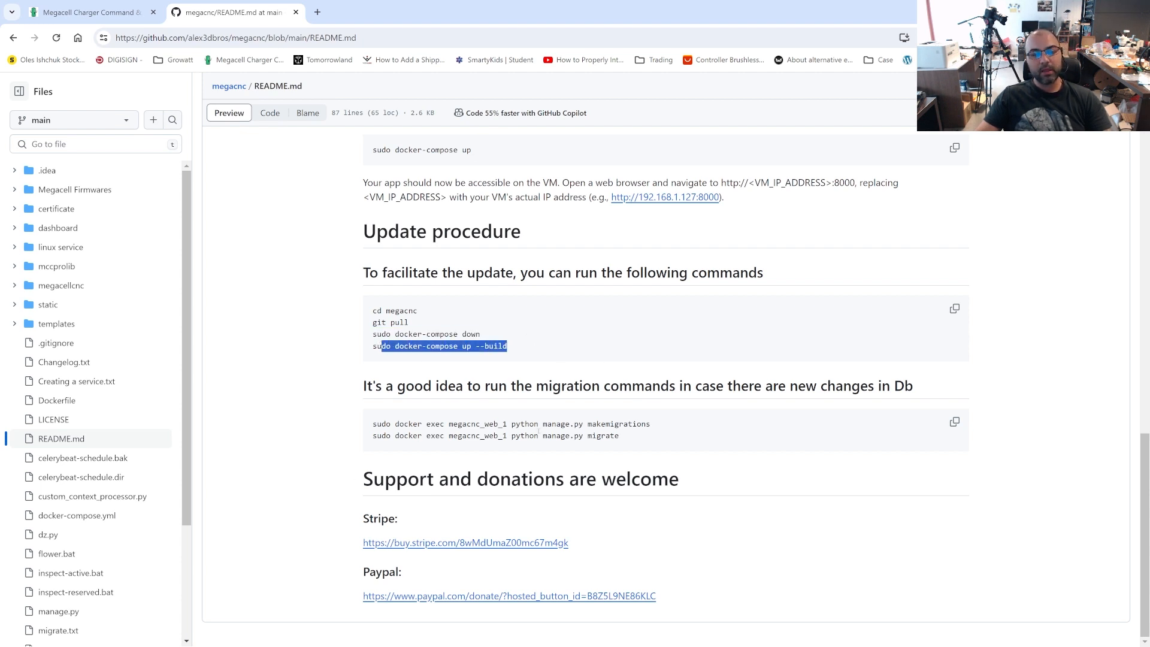
{"action": "left_click_drag", "start_coordinate": [665, 424], "coordinate": [372, 425]}
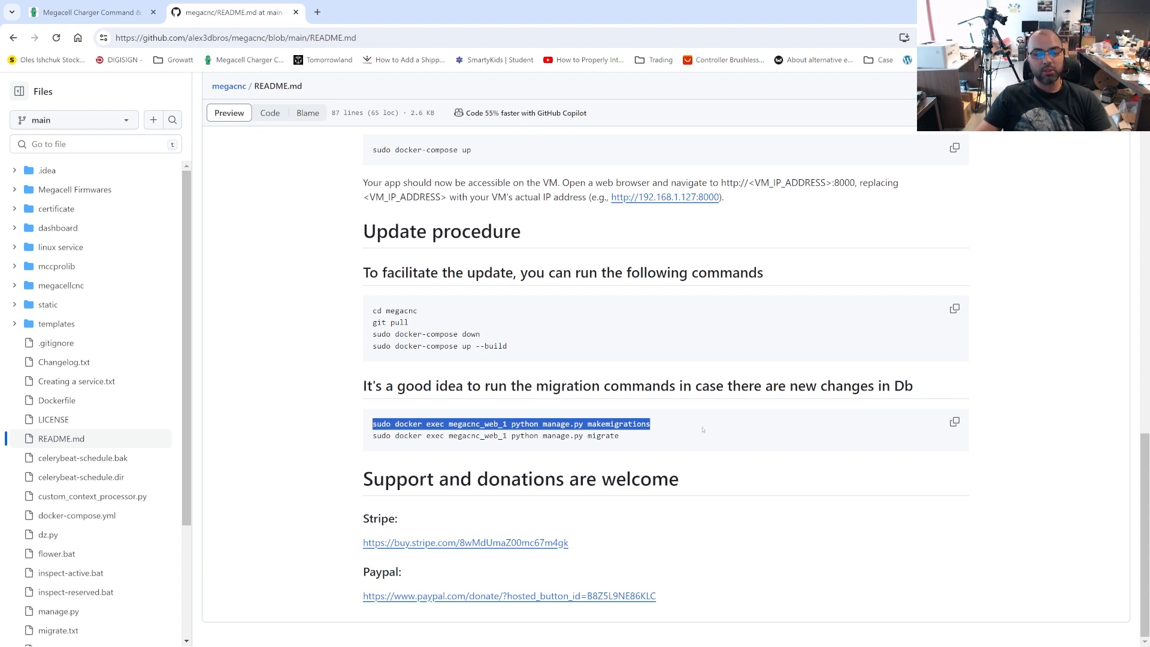
{"action": "left_click_drag", "start_coordinate": [703, 431], "coordinate": [371, 424]}
{"action": "left_click", "coordinate": [282, 179]}
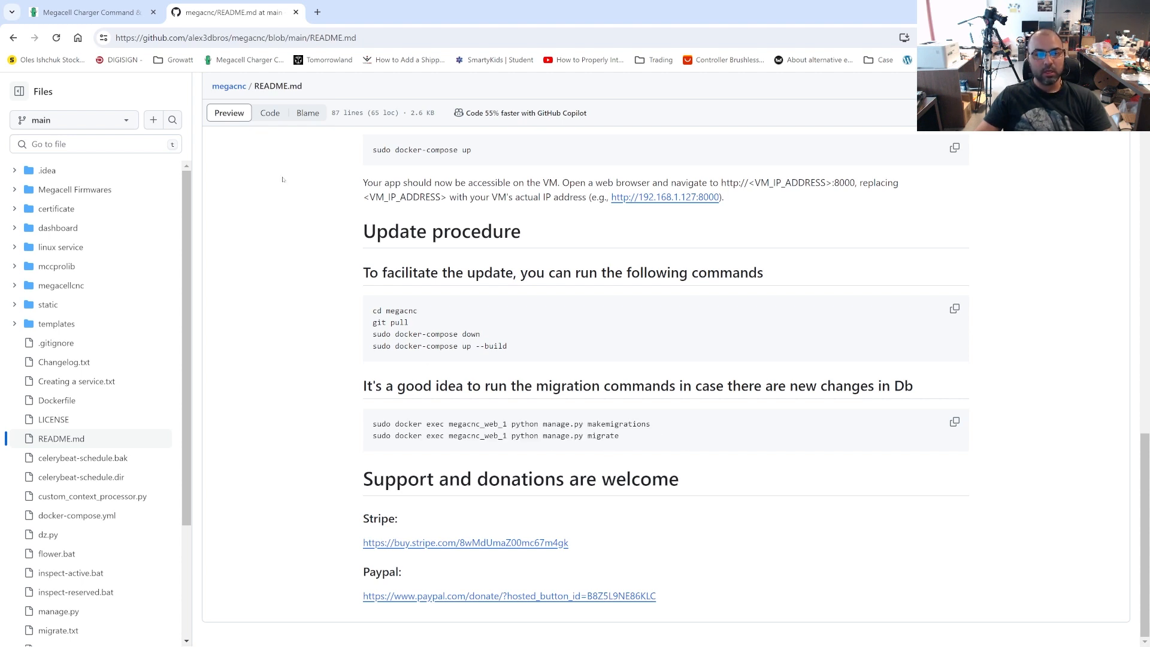
Return to the Mega CNC web page, open the cell database, and examine the cells of all projects and the project filter's options
{"action": "left_click", "coordinate": [90, 12]}
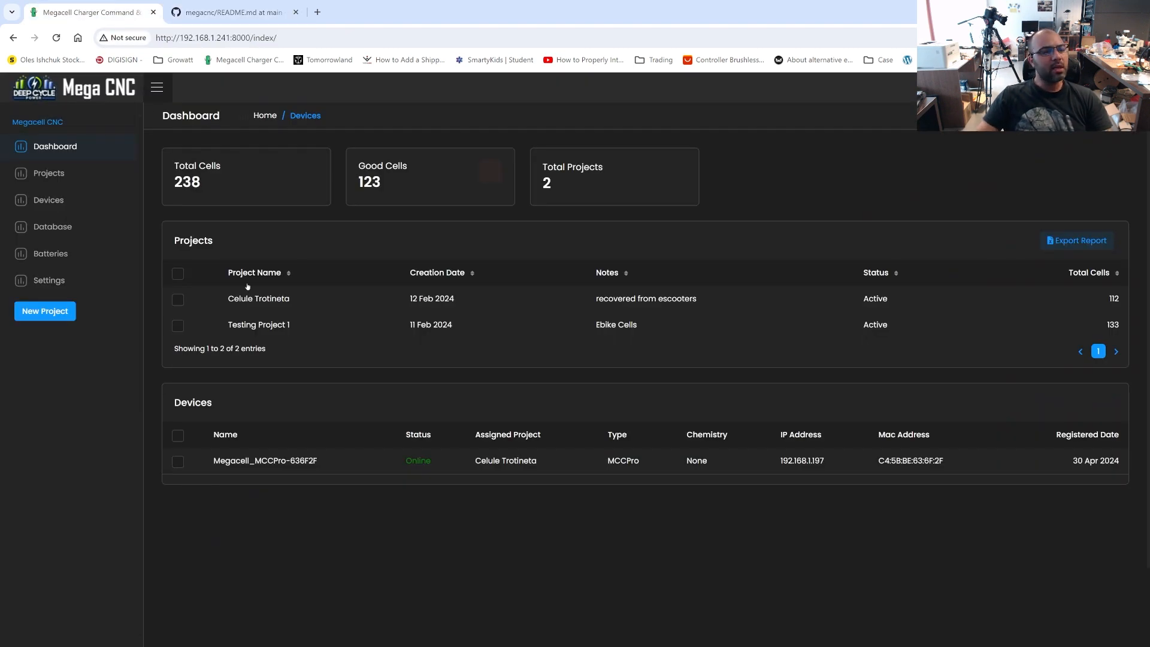
{"action": "left_click", "coordinate": [54, 230]}
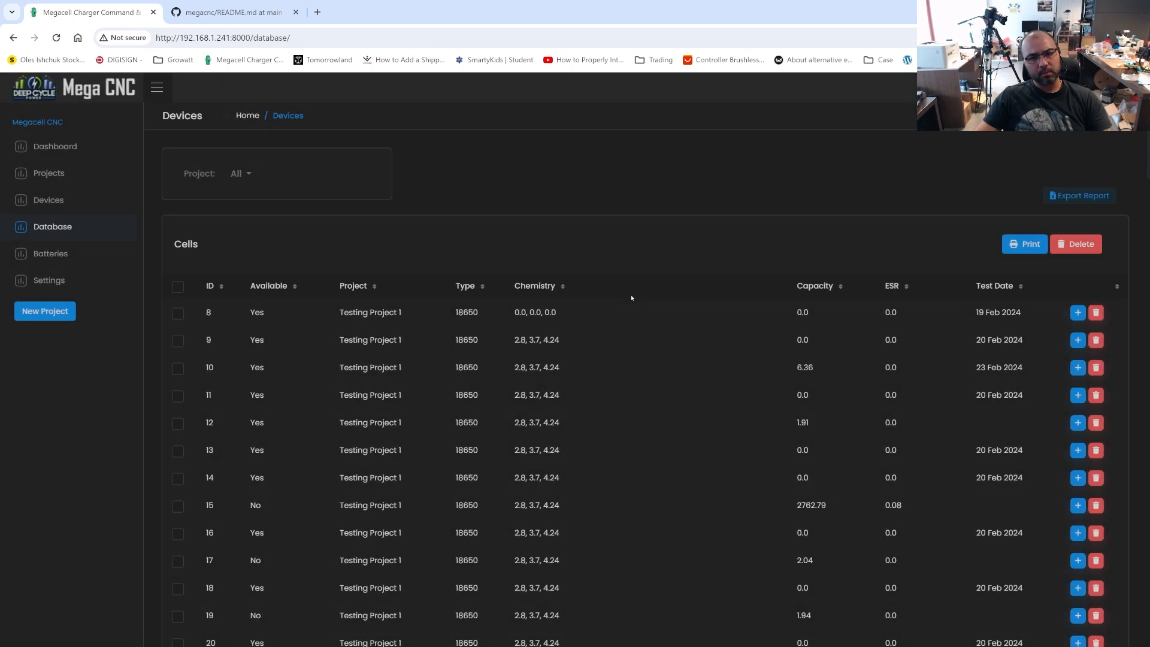
{"action": "scroll", "coordinate": [526, 343], "scroll_direction": "down", "scroll_amount": 20}
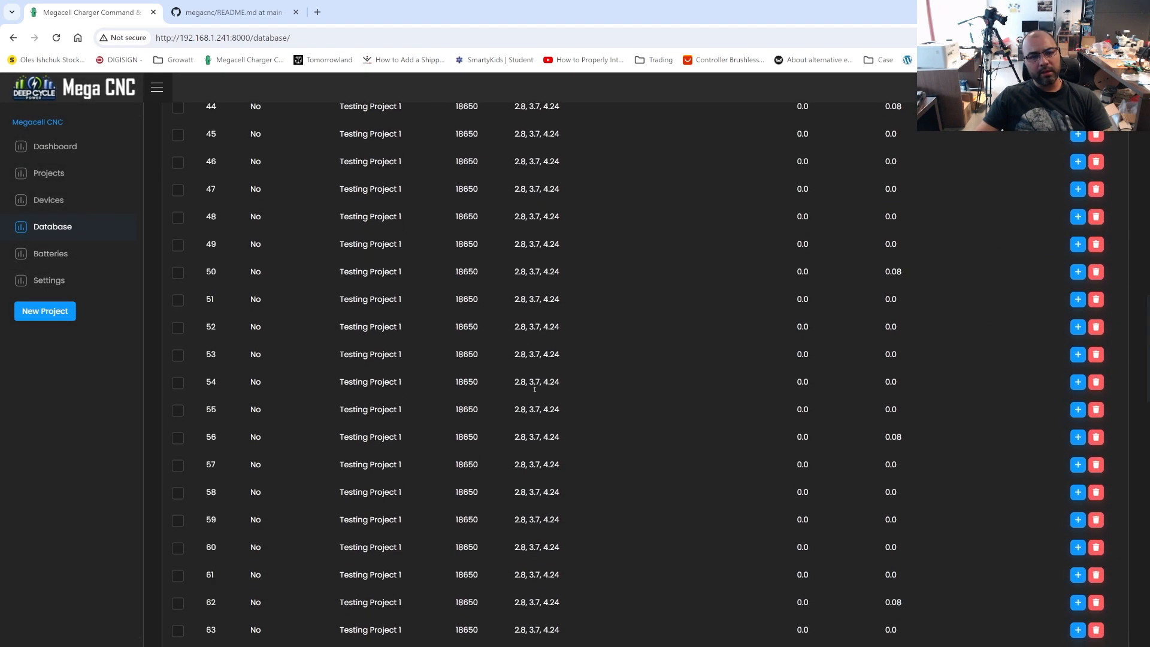
{"action": "scroll", "coordinate": [534, 384], "scroll_direction": "up", "scroll_amount": 16}
{"action": "scroll", "coordinate": [535, 390], "scroll_direction": "up", "scroll_amount": 6}
{"action": "scroll", "coordinate": [479, 372], "scroll_direction": "down", "scroll_amount": 20}
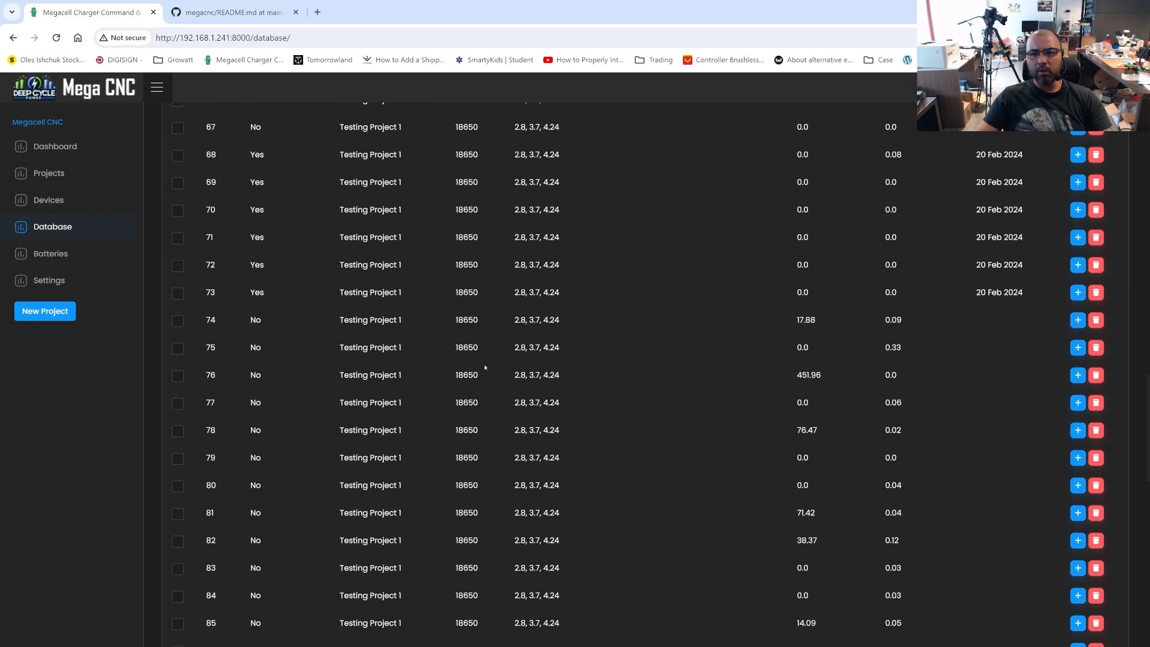
{"action": "scroll", "coordinate": [470, 368], "scroll_direction": "up", "scroll_amount": 20}
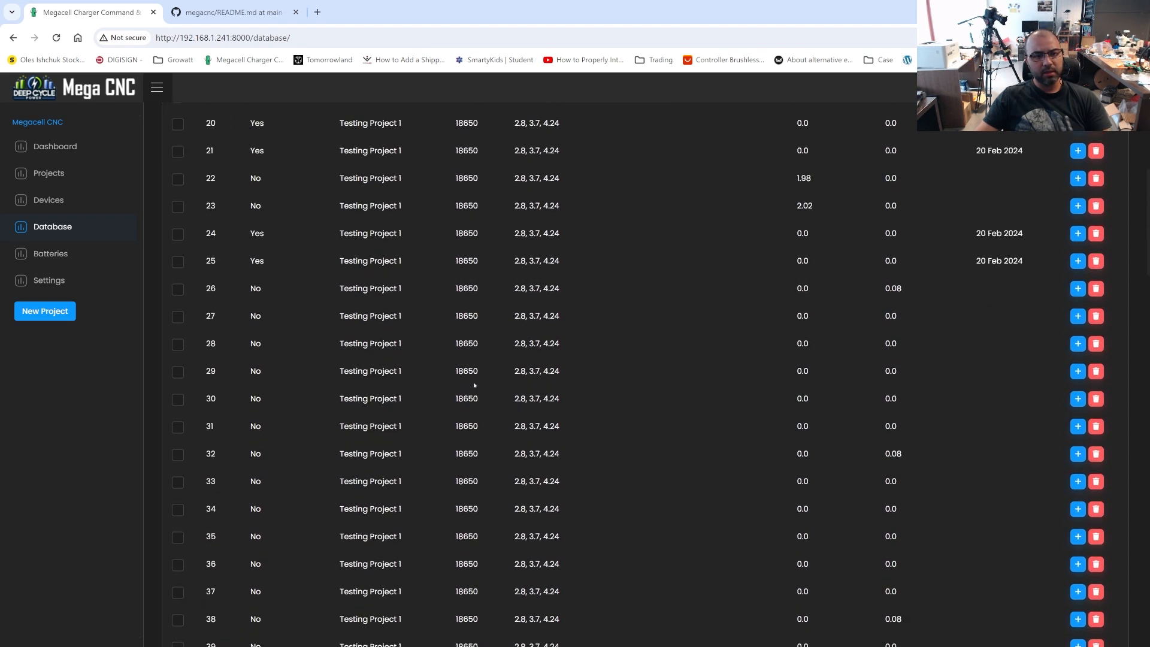
{"action": "left_click", "coordinate": [240, 173]}
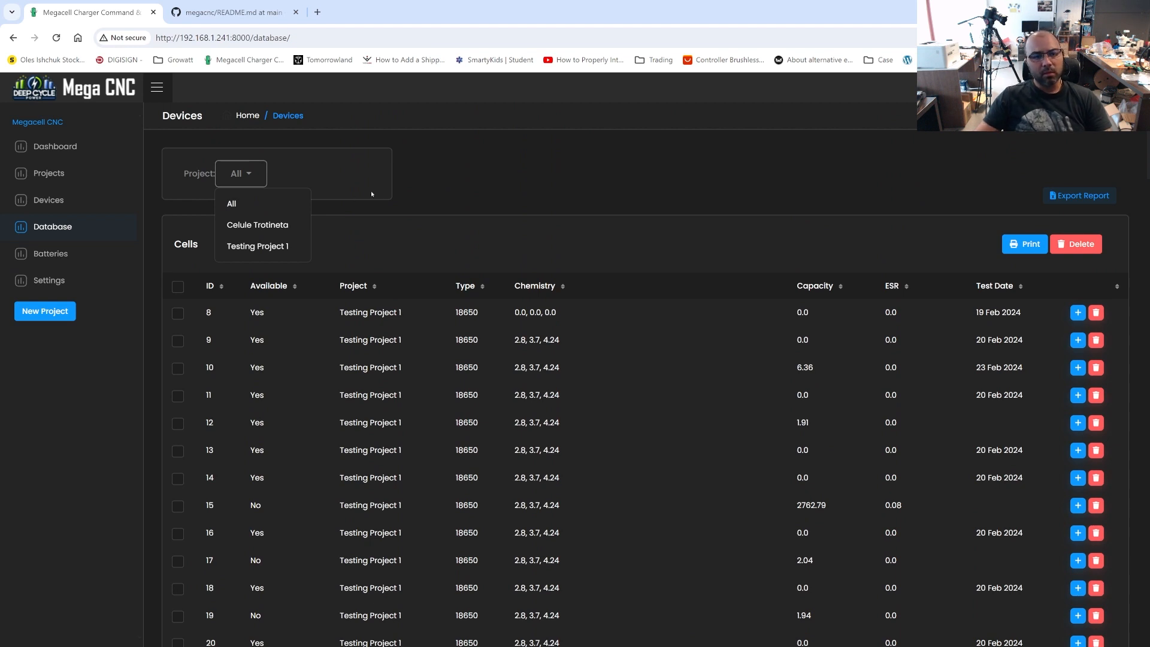
{"action": "left_click", "coordinate": [407, 187]}
{"action": "scroll", "coordinate": [525, 356], "scroll_direction": "down", "scroll_amount": 20}
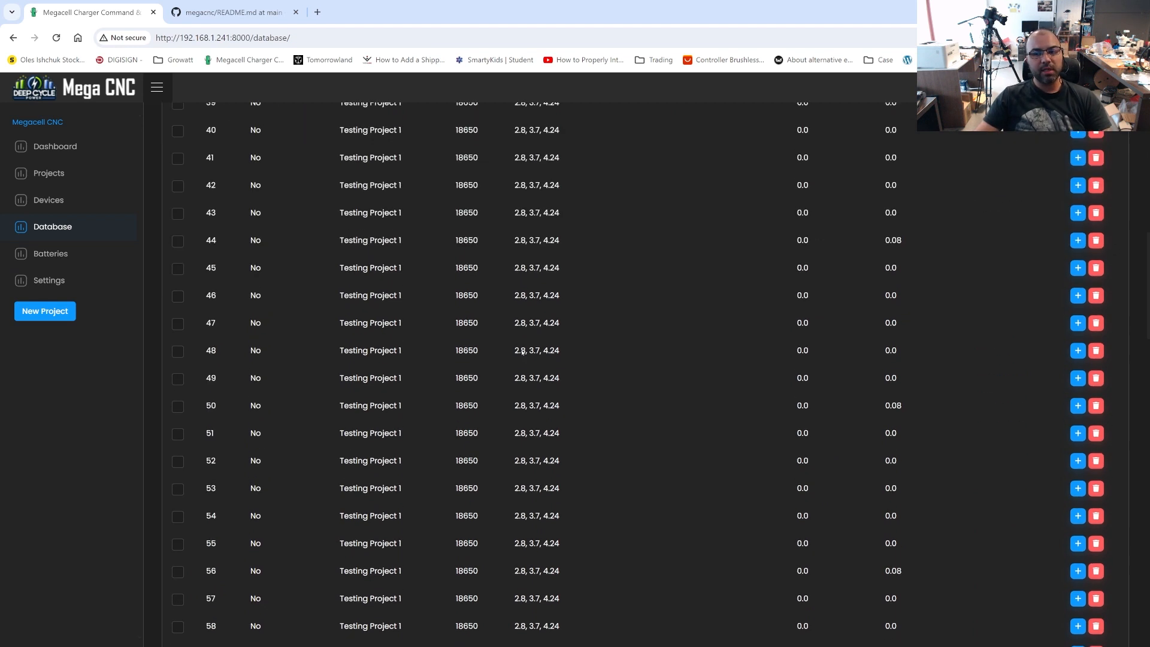
{"action": "scroll", "coordinate": [525, 357], "scroll_direction": "down", "scroll_amount": 5}
{"action": "scroll", "coordinate": [528, 359], "scroll_direction": "up", "scroll_amount": 20}
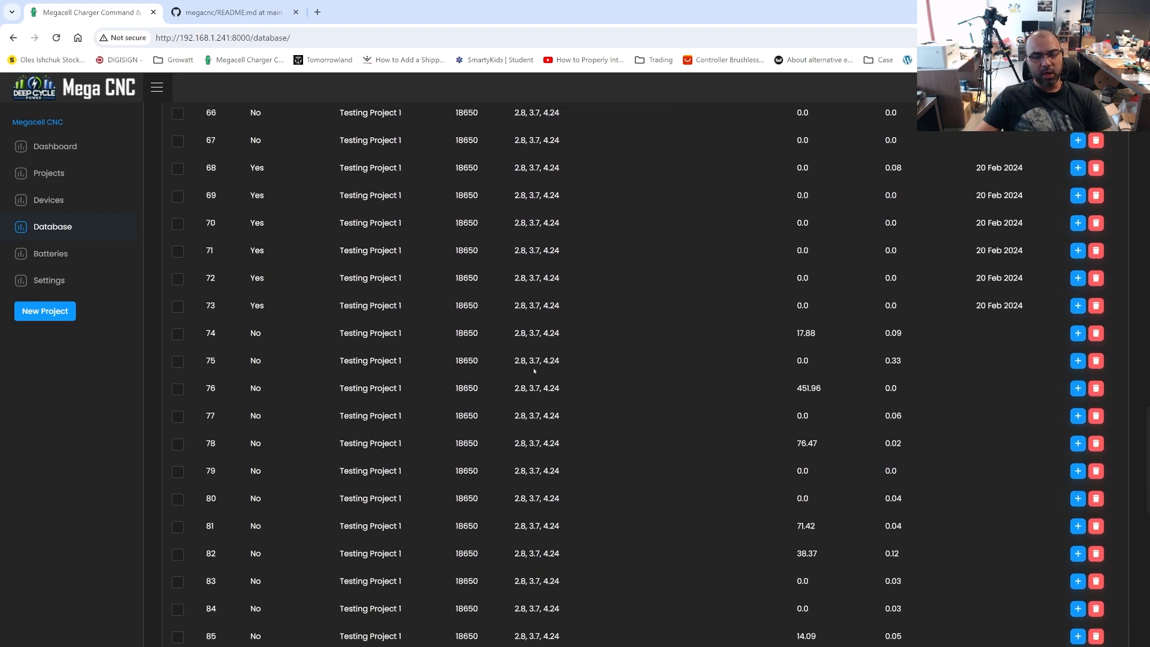
{"action": "scroll", "coordinate": [492, 369], "scroll_direction": "down", "scroll_amount": 15}
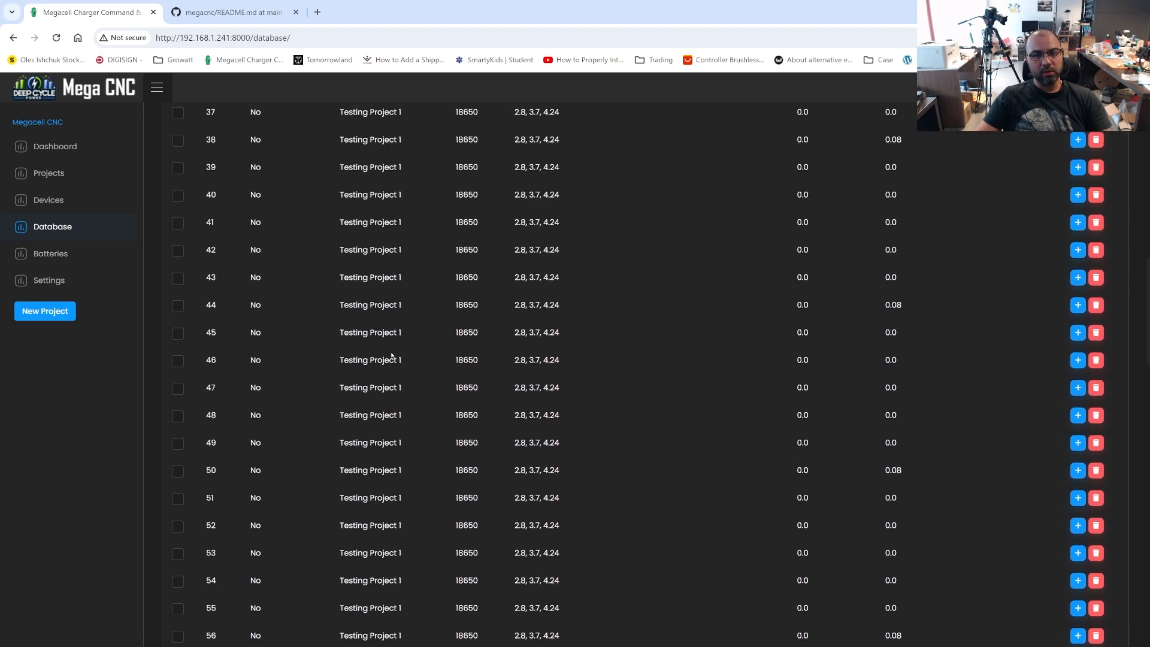
{"action": "scroll", "coordinate": [389, 357], "scroll_direction": "up", "scroll_amount": 15}
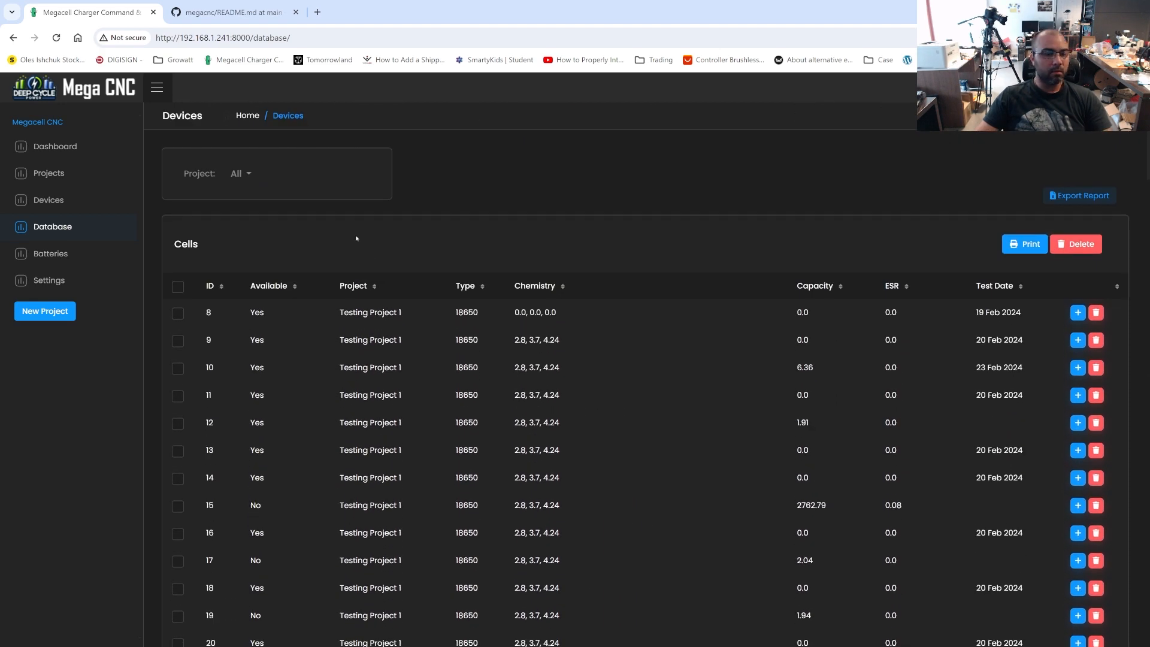
Filter the cell database to the Celule Trotineta project and look through its cells' availability, capacity, ESR and test dates
{"action": "left_click", "coordinate": [240, 174]}
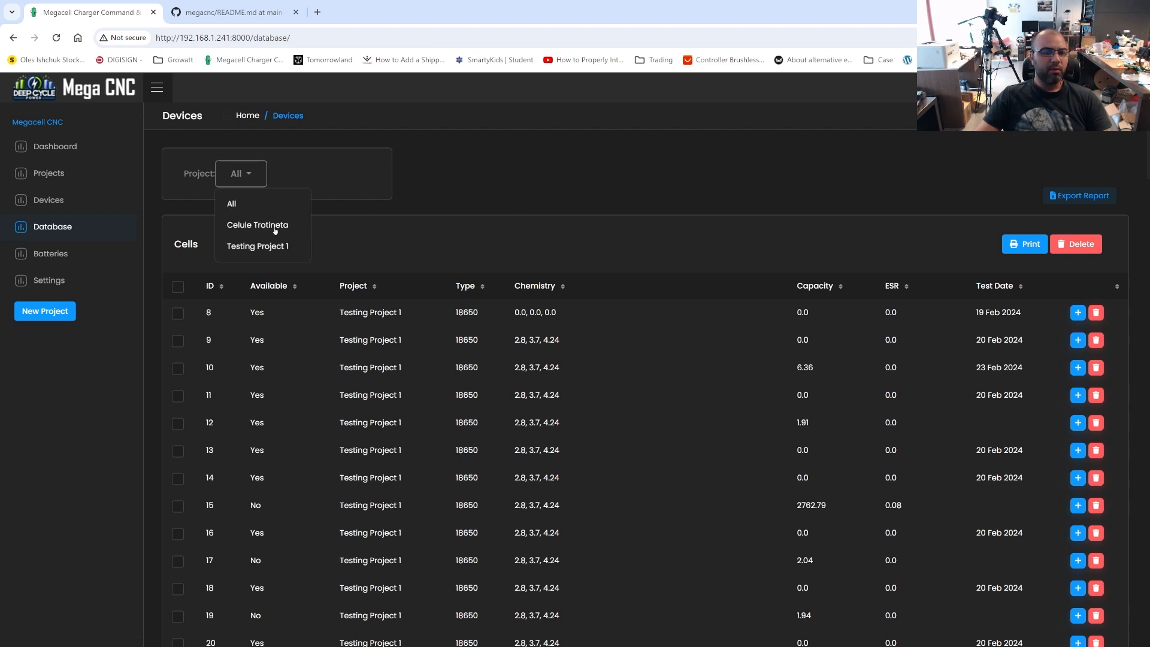
{"action": "left_click", "coordinate": [645, 205]}
{"action": "left_click", "coordinate": [243, 174]}
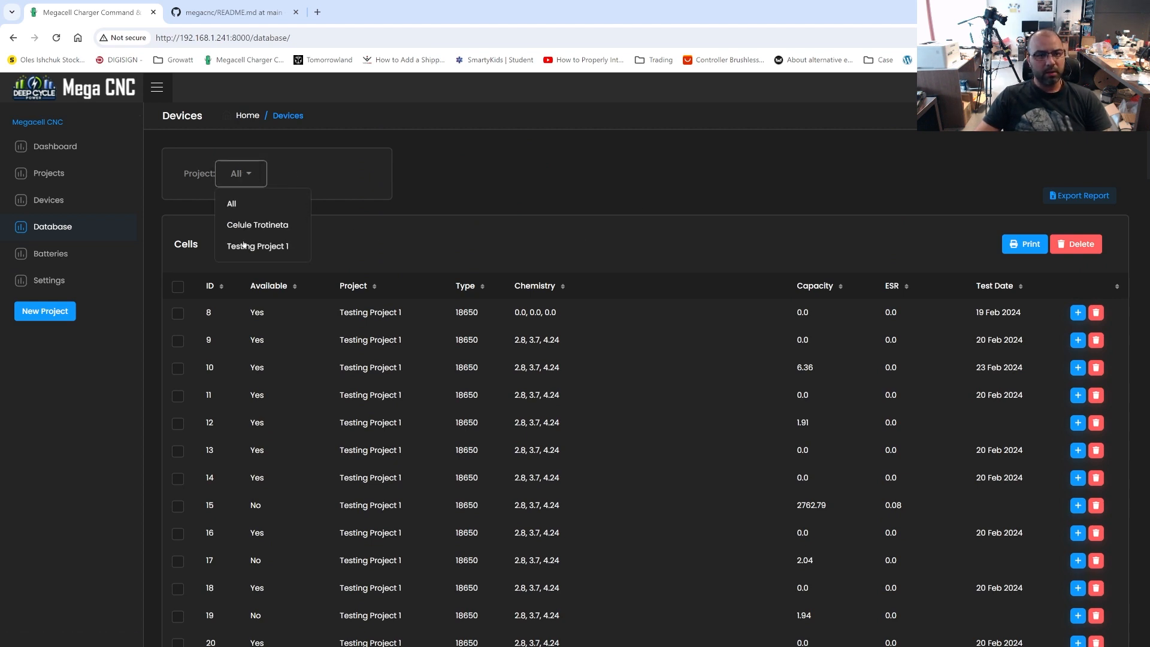
{"action": "left_click", "coordinate": [328, 185]}
{"action": "left_click", "coordinate": [237, 175]}
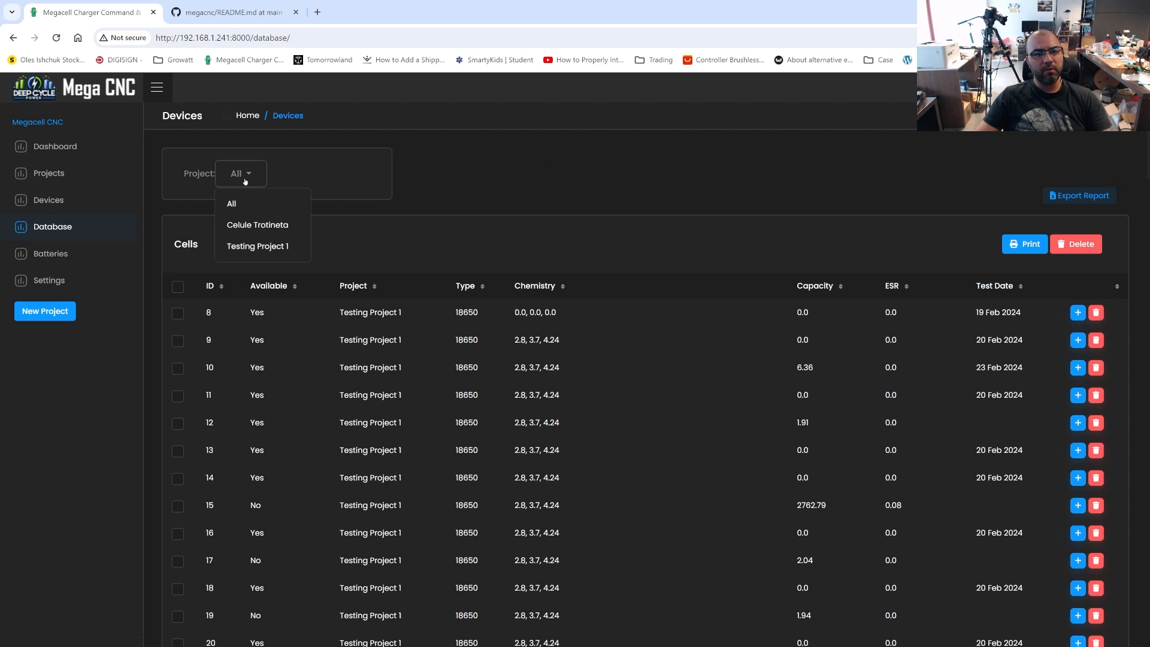
{"action": "left_click", "coordinate": [265, 247]}
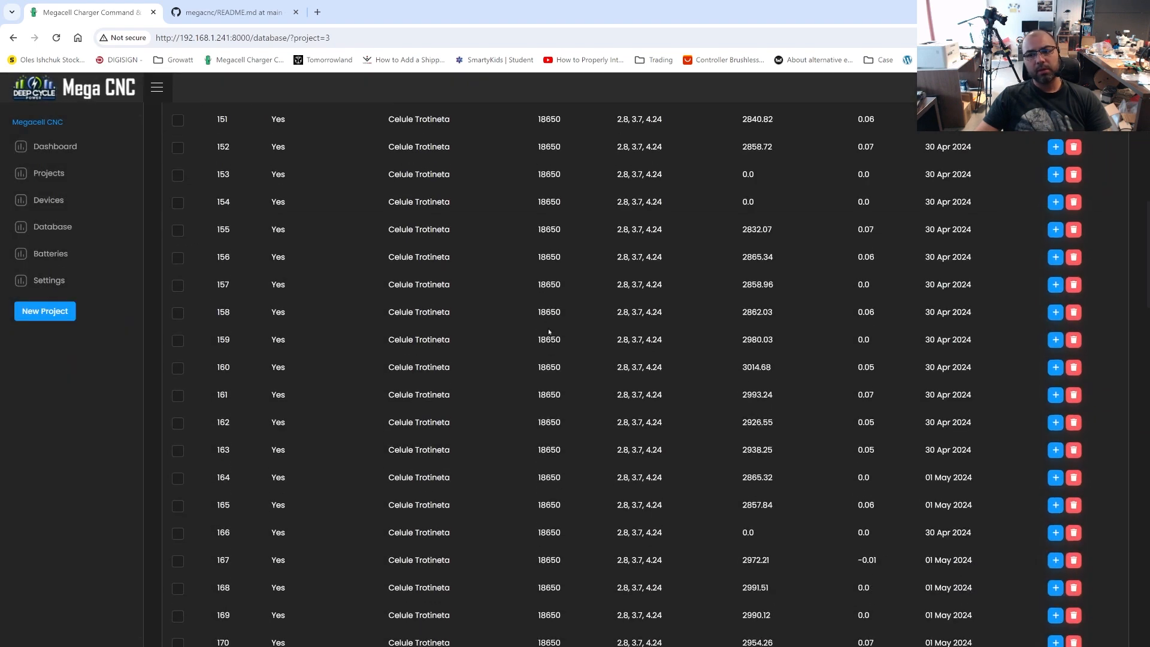
{"action": "scroll", "coordinate": [595, 405], "scroll_direction": "down", "scroll_amount": 20}
{"action": "scroll", "coordinate": [593, 421], "scroll_direction": "up", "scroll_amount": 15}
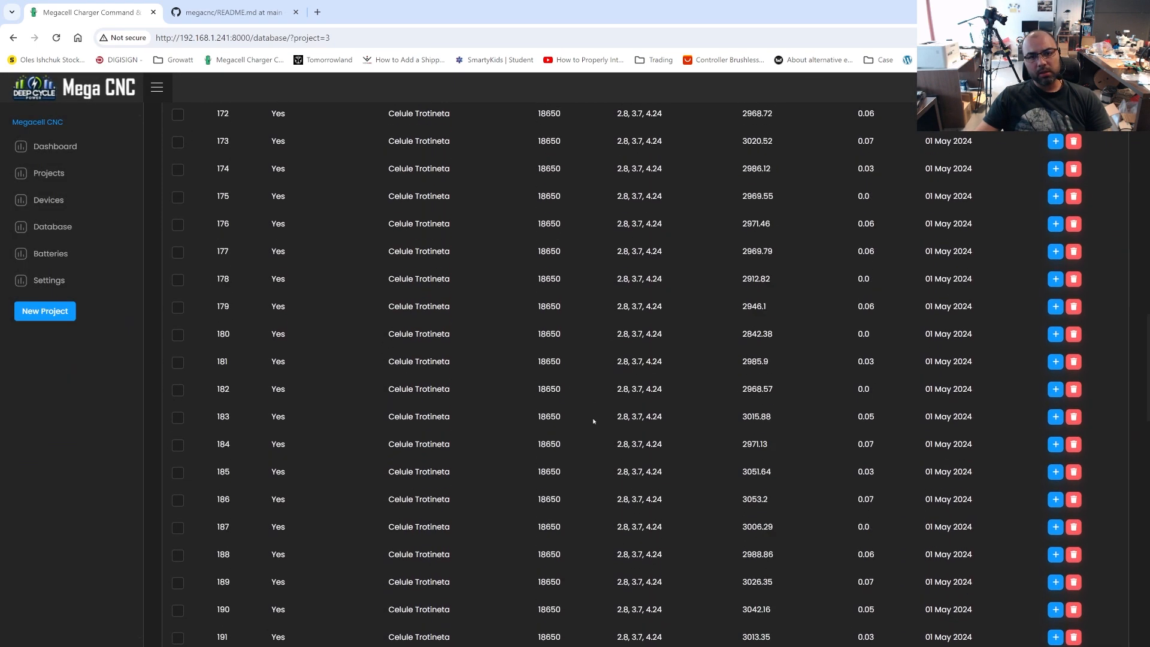
{"action": "scroll", "coordinate": [594, 421], "scroll_direction": "up", "scroll_amount": 18}
{"action": "scroll", "coordinate": [594, 421], "scroll_direction": "down", "scroll_amount": 8}
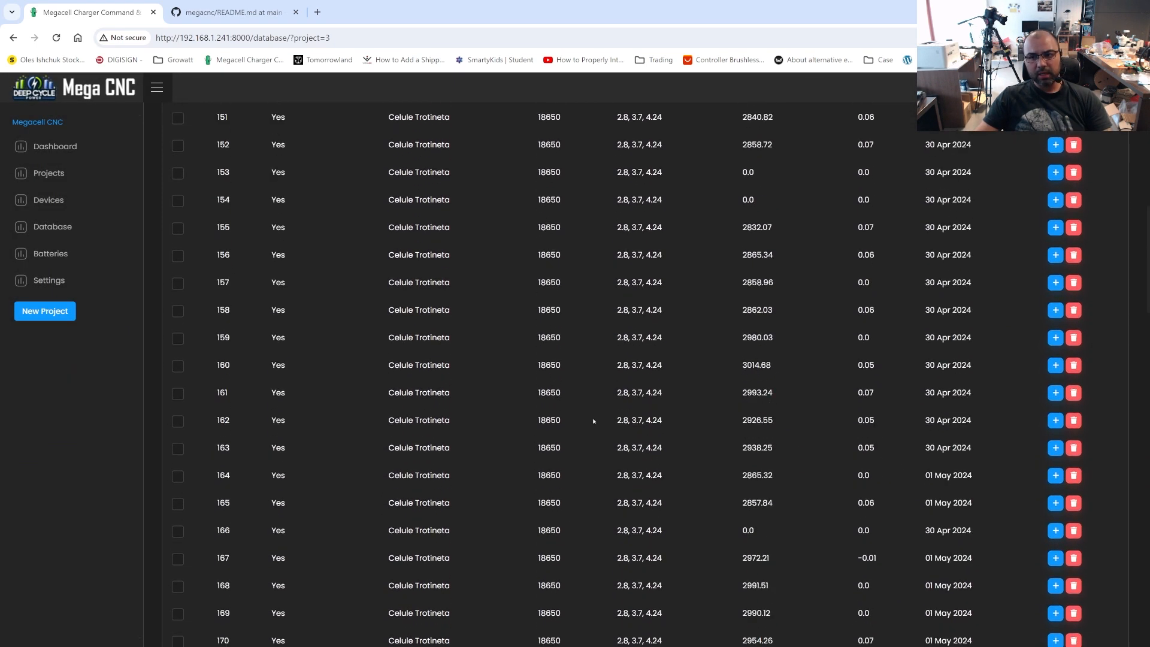
{"action": "scroll", "coordinate": [594, 421], "scroll_direction": "up", "scroll_amount": 8}
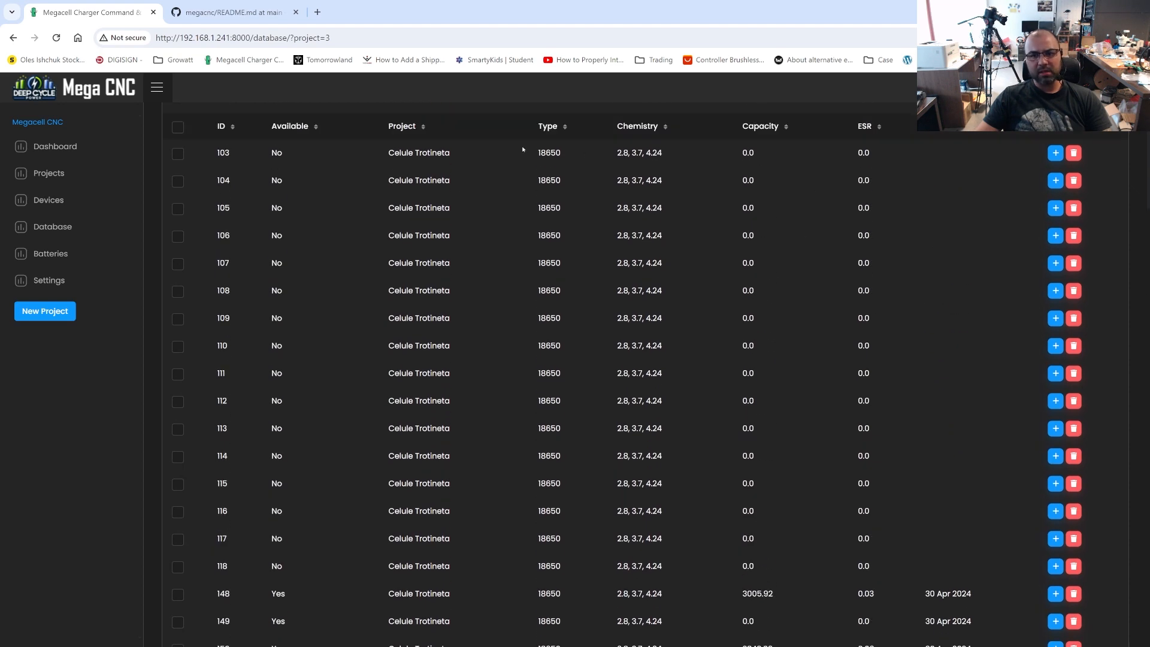
Look through the first page of Celule Trotineta cells, checking their capacities, ESR values and test dates
{"action": "left_click_drag", "start_coordinate": [523, 150], "coordinate": [896, 439]}
{"action": "scroll", "coordinate": [896, 439], "scroll_direction": "down", "scroll_amount": 7}
{"action": "scroll", "coordinate": [936, 435], "scroll_direction": "down", "scroll_amount": 1}
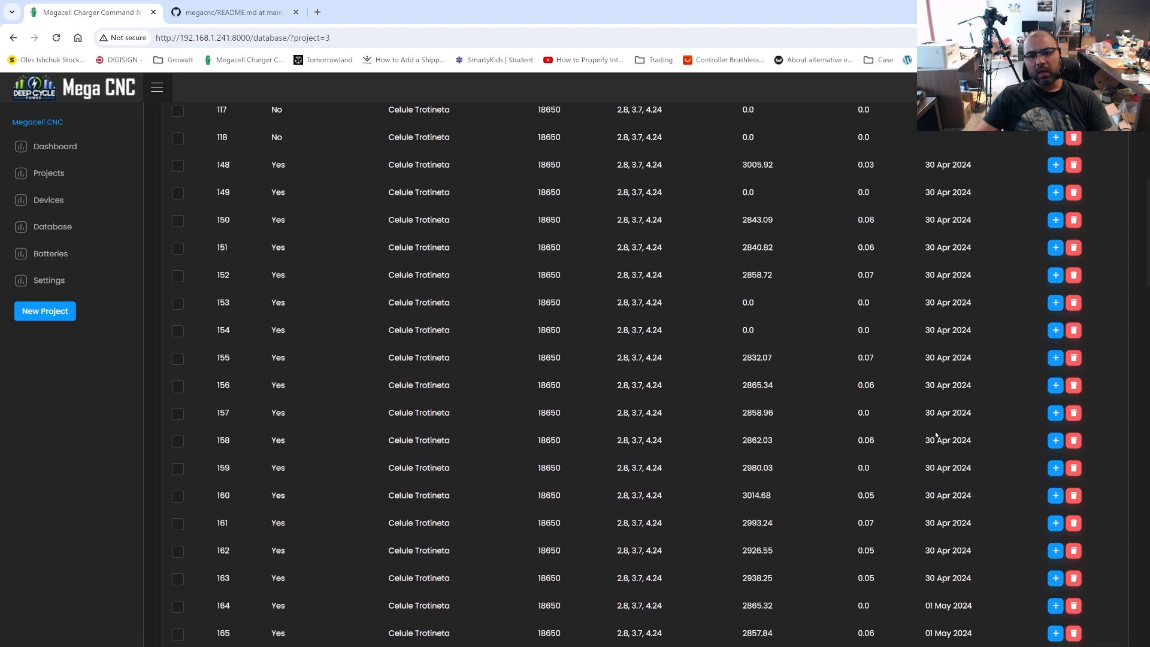
{"action": "scroll", "coordinate": [897, 427], "scroll_direction": "down", "scroll_amount": 15}
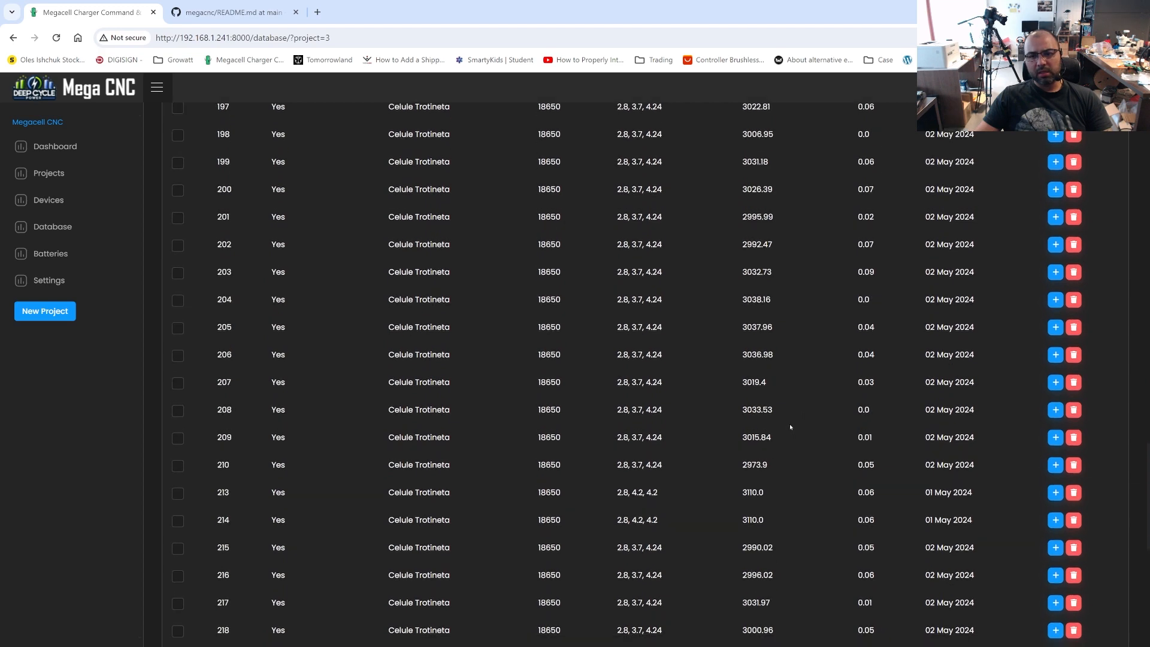
{"action": "scroll", "coordinate": [790, 426], "scroll_direction": "down", "scroll_amount": 2}
{"action": "scroll", "coordinate": [779, 421], "scroll_direction": "up", "scroll_amount": 5}
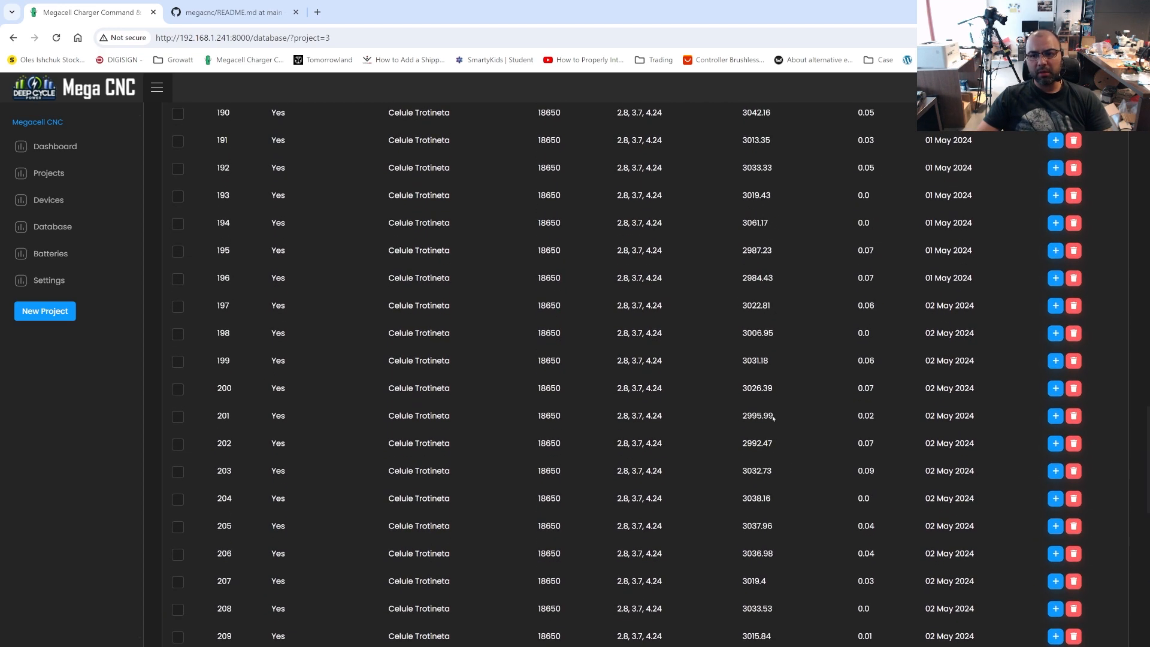
{"action": "scroll", "coordinate": [773, 419], "scroll_direction": "up", "scroll_amount": 7}
{"action": "scroll", "coordinate": [445, 364], "scroll_direction": "down", "scroll_amount": 5}
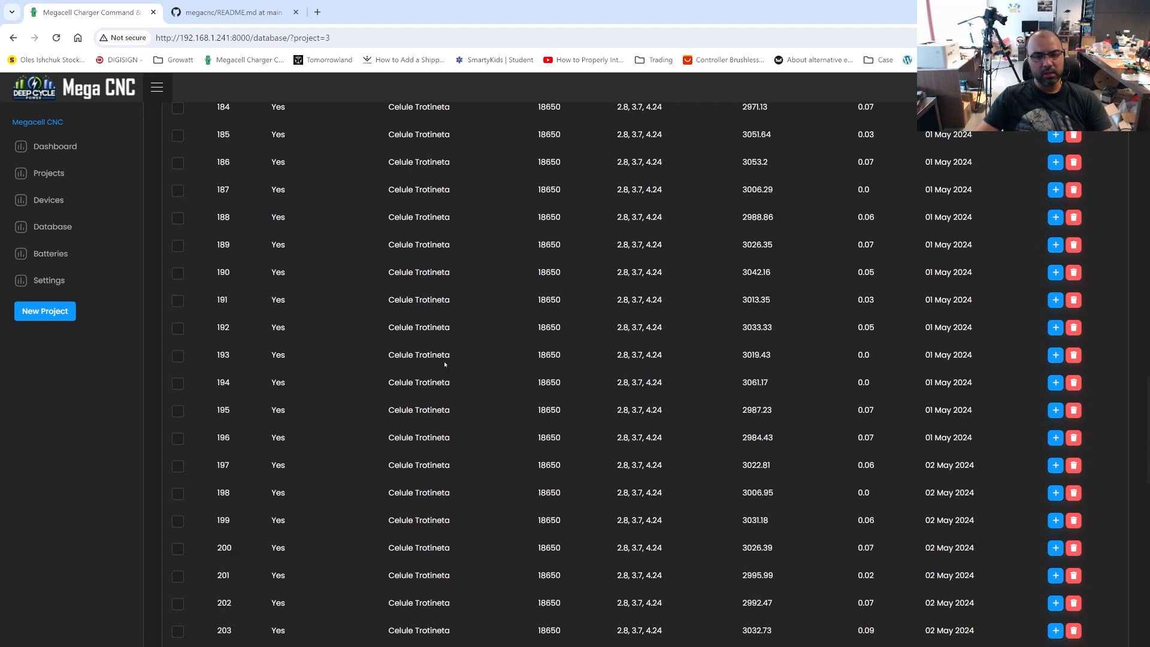
{"action": "scroll", "coordinate": [445, 364], "scroll_direction": "down", "scroll_amount": 12}
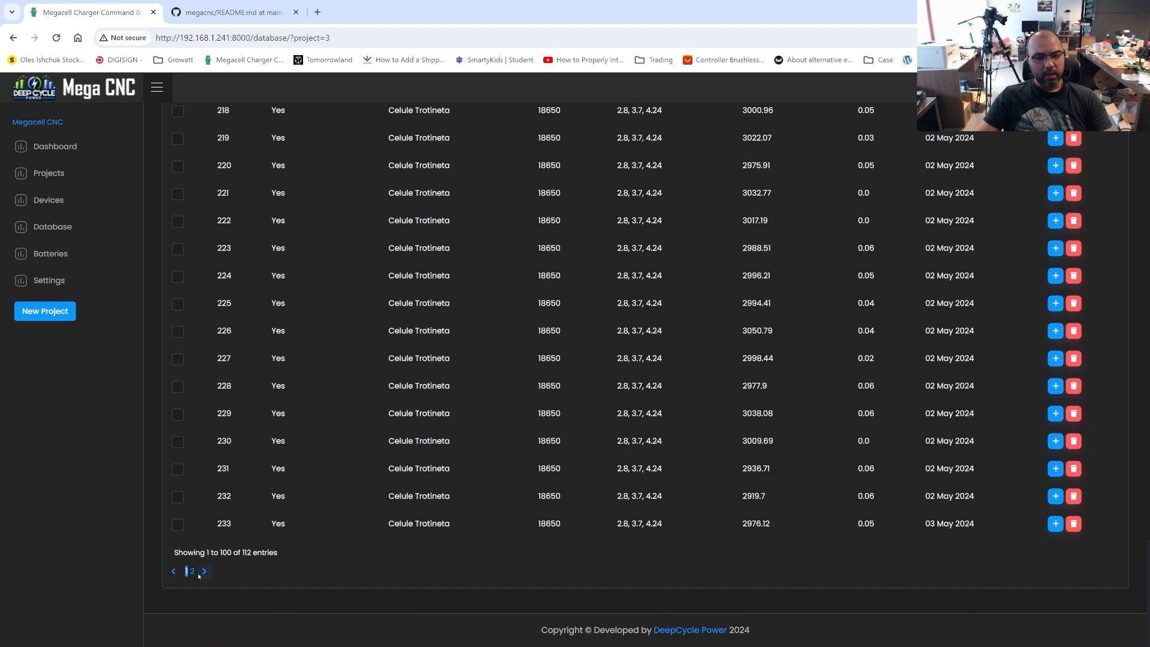
Go to page 2 of the cells and examine the expanded test data and charts of cells 245 and 243
{"action": "left_click", "coordinate": [192, 572]}
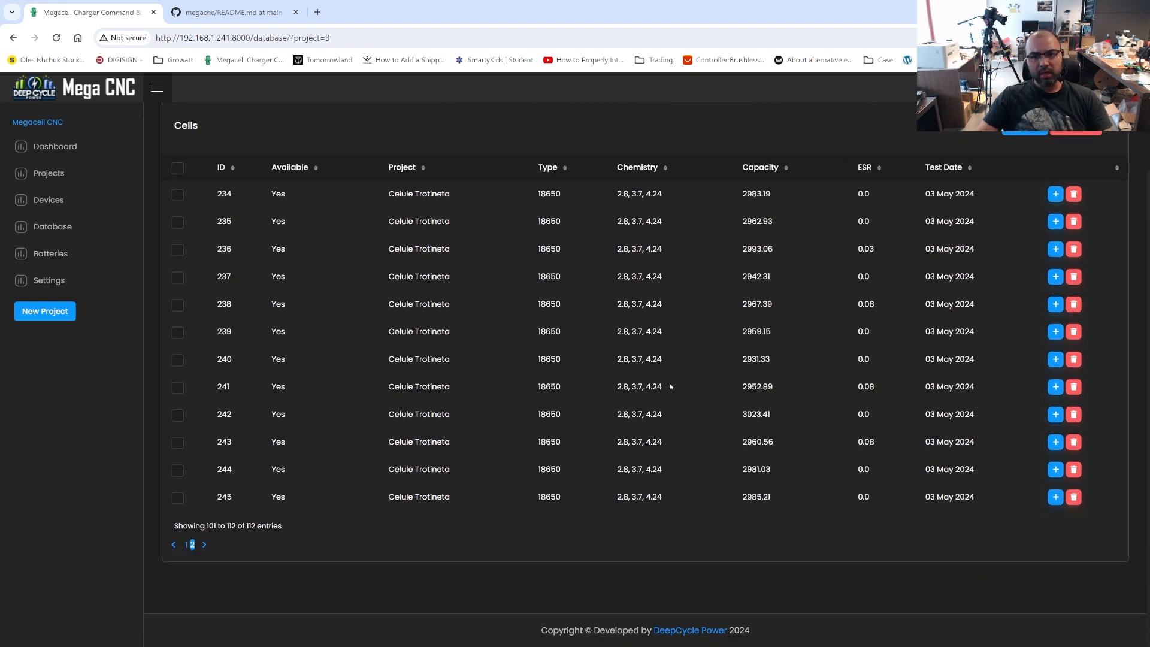
{"action": "left_click", "coordinate": [1054, 498]}
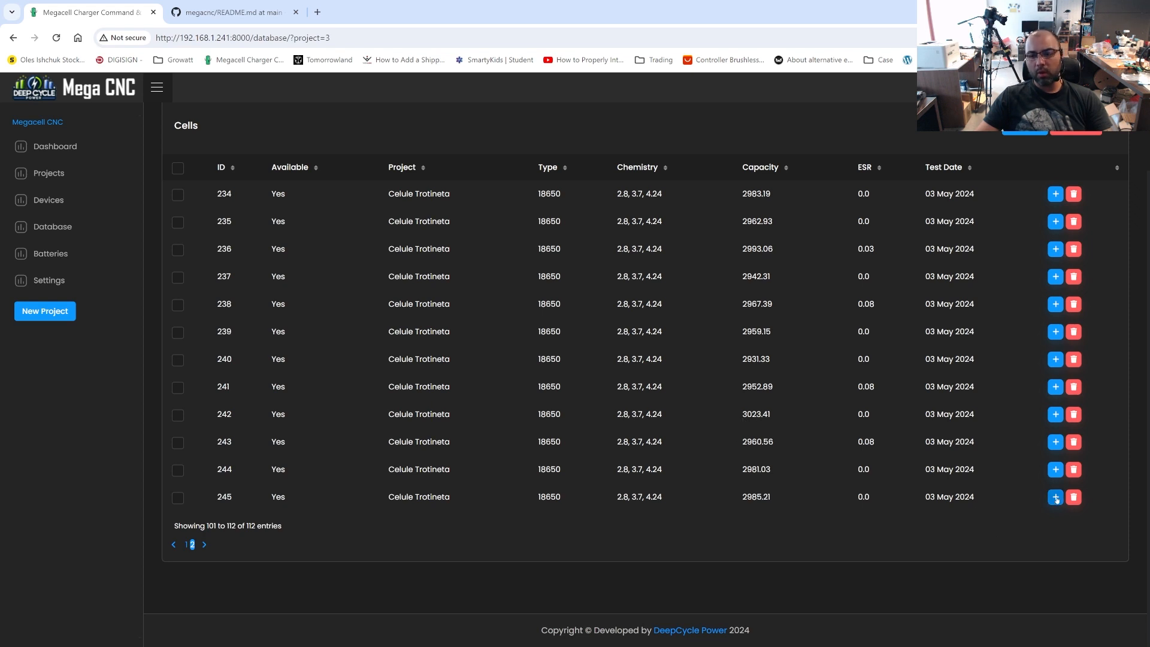
{"action": "scroll", "coordinate": [880, 445], "scroll_direction": "down", "scroll_amount": 3}
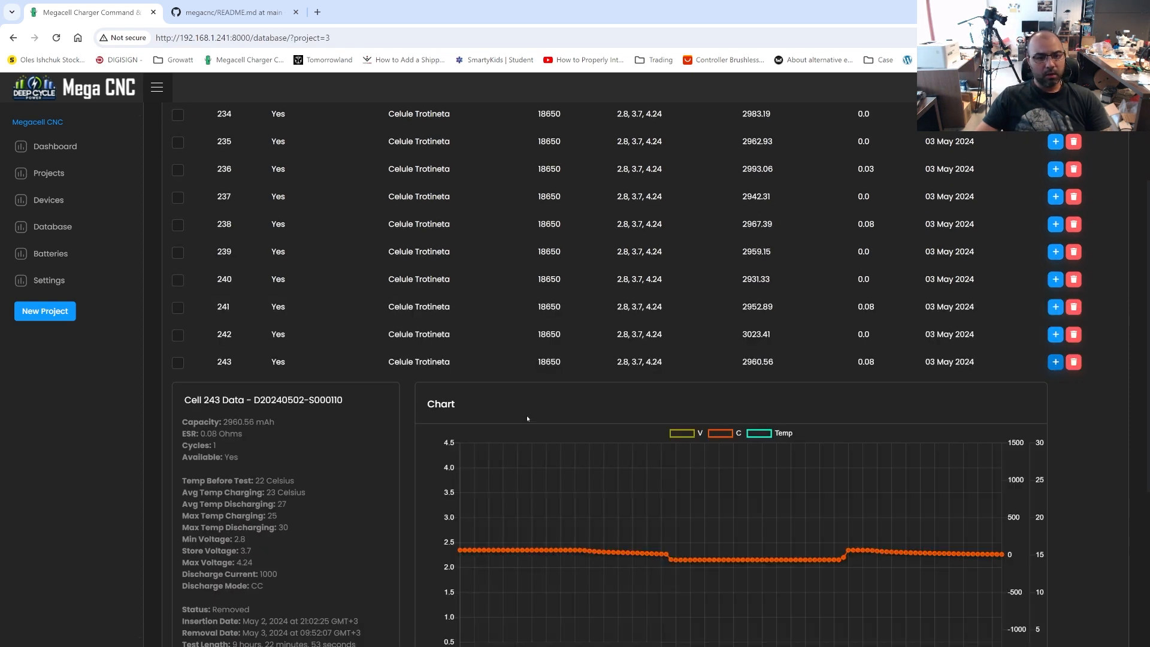
{"action": "scroll", "coordinate": [257, 395], "scroll_direction": "down", "scroll_amount": 1}
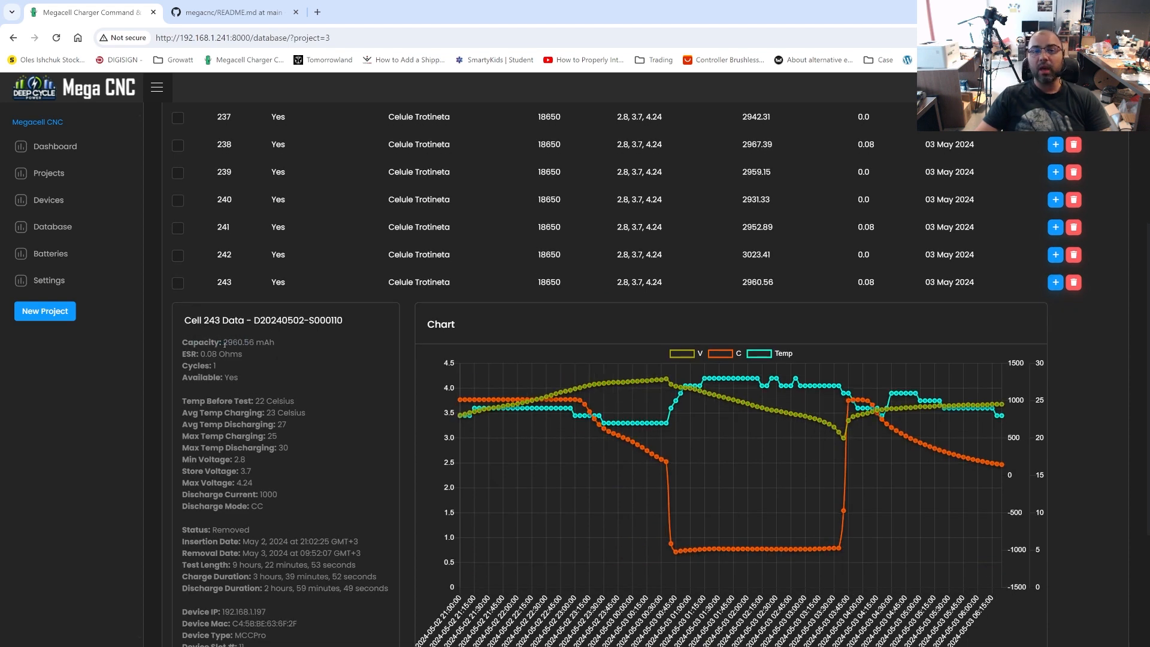
Review the capacity, ESR, cycles and availability in cell 243's test data
{"action": "left_click_drag", "start_coordinate": [224, 344], "coordinate": [181, 357]}
{"action": "left_click", "coordinate": [279, 346]}
{"action": "scroll", "coordinate": [269, 364], "scroll_direction": "down", "scroll_amount": 2}
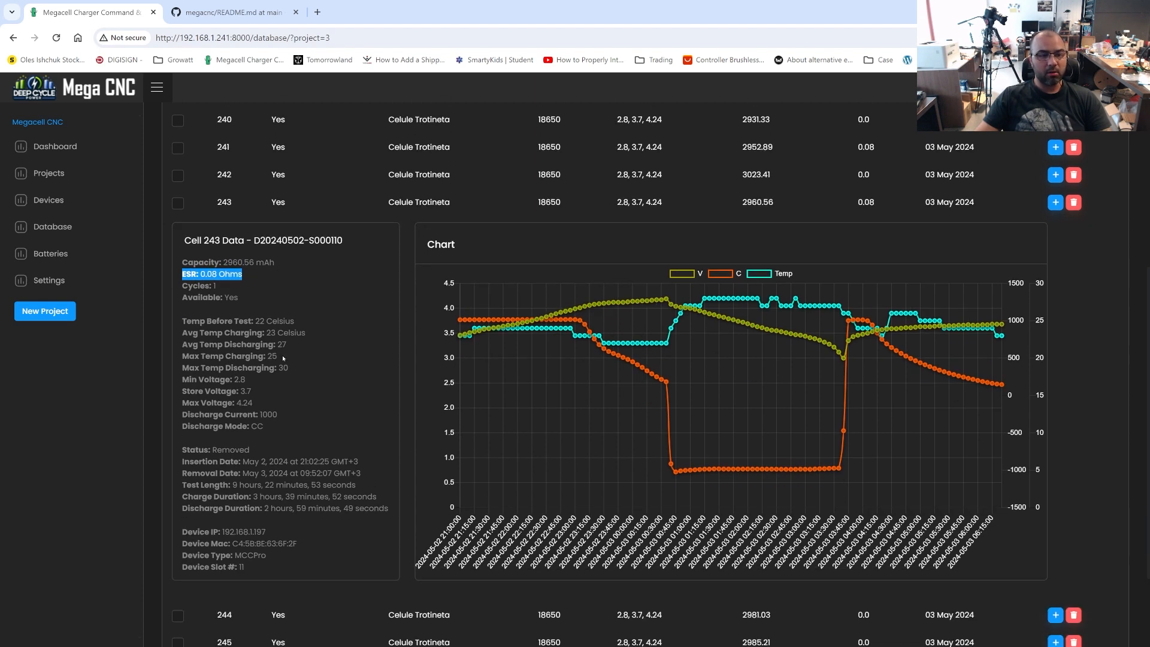
{"action": "left_click_drag", "start_coordinate": [217, 286], "coordinate": [182, 297]}
{"action": "left_click", "coordinate": [292, 311]}
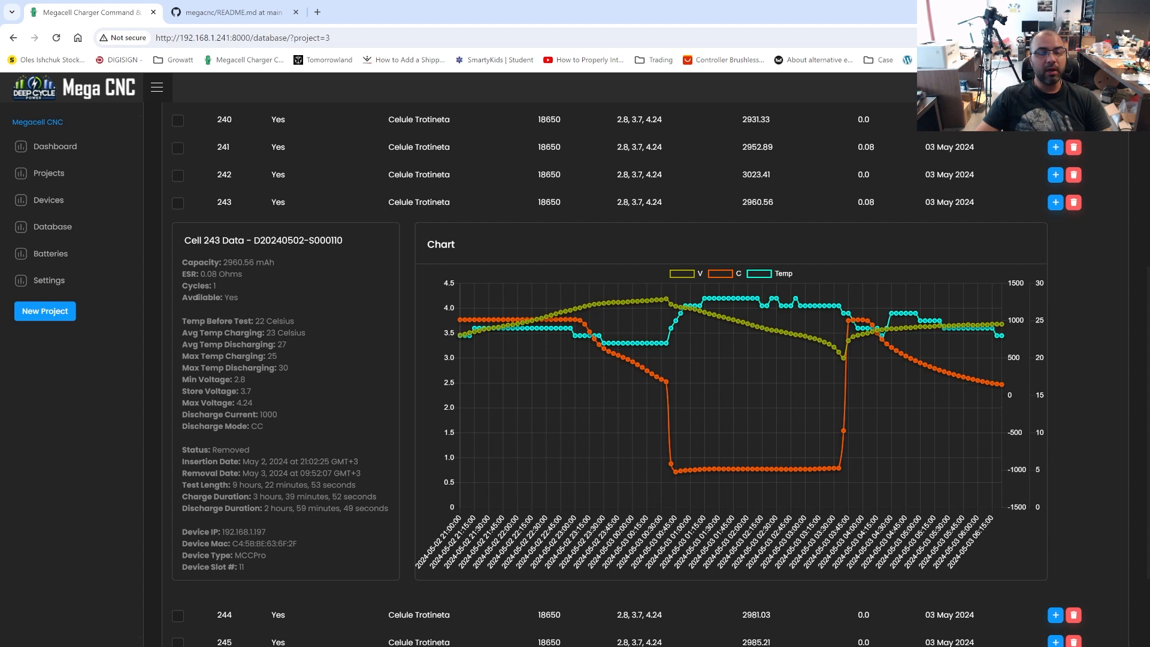
{"action": "left_click_drag", "start_coordinate": [239, 297], "coordinate": [181, 298]}
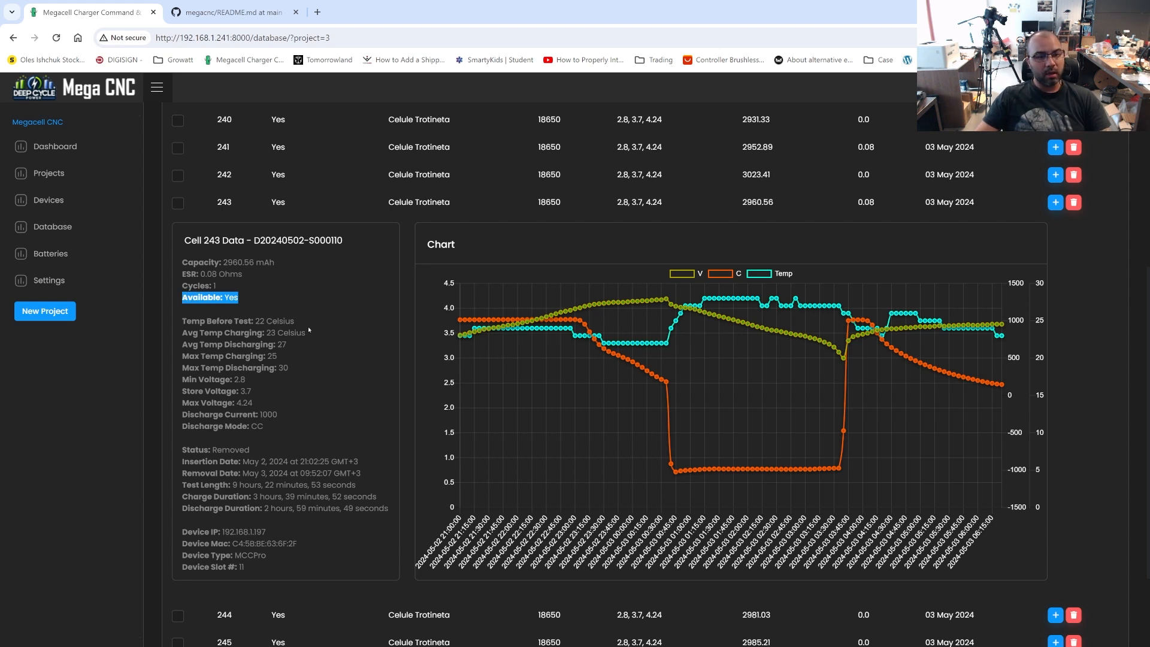
Review cell 243's temperature readings and minimum voltage, and collapse its details
{"action": "left_click_drag", "start_coordinate": [311, 325], "coordinate": [182, 322]}
{"action": "left_click", "coordinate": [193, 322]}
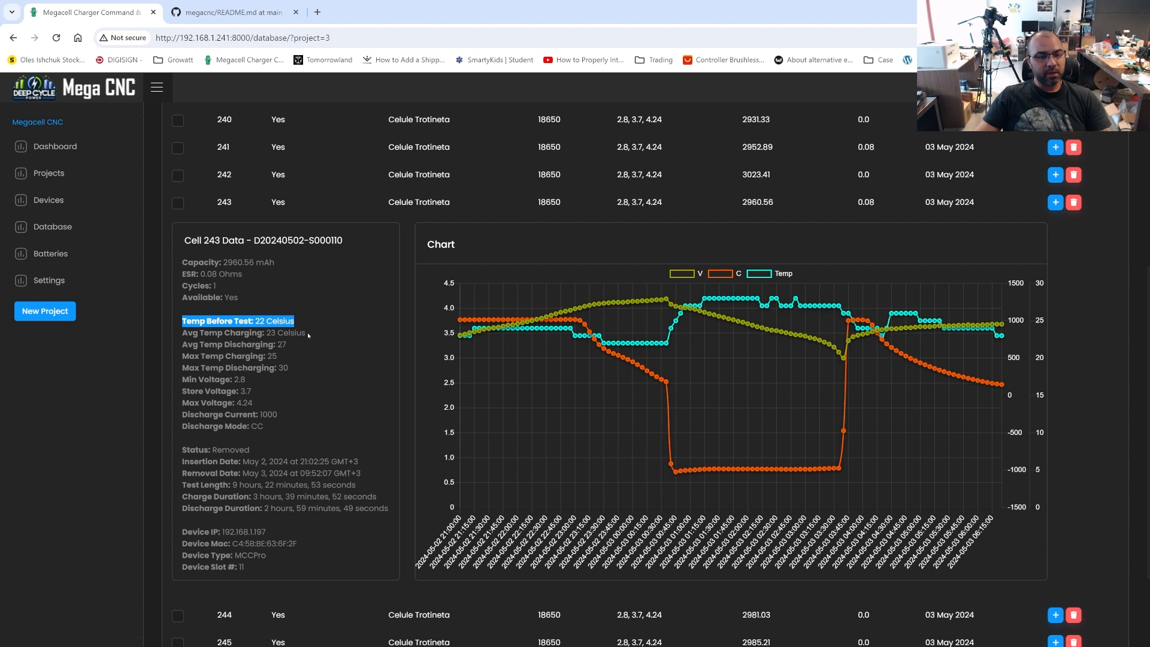
{"action": "left_click_drag", "start_coordinate": [309, 334], "coordinate": [188, 334]}
{"action": "scroll", "coordinate": [226, 281], "scroll_direction": "down", "scroll_amount": 2}
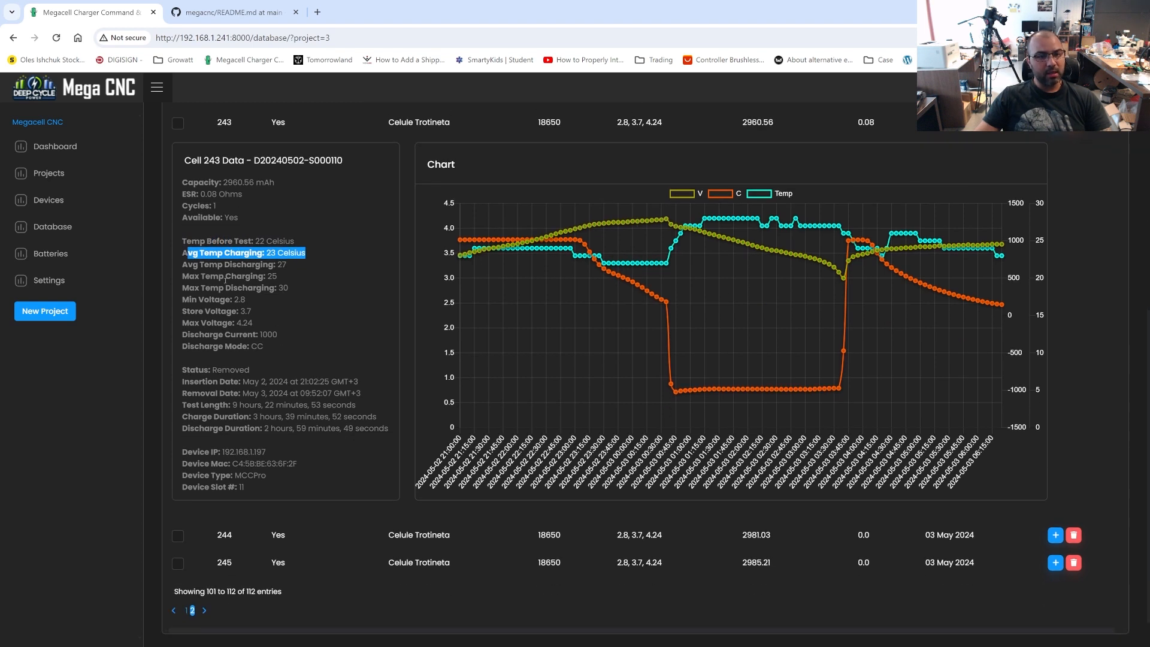
{"action": "left_click", "coordinate": [186, 256]}
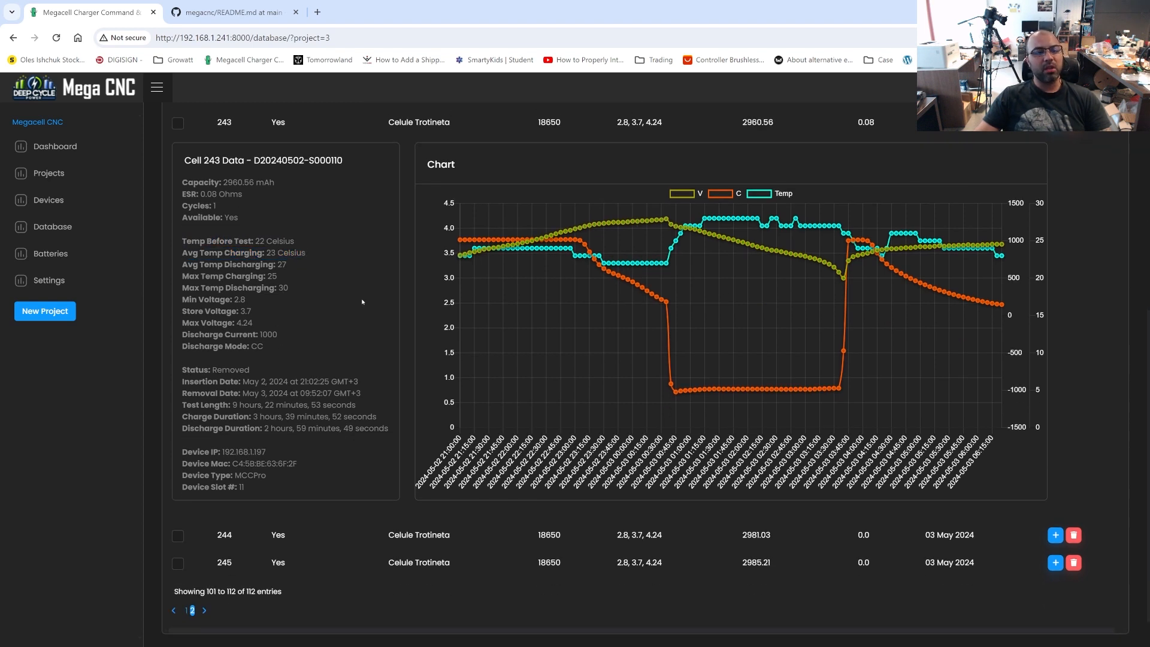
{"action": "left_click_drag", "start_coordinate": [285, 265], "coordinate": [192, 265]}
{"action": "left_click", "coordinate": [311, 281]}
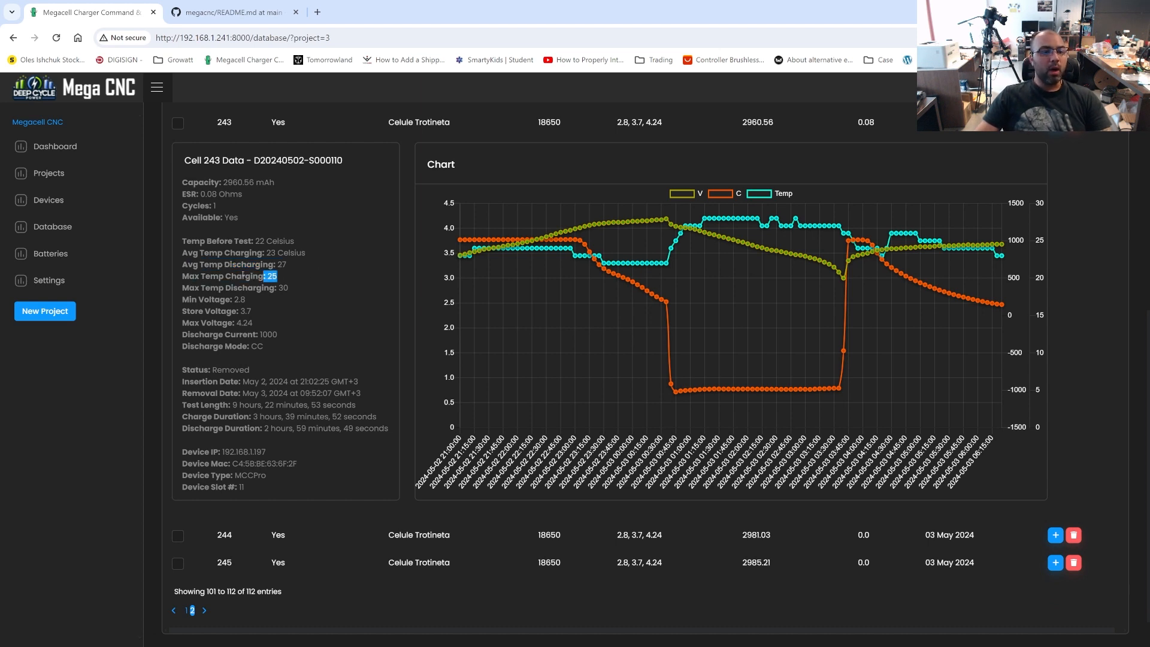
{"action": "left_click_drag", "start_coordinate": [259, 301], "coordinate": [205, 302]}
{"action": "left_click", "coordinate": [276, 305]}
{"action": "scroll", "coordinate": [749, 411], "scroll_direction": "up", "scroll_amount": 1}
{"action": "left_click", "coordinate": [1055, 158]}
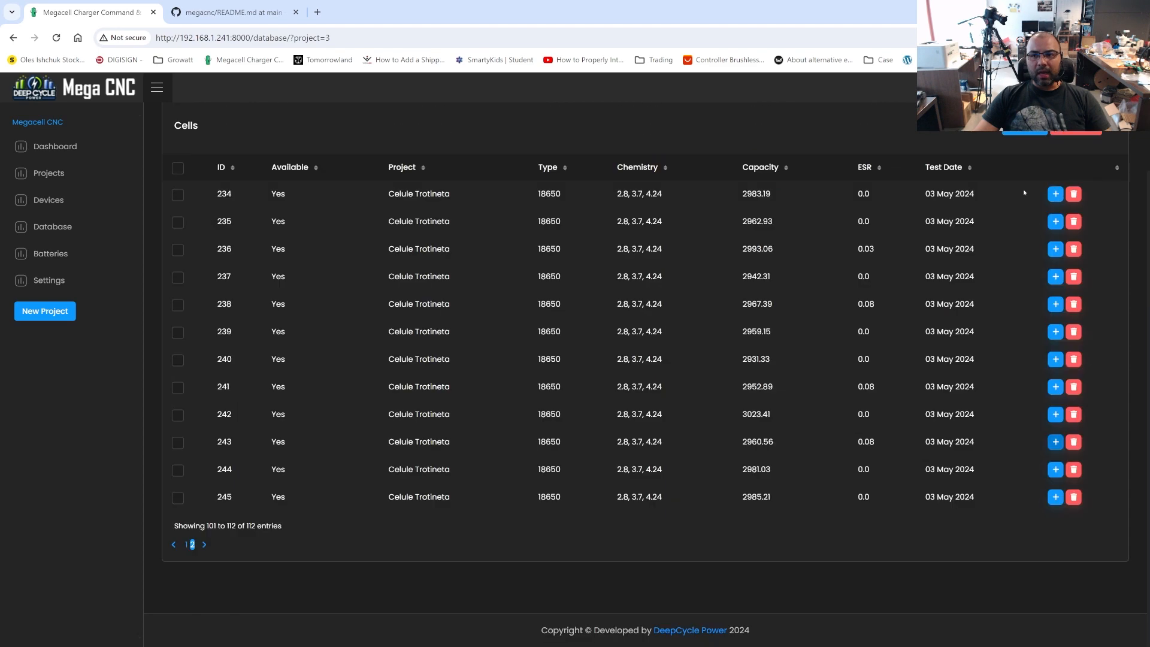
Start a new cell entry in the Celule Trotineta project with cell type 18650 and device type MCC
{"action": "scroll", "coordinate": [1024, 193], "scroll_direction": "up", "scroll_amount": 2}
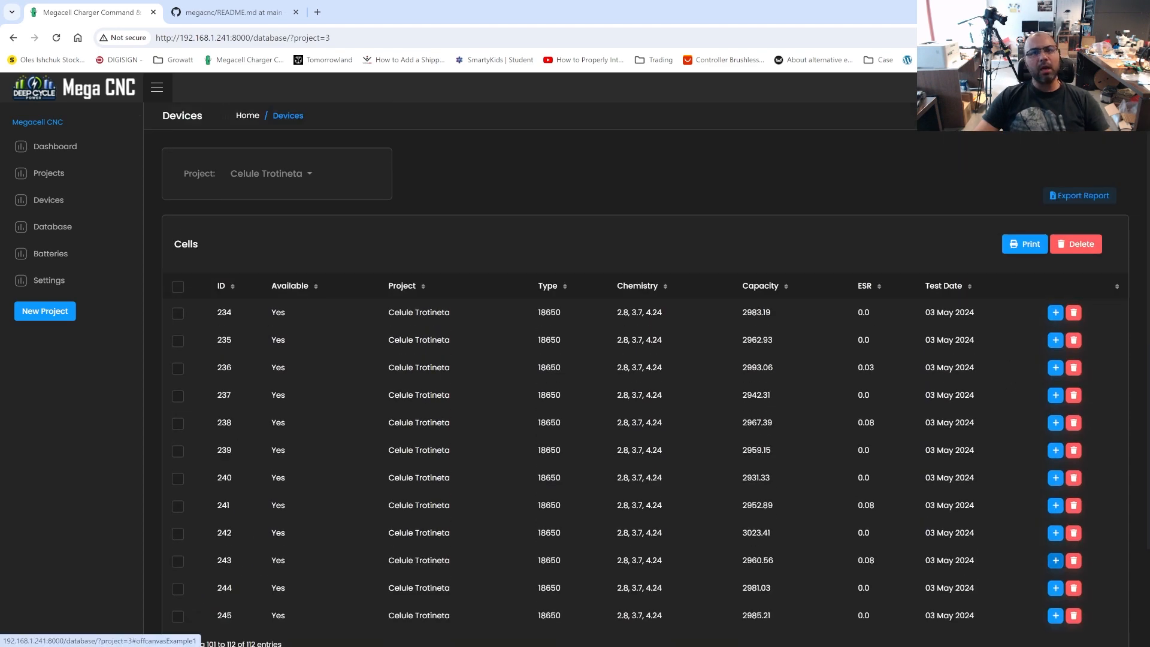
{"action": "left_click", "coordinate": [1103, 116]}
{"action": "left_click", "coordinate": [789, 149]}
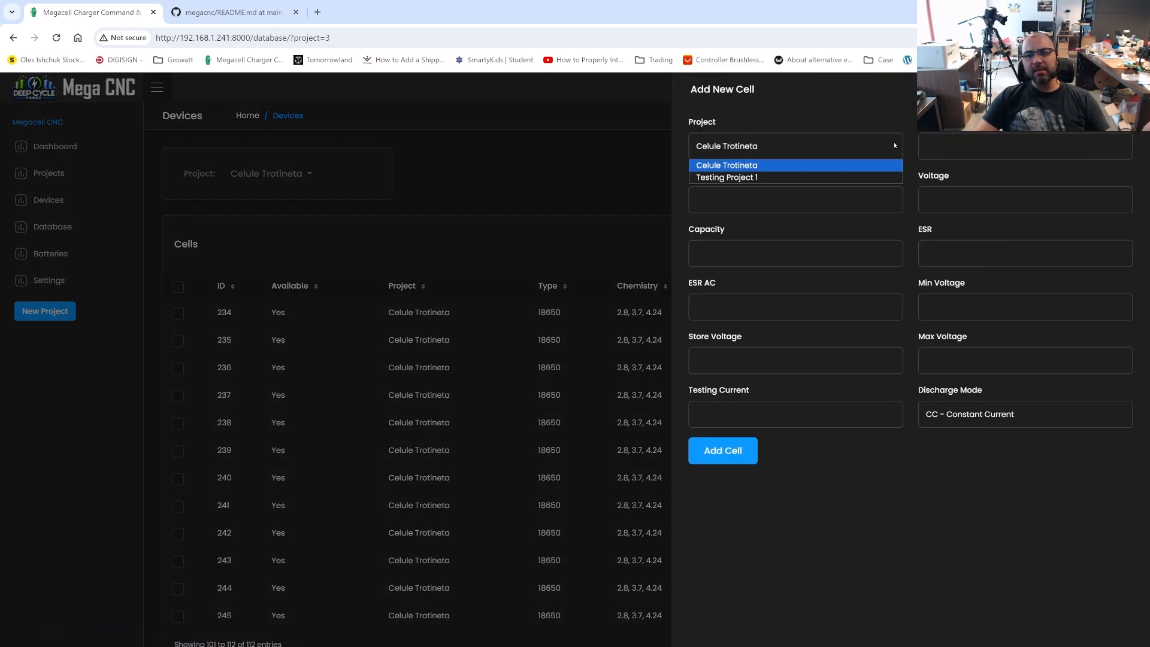
{"action": "left_click", "coordinate": [773, 178]}
{"action": "left_click", "coordinate": [764, 152]}
{"action": "left_click", "coordinate": [797, 163]}
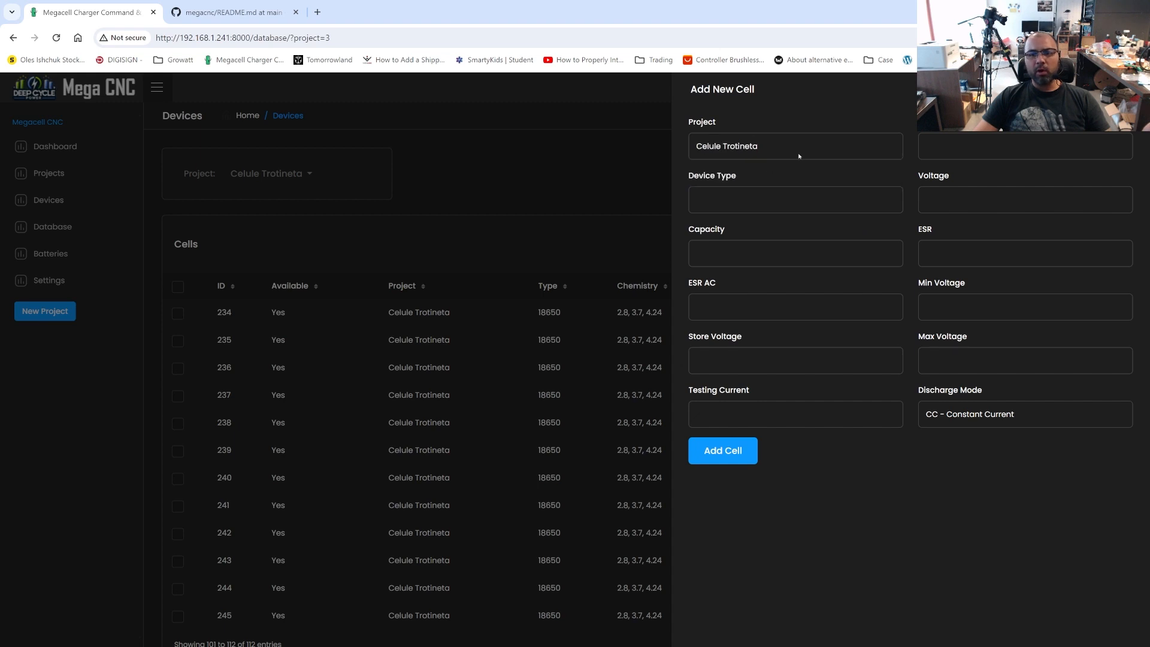
{"action": "left_click", "coordinate": [1004, 151]}
{"action": "left_click", "coordinate": [1002, 177]}
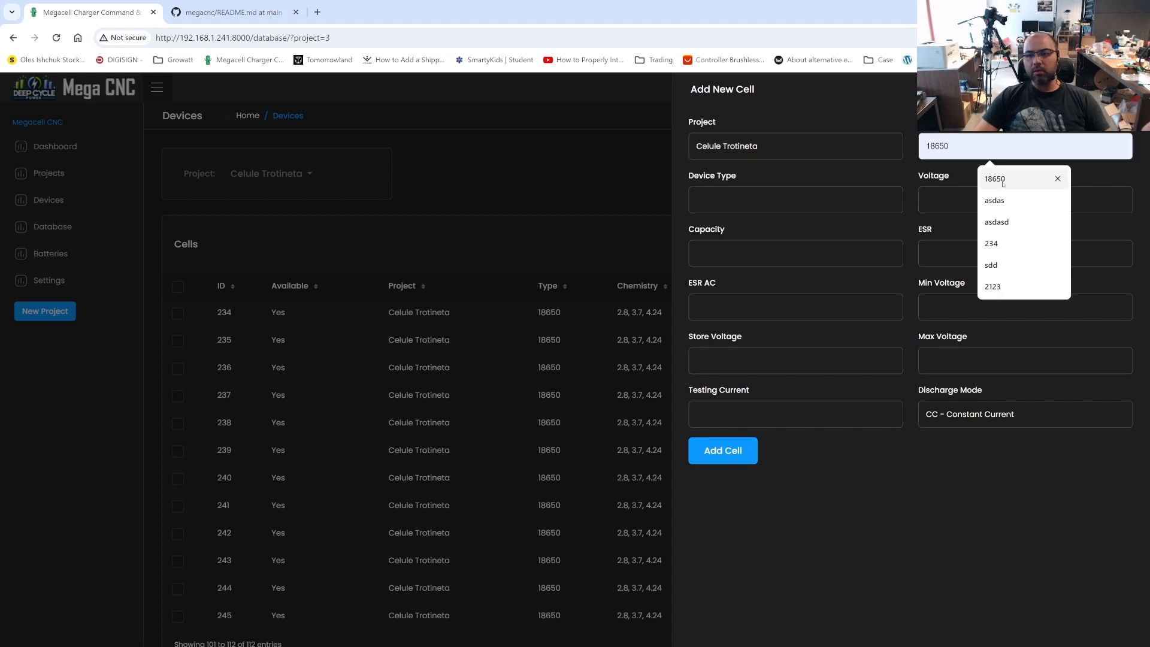
{"action": "left_click", "coordinate": [773, 200]}
{"action": "left_click", "coordinate": [791, 232]}
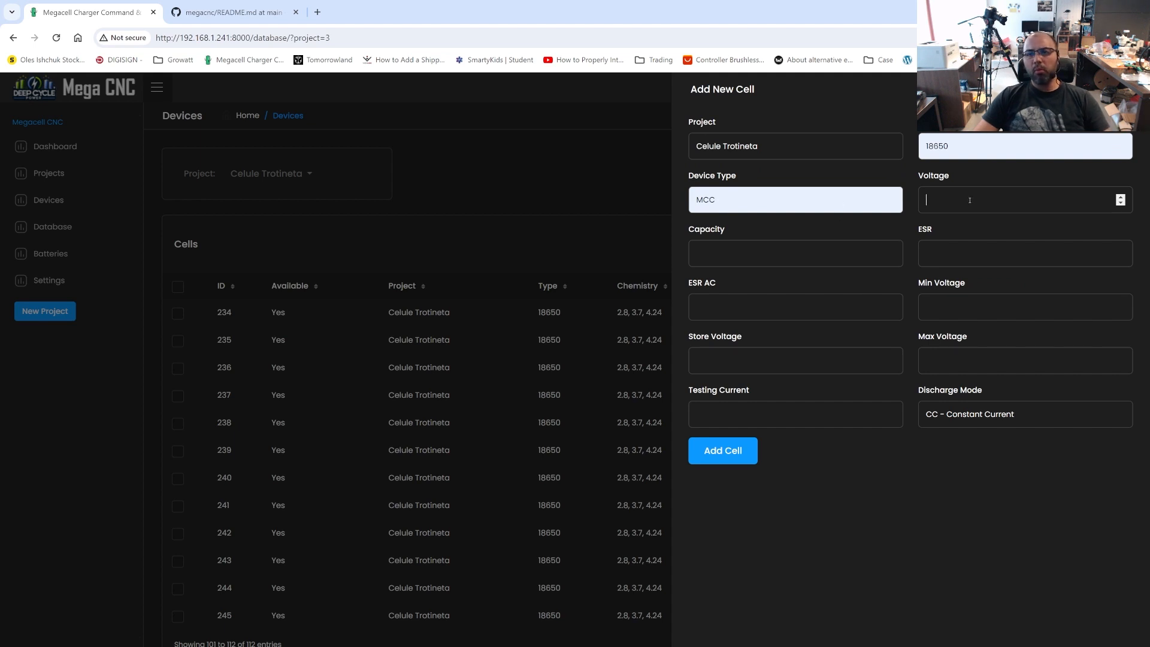
Set the new cell's voltage to 4.2, capacity to 3500, ESR to 0.05 and ESR AC to 0
{"action": "left_click", "coordinate": [970, 201]}
{"action": "type", "text": "4"}
{"action": "key", "text": "BackSpace"}
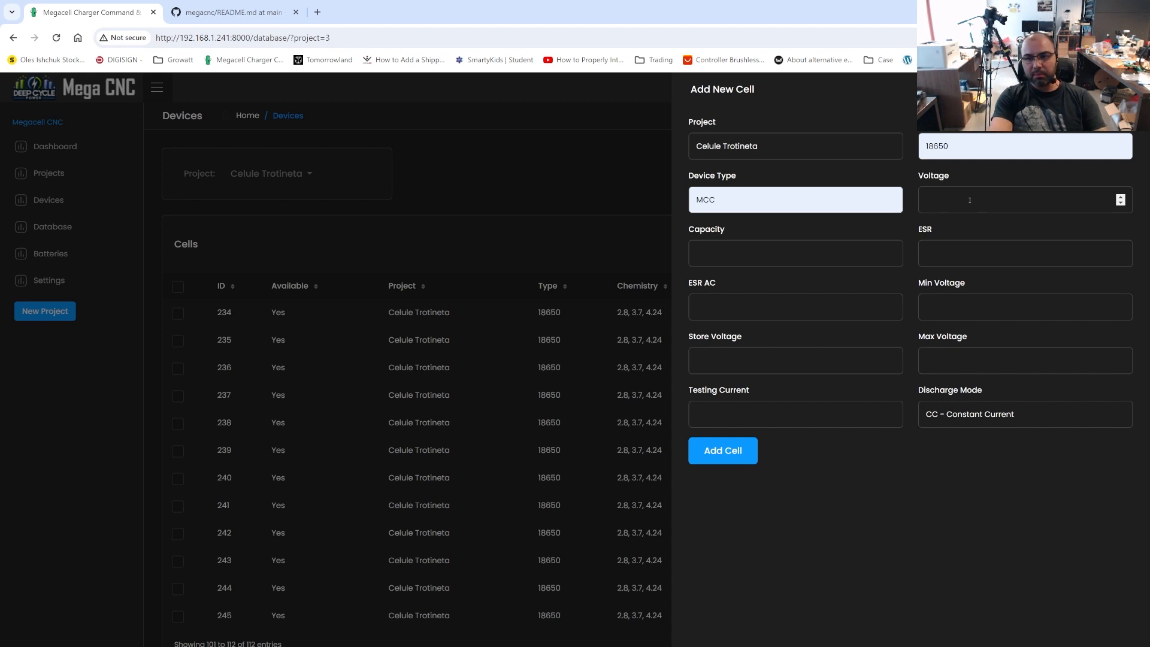
{"action": "type", "text": "4"}
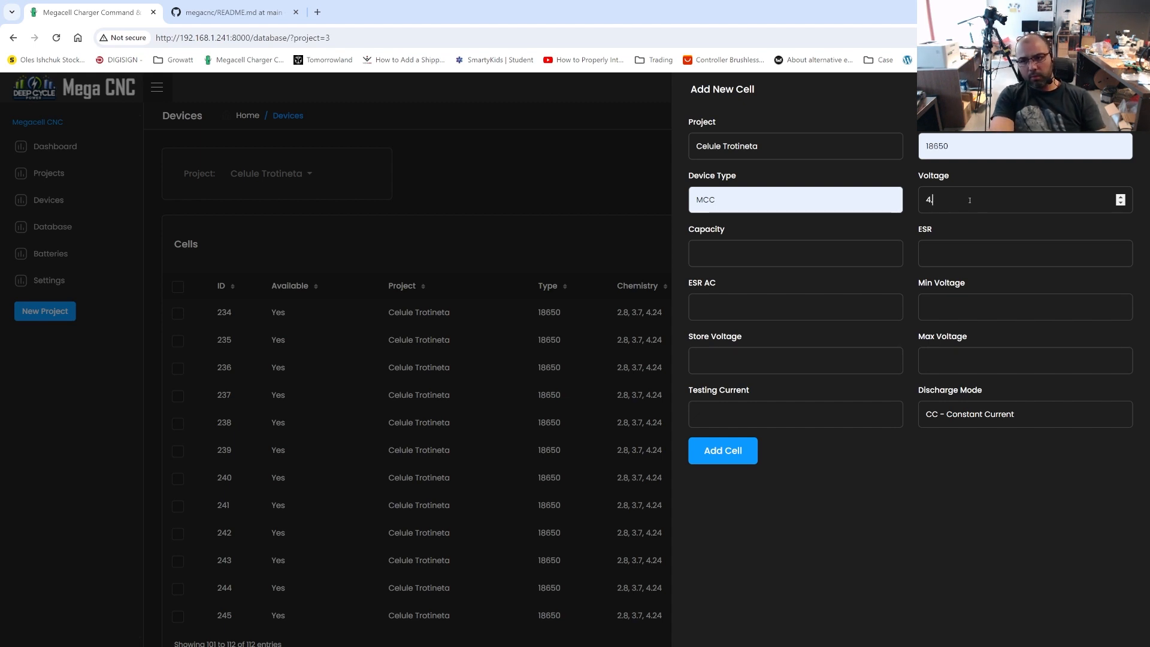
{"action": "type", "text": ".2"}
{"action": "key", "text": "Tab"}
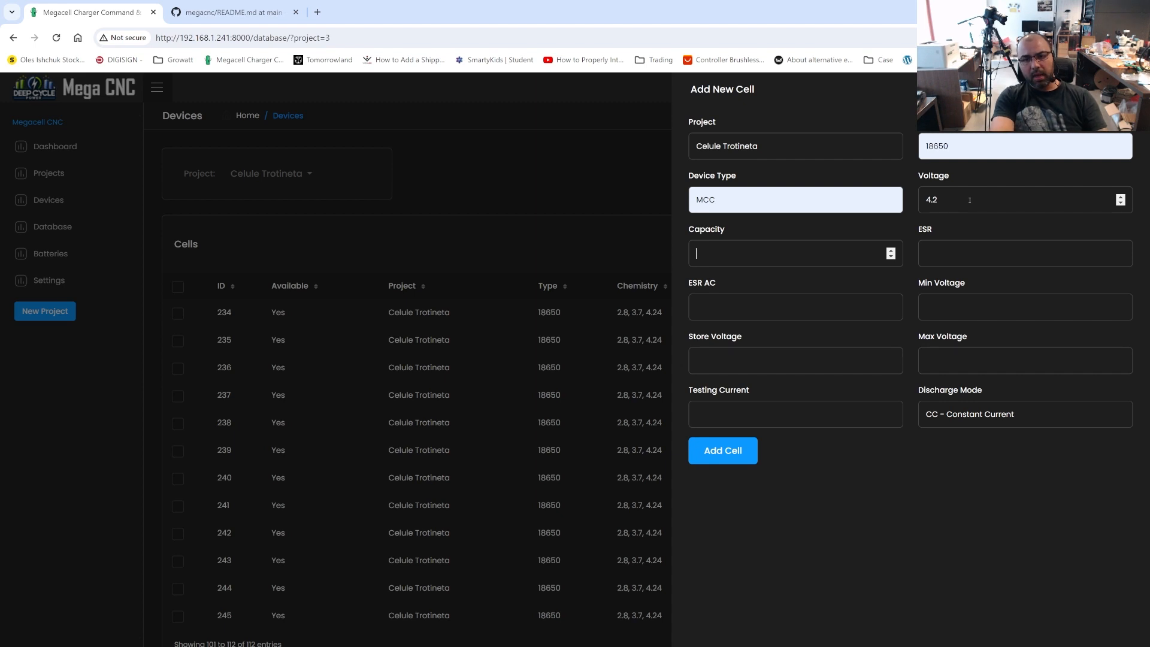
{"action": "type", "text": "3500"}
{"action": "key", "text": "Tab"}
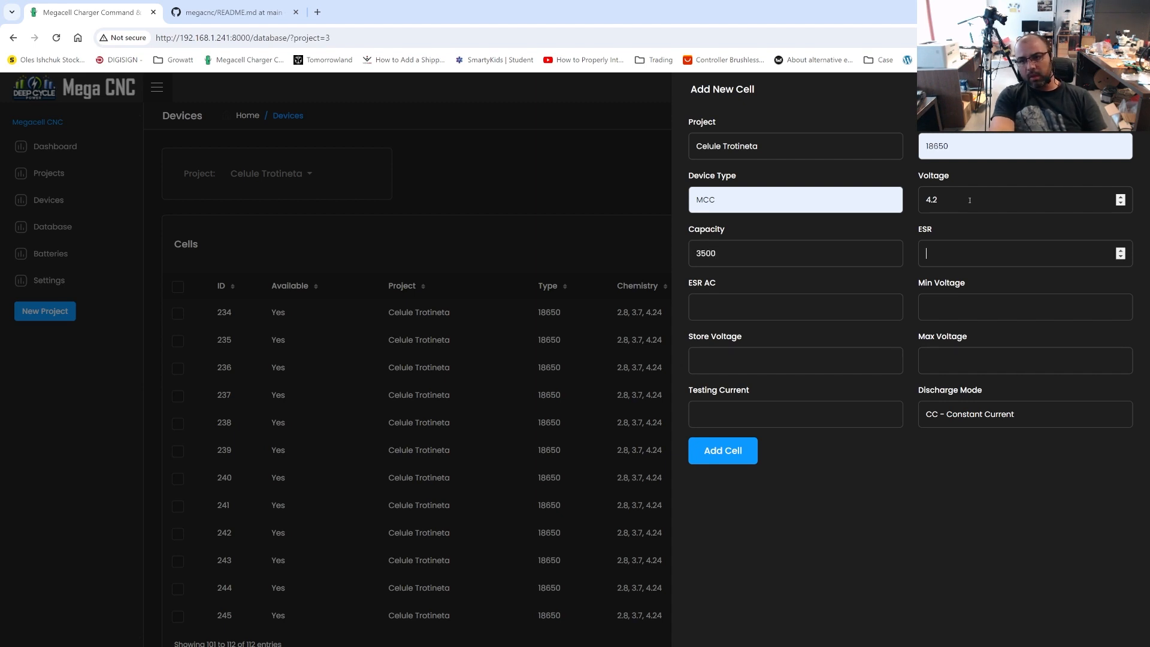
{"action": "type", "text": "0.05"}
{"action": "key", "text": "Tab"}
{"action": "type", "text": "0"}
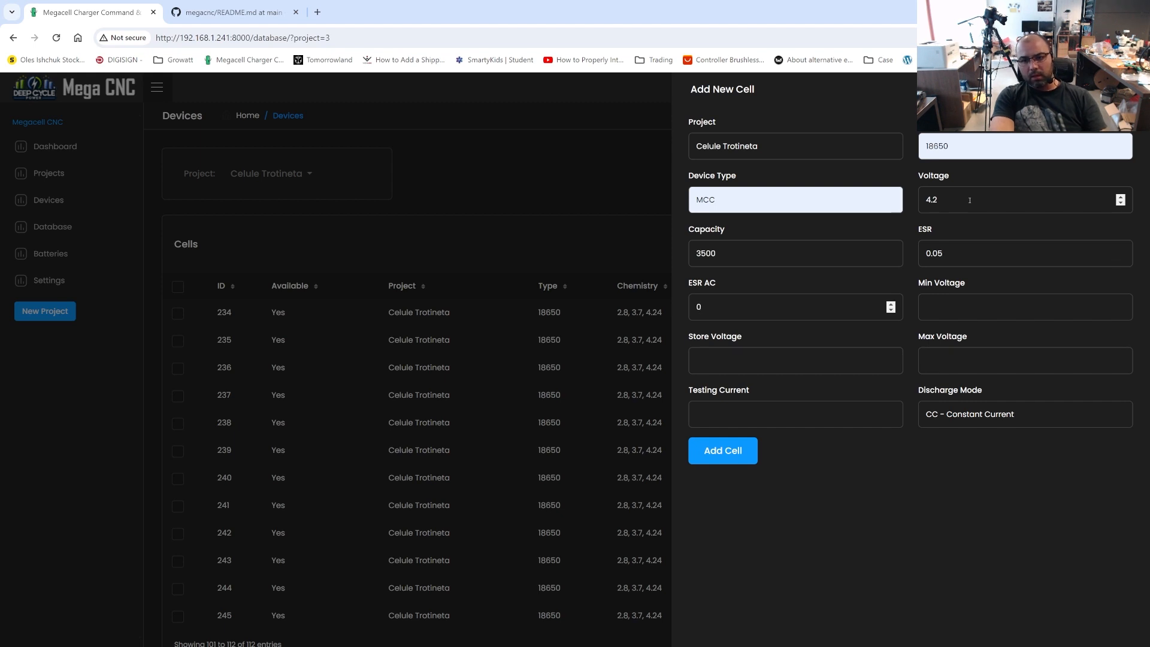
{"action": "key", "text": "Tab"}
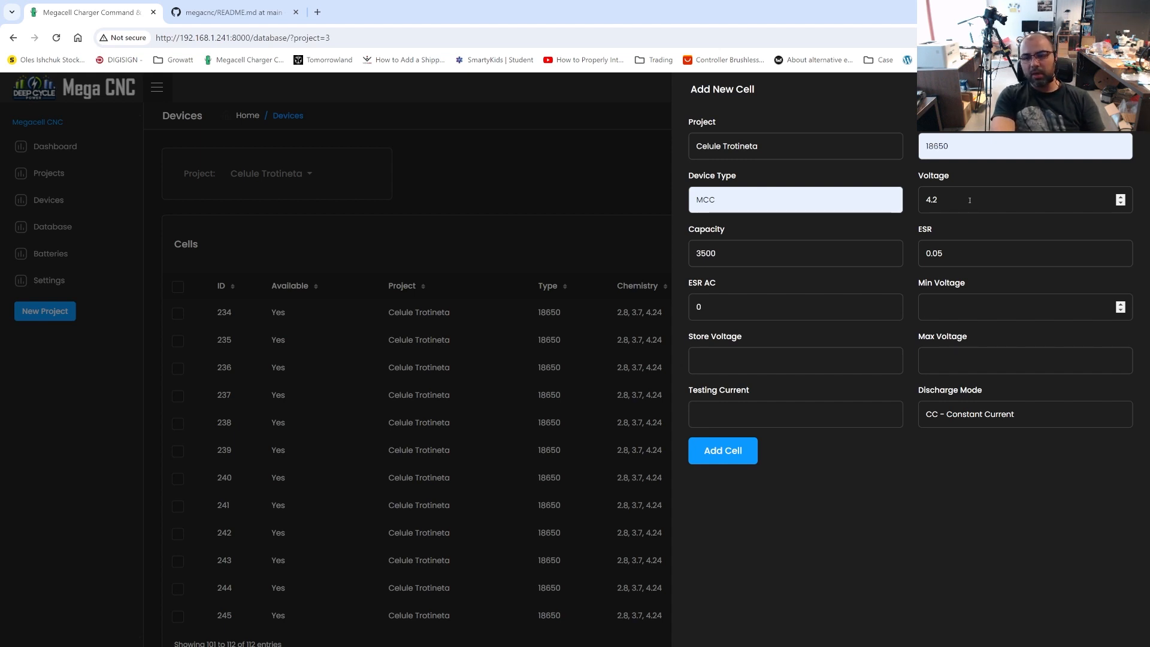
Set min voltage 2.8, store voltage 3.7, max voltage 4.24 and testing current 1000, and add the cell
{"action": "type", "text": "2.8"}
{"action": "key", "text": "Tab"}
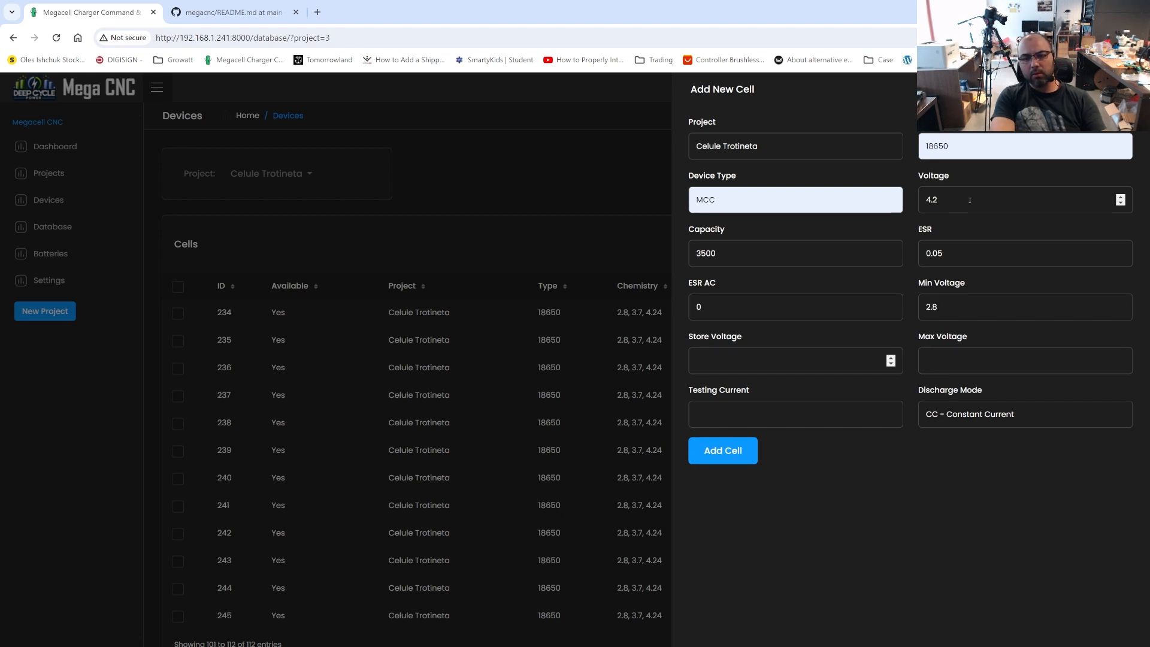
{"action": "type", "text": "3.8"}
{"action": "key", "text": "BackSpace"}
{"action": "type", "text": "75"}
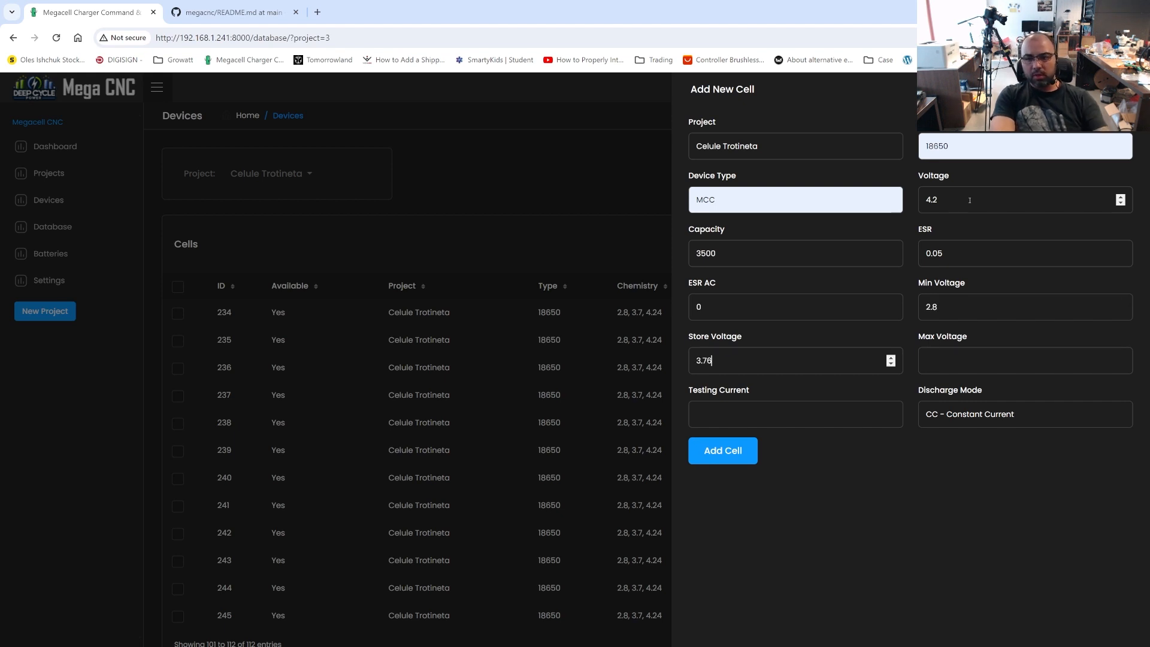
{"action": "key", "text": "BackSpace"}
{"action": "key", "text": "Tab"}
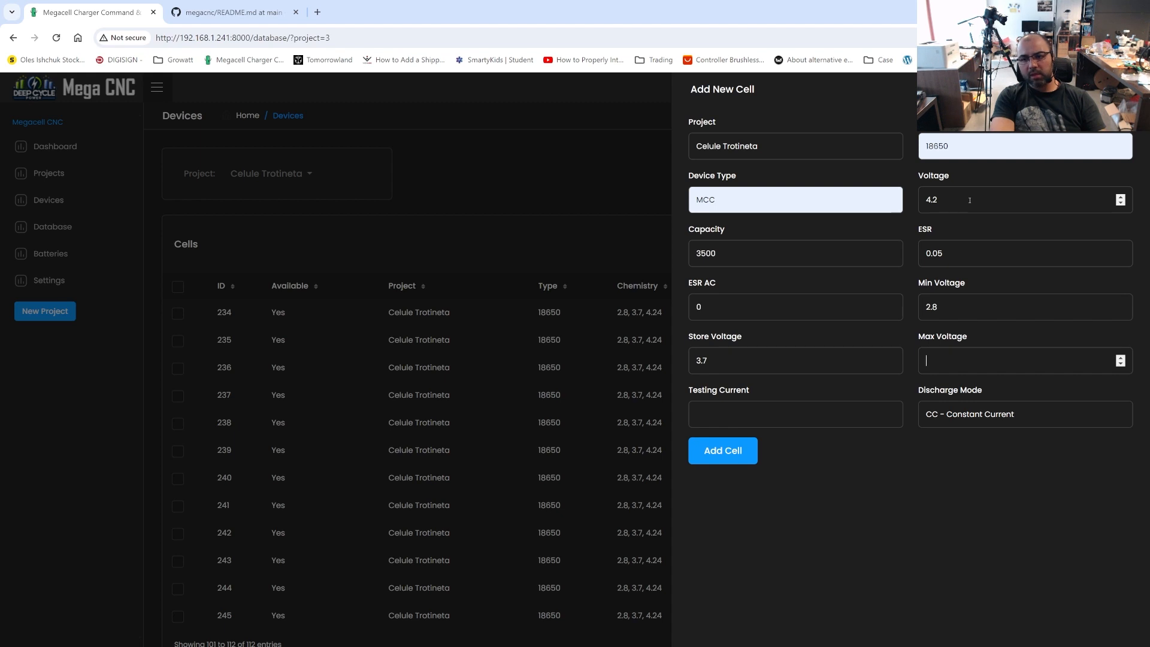
{"action": "type", "text": "4.24"}
{"action": "key", "text": "Tab"}
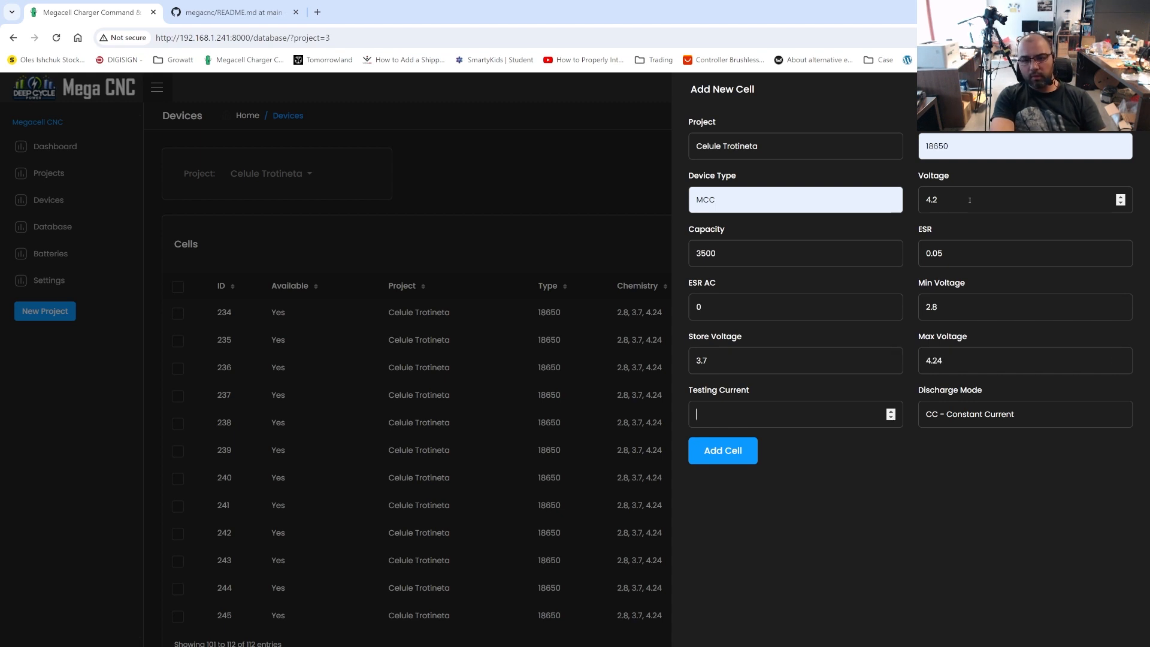
{"action": "type", "text": "1000"}
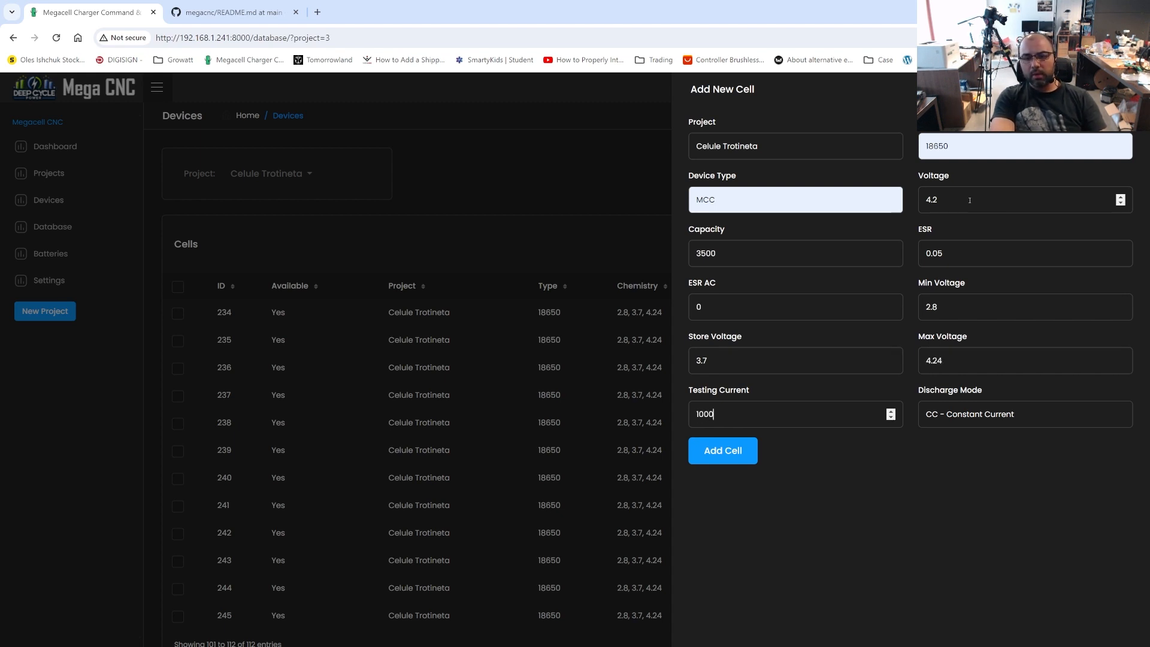
{"action": "left_click", "coordinate": [734, 453]}
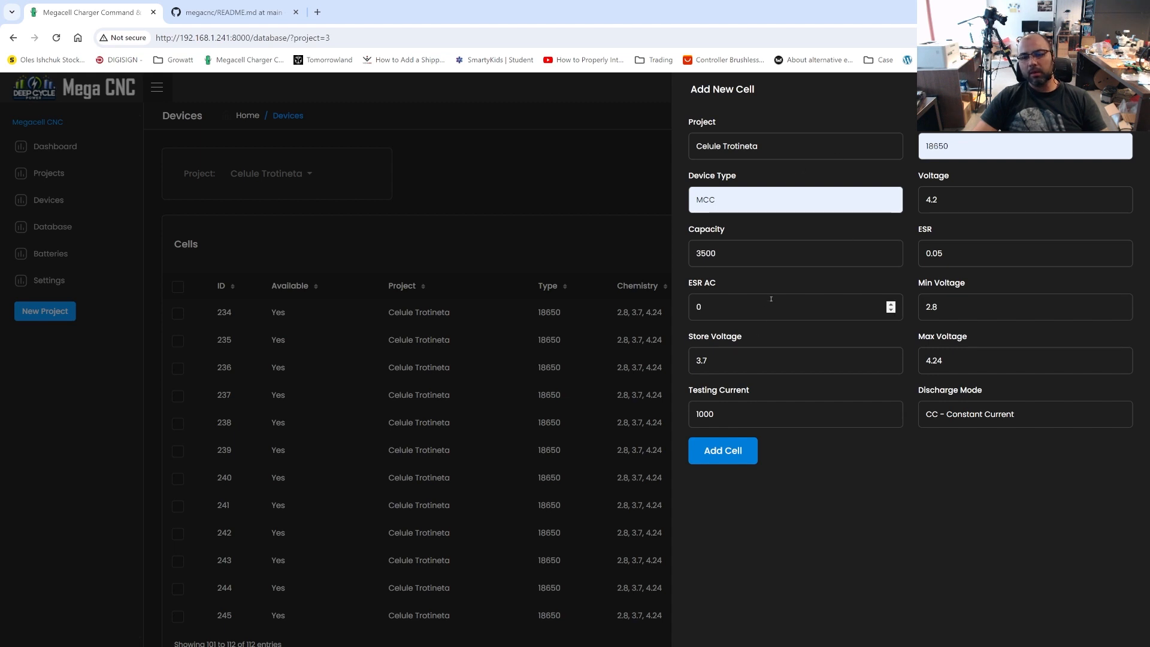
Set the capacity to 3450 in the new cell form and add this second cell
{"action": "left_click_drag", "start_coordinate": [700, 254], "coordinate": [711, 253]}
{"action": "type", "text": "45"}
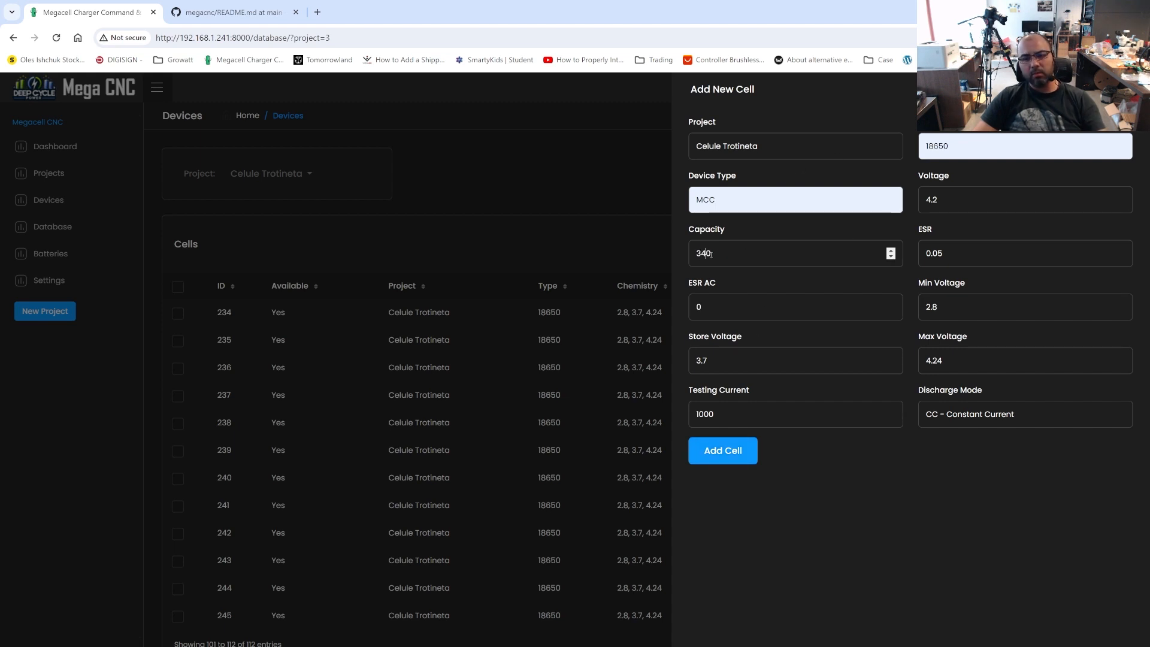
{"action": "left_click", "coordinate": [742, 458]}
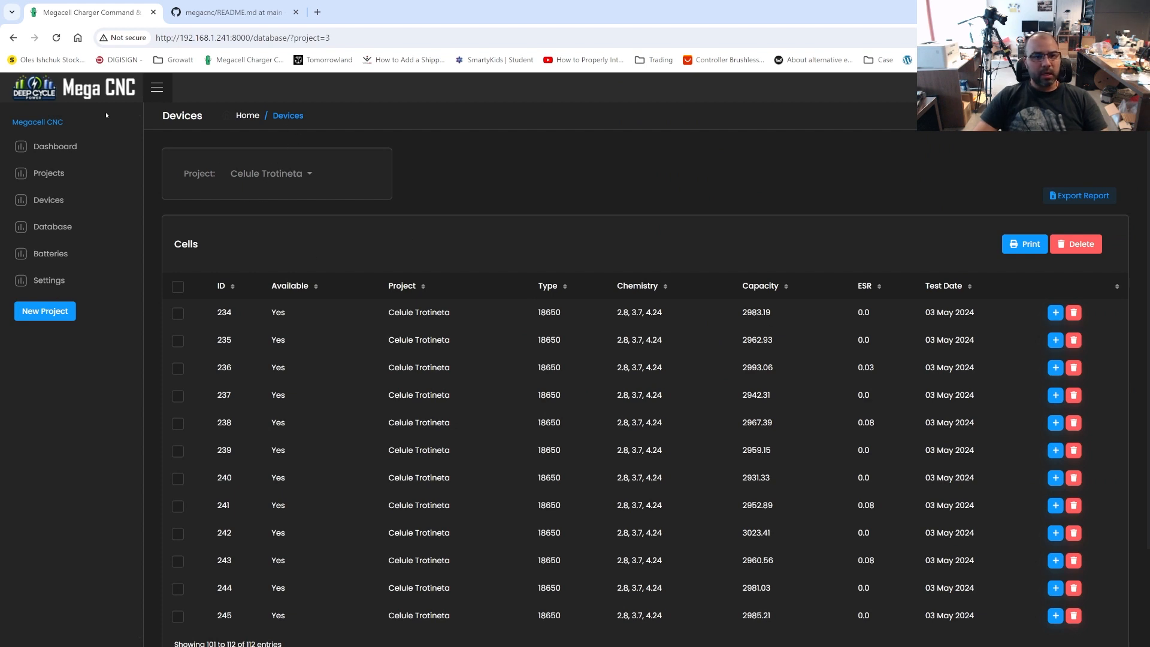
List the cells of all projects and locate the manually added cells on page 3
{"action": "left_click", "coordinate": [271, 173]}
{"action": "left_click", "coordinate": [271, 224]}
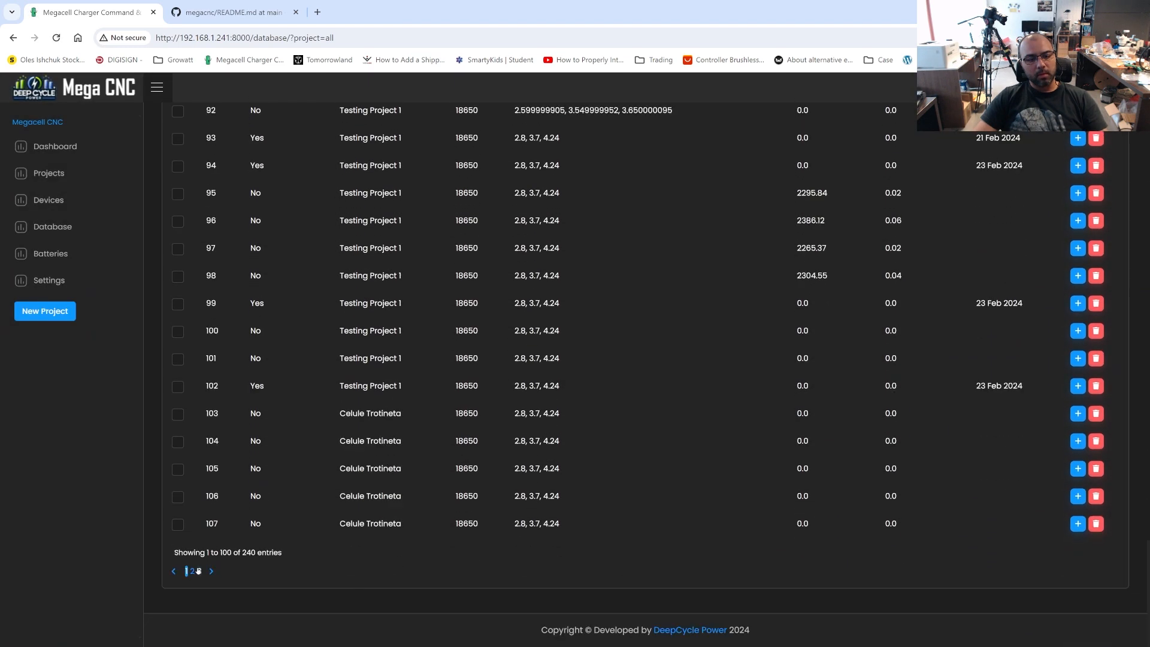
{"action": "left_click", "coordinate": [199, 571]}
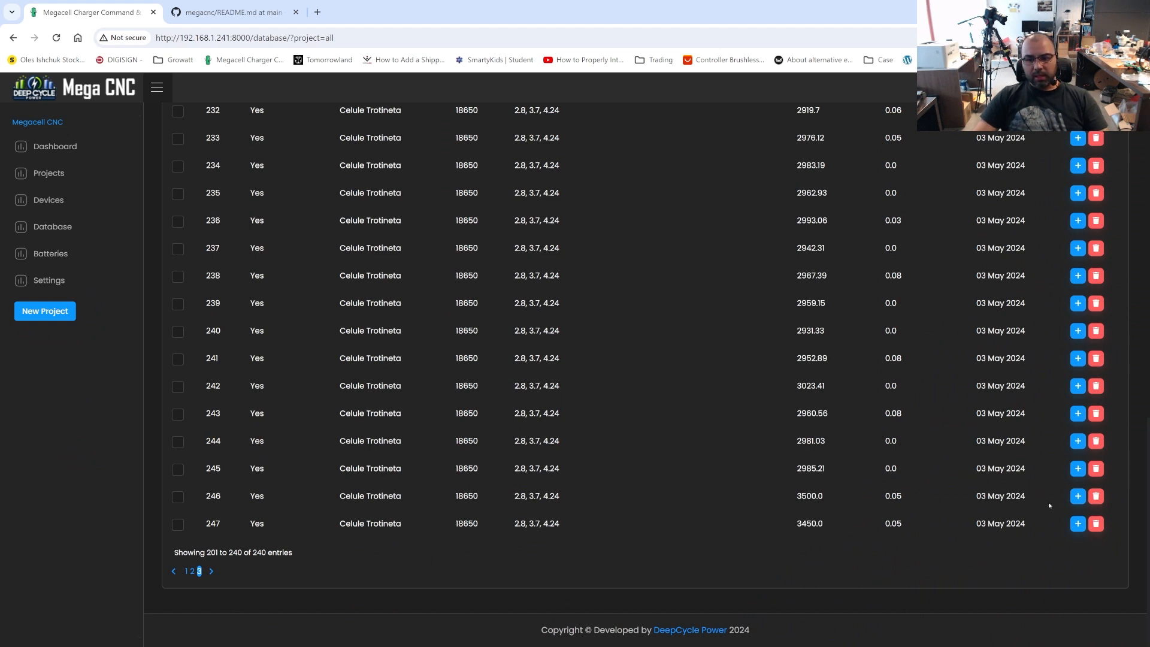
{"action": "left_click_drag", "start_coordinate": [1049, 506], "coordinate": [490, 495]}
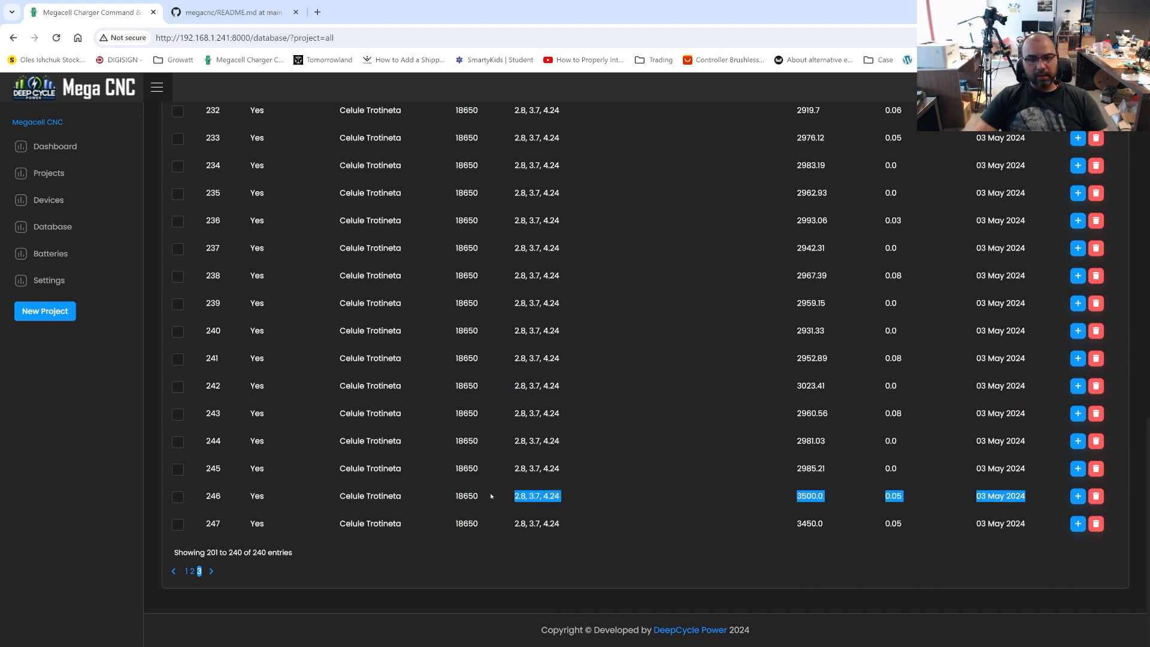
{"action": "left_click", "coordinate": [470, 494]}
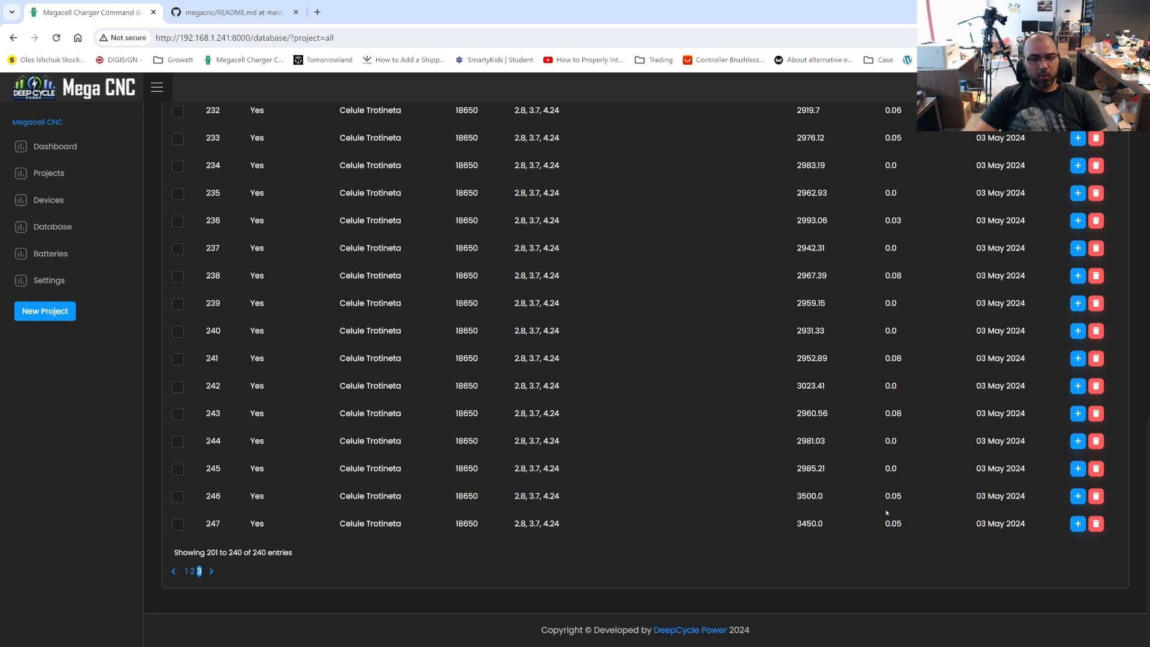
Expand cell 246's details, examine its temperature fields, capacity and chart, and collapse them
{"action": "left_click", "coordinate": [1079, 499]}
{"action": "scroll", "coordinate": [534, 462], "scroll_direction": "down", "scroll_amount": 7}
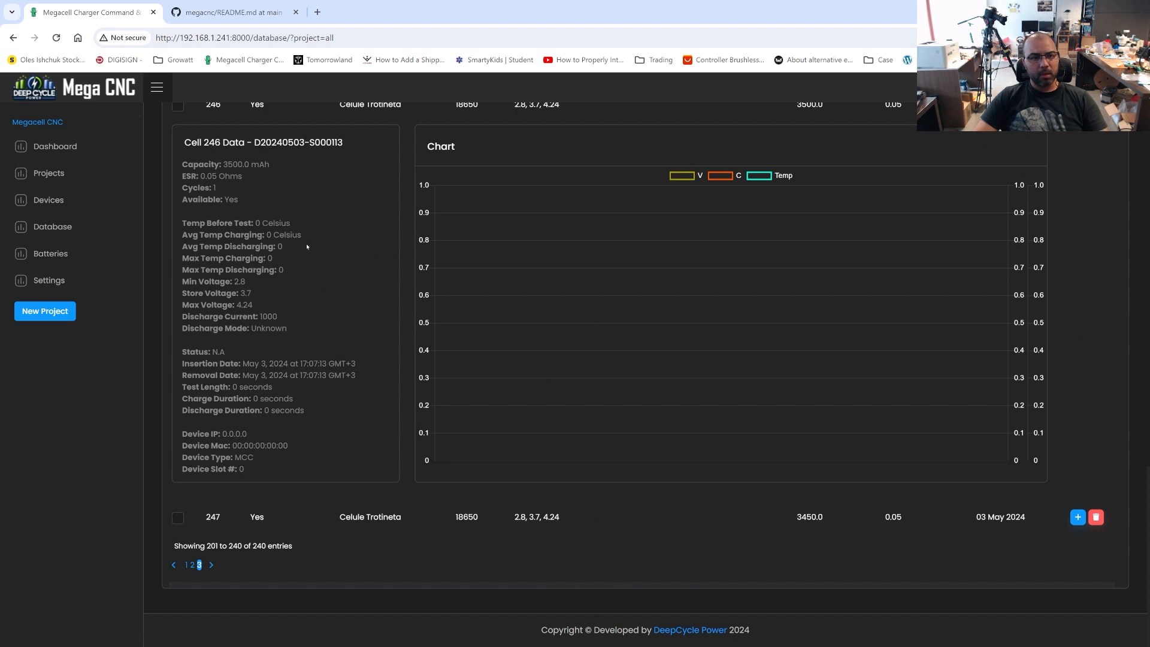
{"action": "left_click_drag", "start_coordinate": [299, 223], "coordinate": [251, 223]}
{"action": "left_click", "coordinate": [300, 272]}
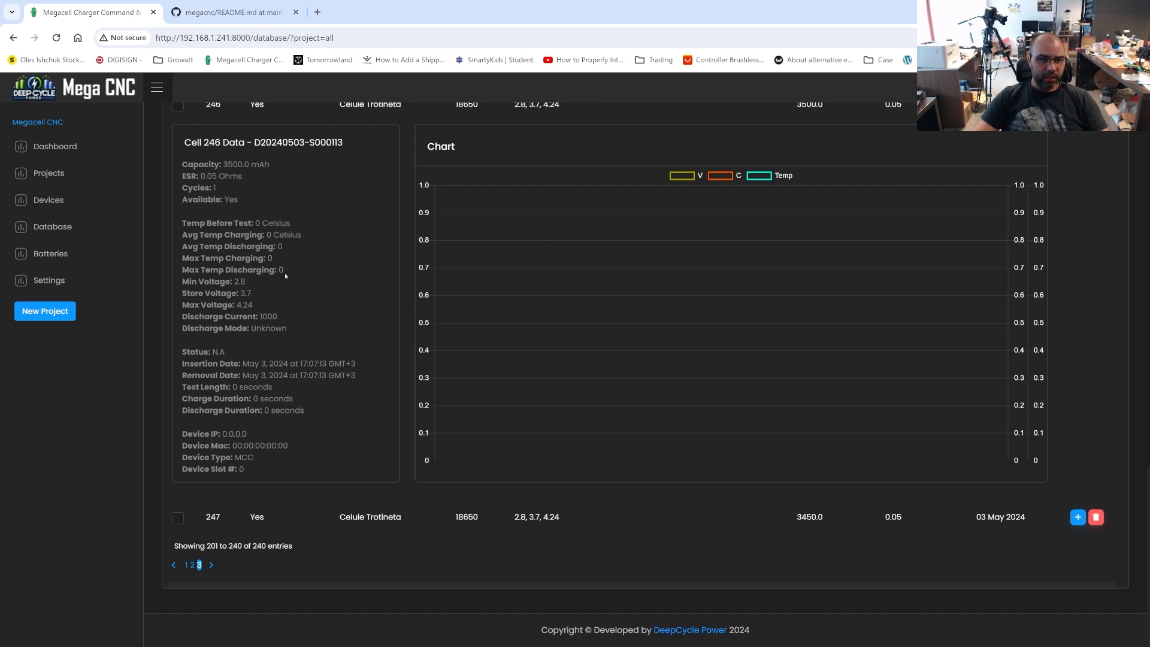
{"action": "left_click_drag", "start_coordinate": [285, 271], "coordinate": [210, 272]}
{"action": "left_click", "coordinate": [254, 294]}
{"action": "scroll", "coordinate": [267, 443], "scroll_direction": "up", "scroll_amount": 1}
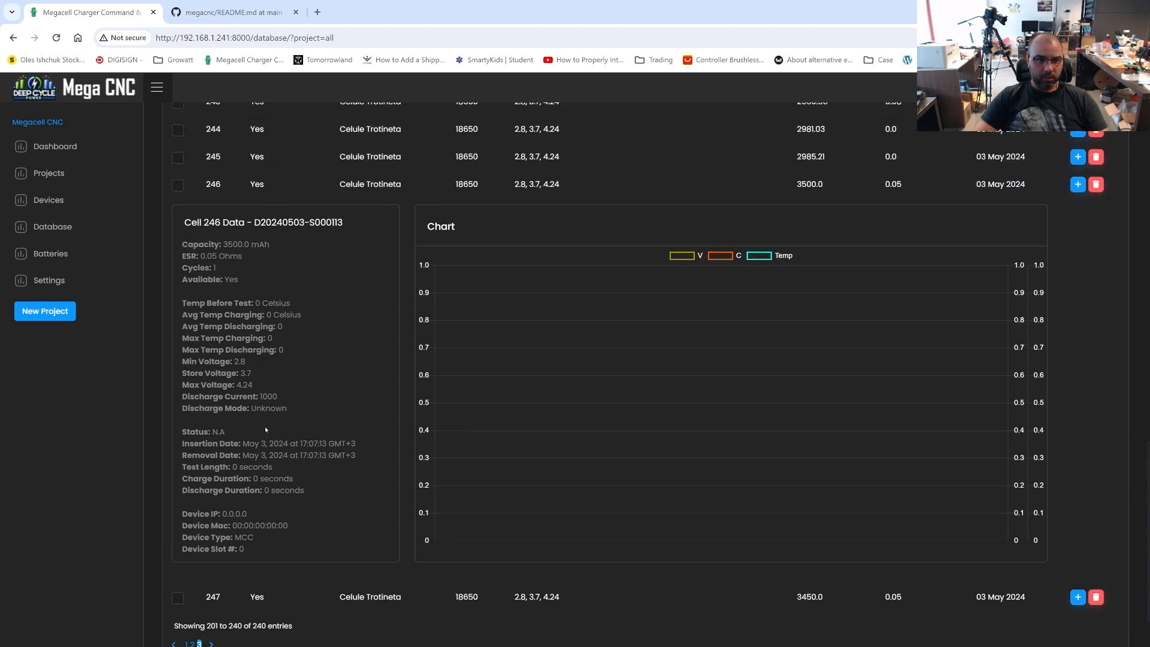
{"action": "left_click_drag", "start_coordinate": [205, 242], "coordinate": [305, 247]}
{"action": "left_click", "coordinate": [306, 247]}
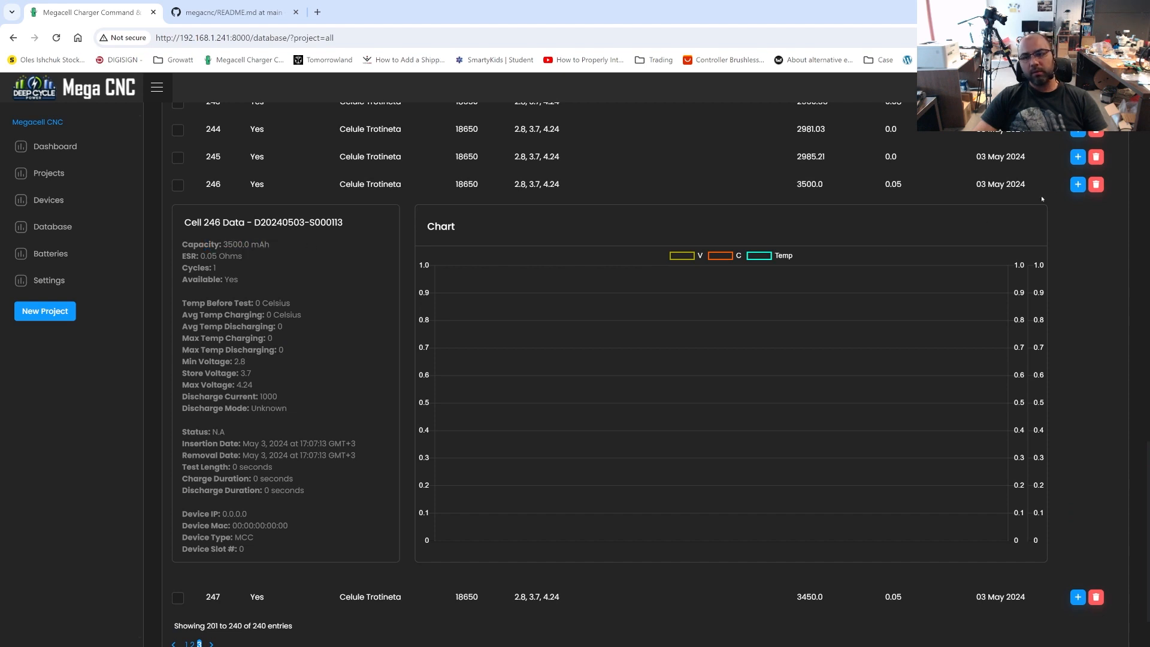
{"action": "left_click", "coordinate": [1078, 185]}
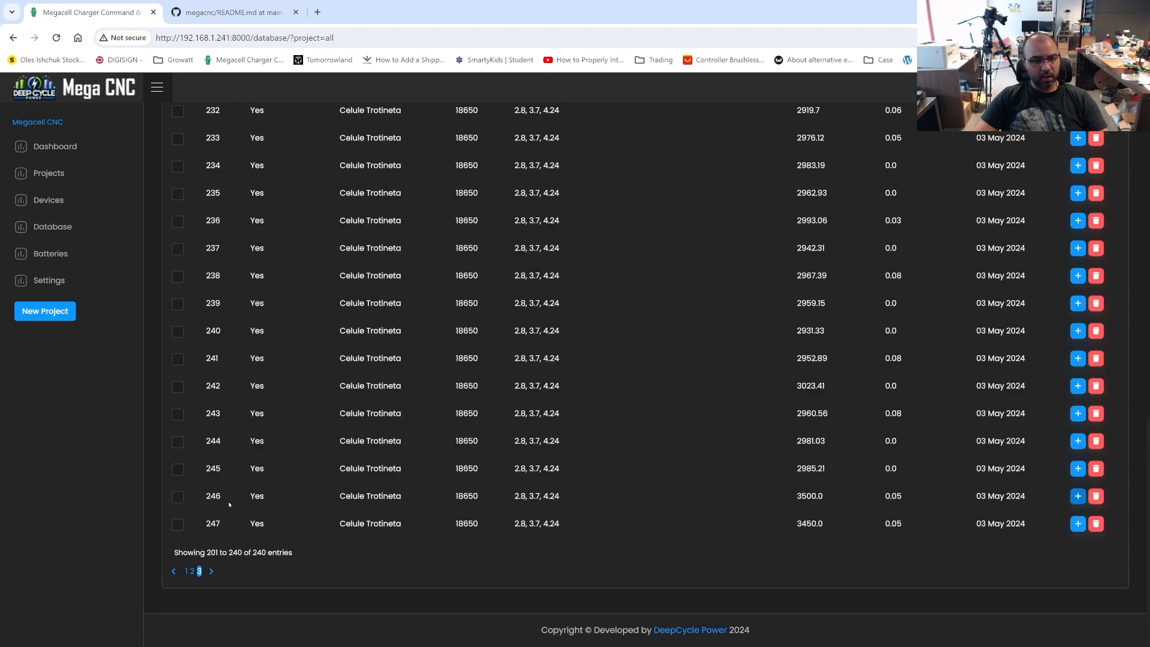
Select the two manually added cells, 246 and 247, in the cell list
{"action": "left_click", "coordinate": [178, 496]}
{"action": "left_click", "coordinate": [178, 524]}
{"action": "scroll", "coordinate": [763, 468], "scroll_direction": "up", "scroll_amount": 12}
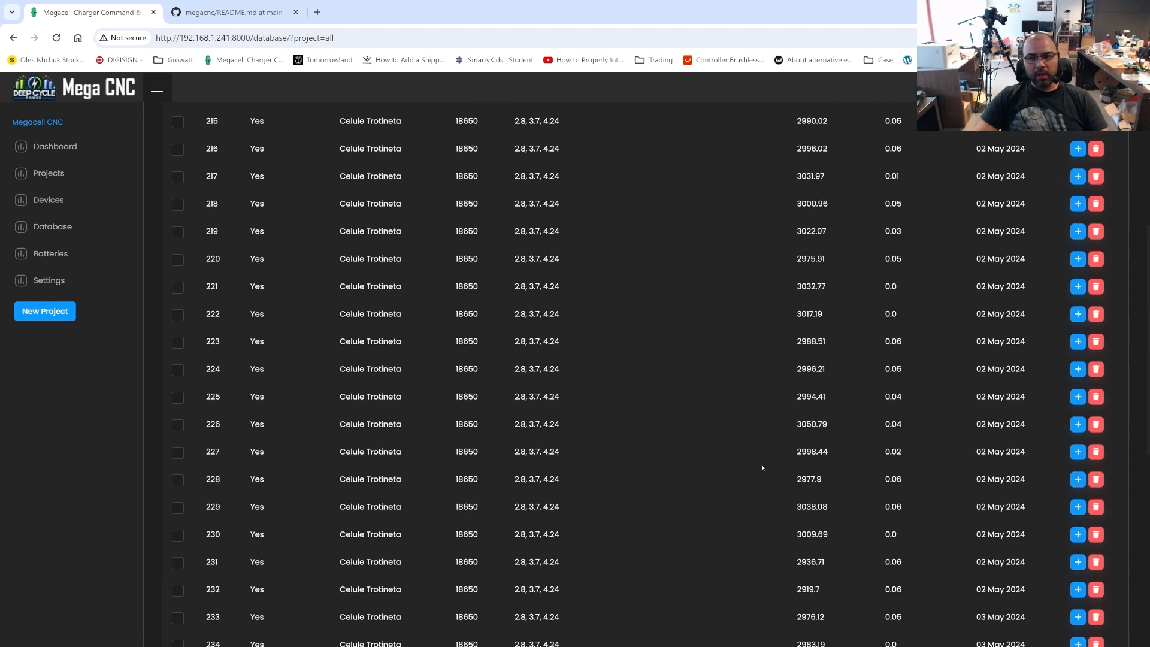
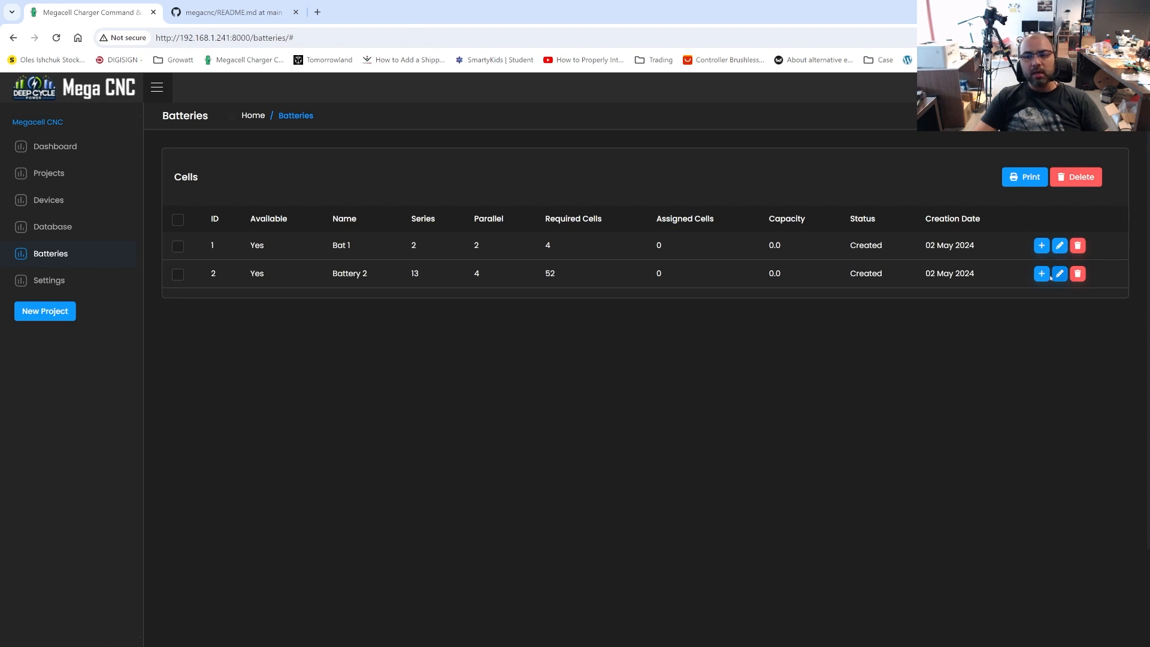
Add a new battery named Battery 3 with 8 cells in series and 2 in parallel
{"action": "left_click", "coordinate": [1042, 273]}
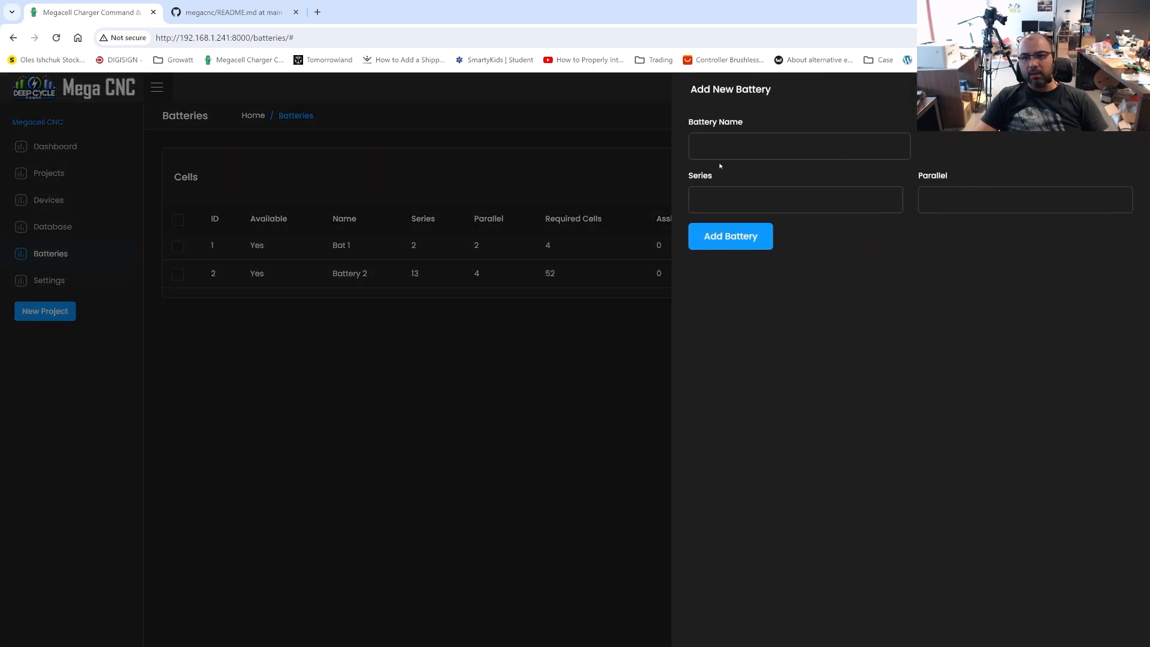
{"action": "left_click", "coordinate": [736, 147]}
{"action": "type", "text": "Battery 34"}
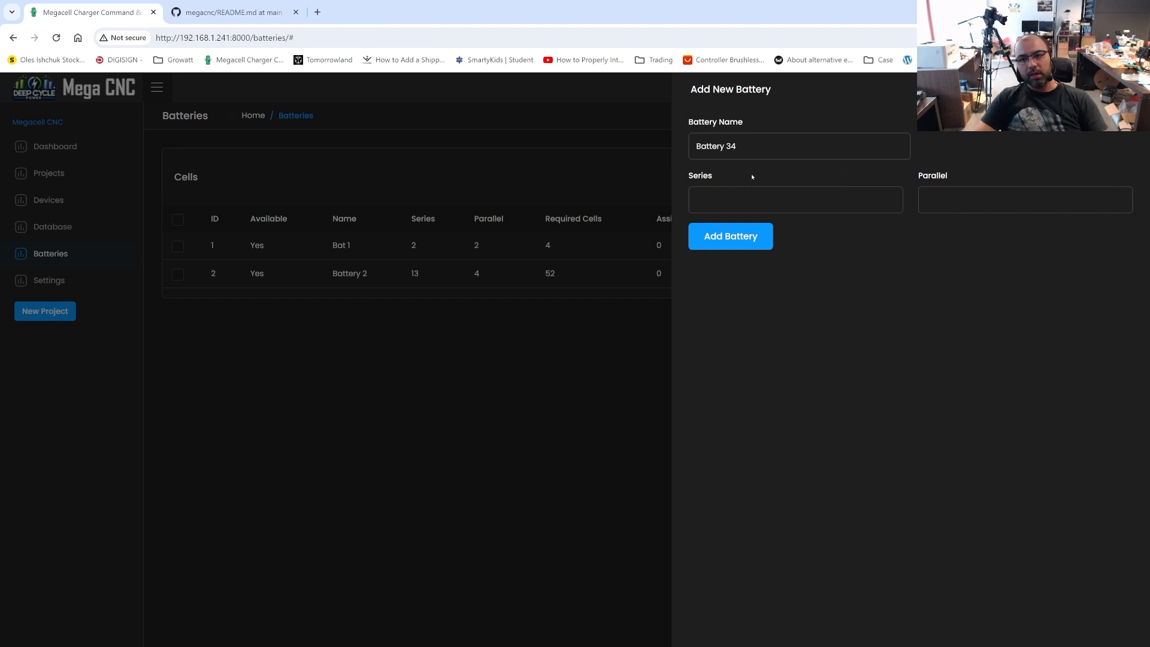
{"action": "key", "text": "BackSpace"}
{"action": "left_click", "coordinate": [740, 210]}
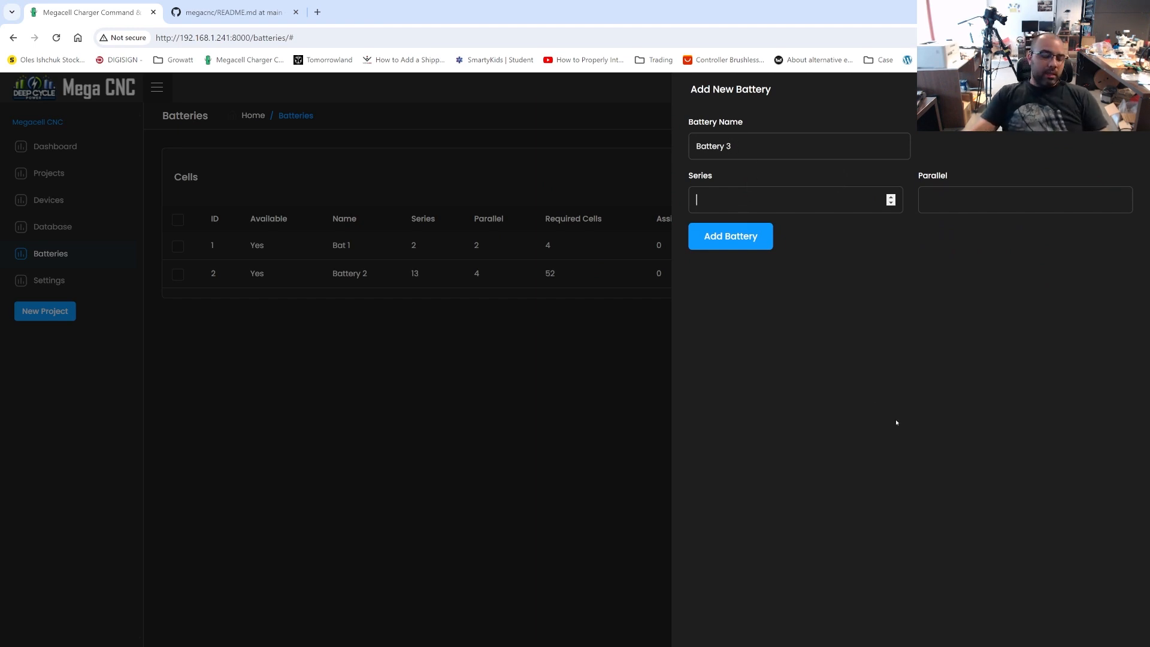
{"action": "type", "text": "8"}
{"action": "key", "text": "Tab"}
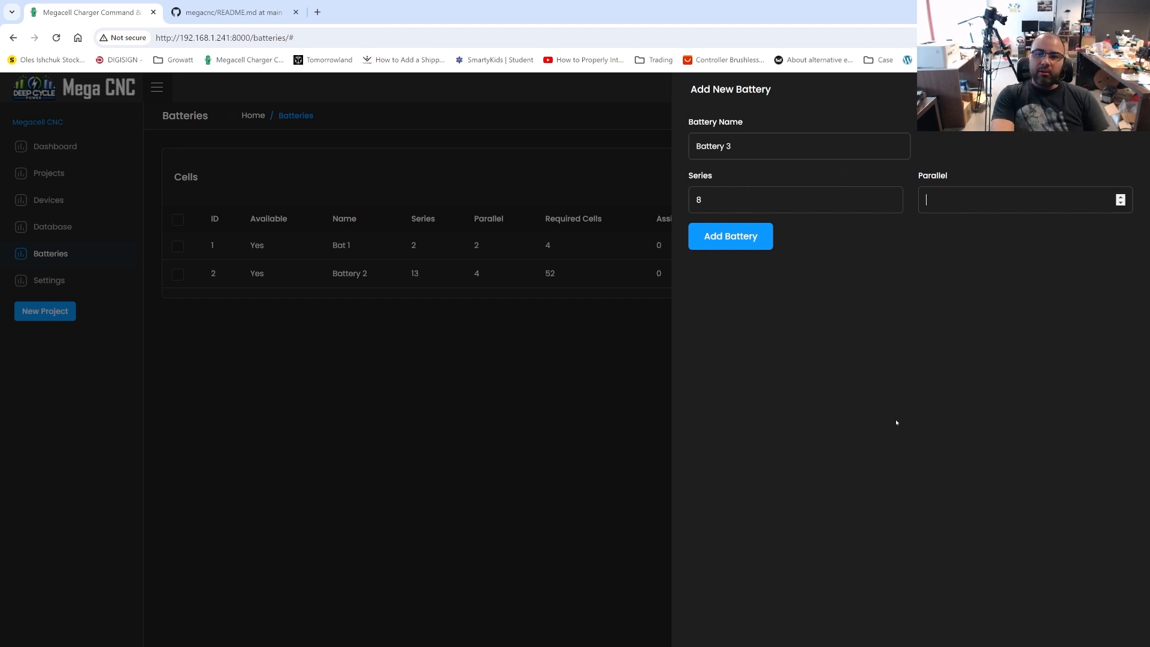
{"action": "type", "text": "2"}
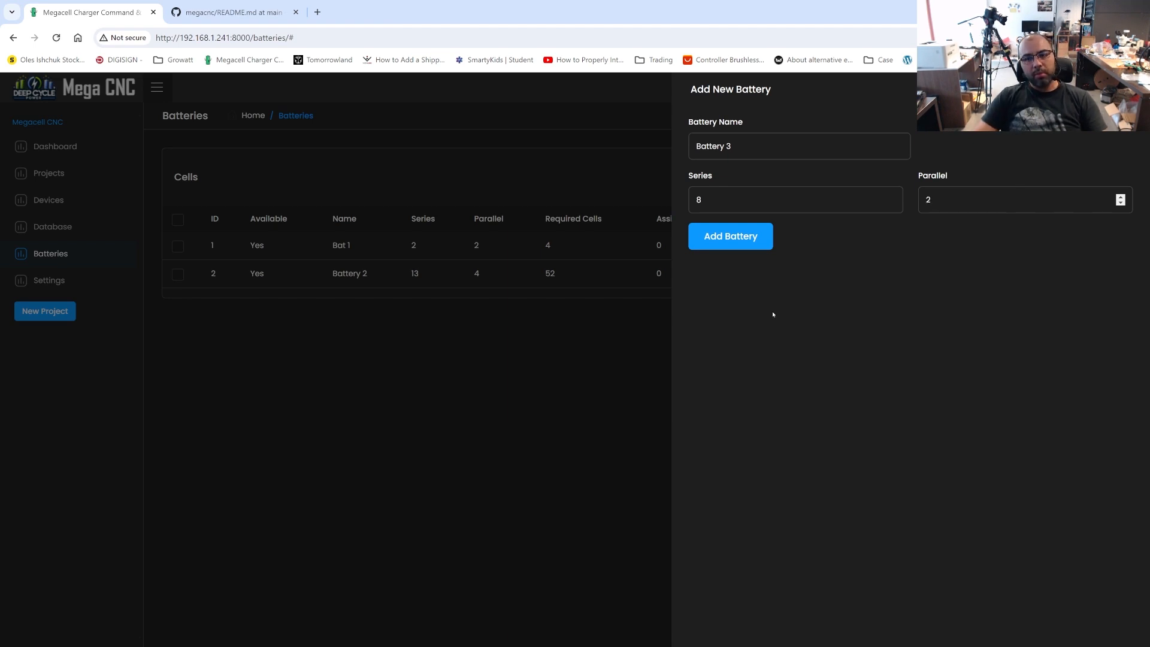
{"action": "key", "text": "Return"}
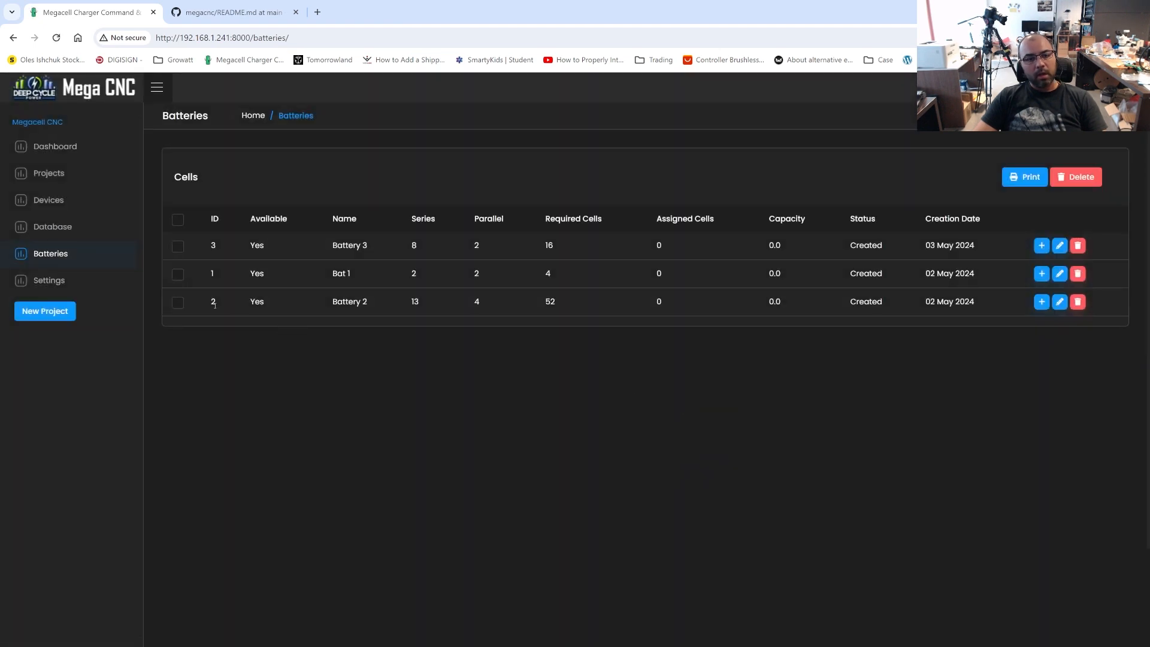
Review the battery list, expand Battery 3's details and examine its cell selection fields and battery pack layout
{"action": "left_click_drag", "start_coordinate": [232, 304], "coordinate": [341, 304]}
{"action": "left_click", "coordinate": [361, 276]}
{"action": "left_click_drag", "start_coordinate": [314, 247], "coordinate": [811, 254]}
{"action": "left_click", "coordinate": [464, 252]}
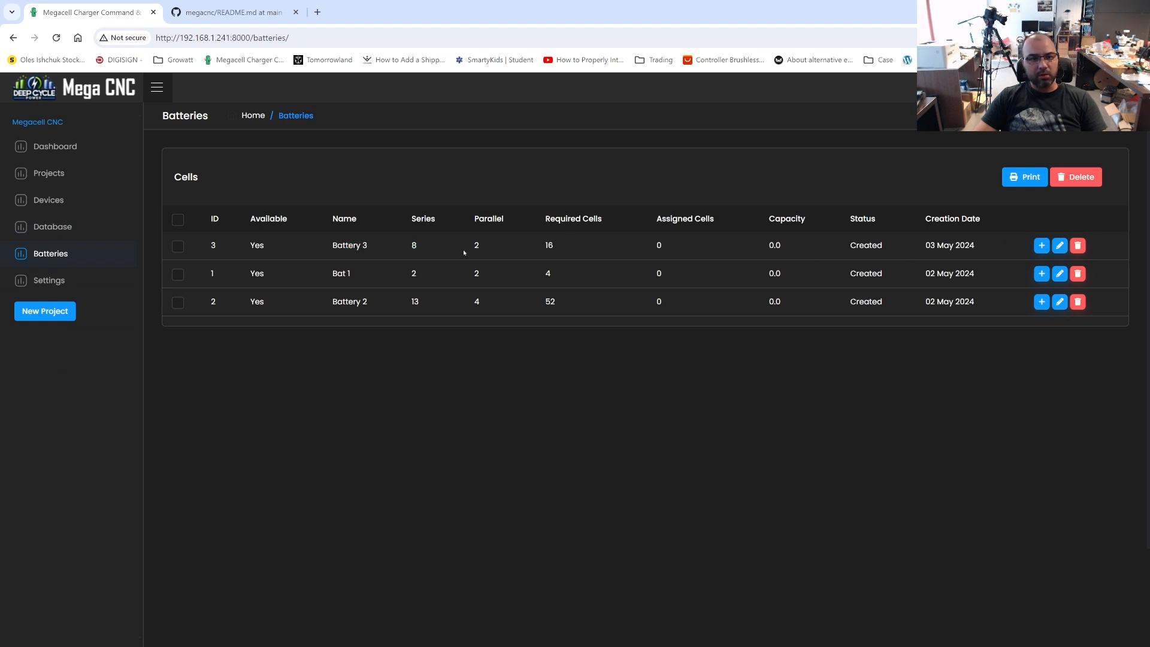
{"action": "left_click", "coordinate": [1040, 246]}
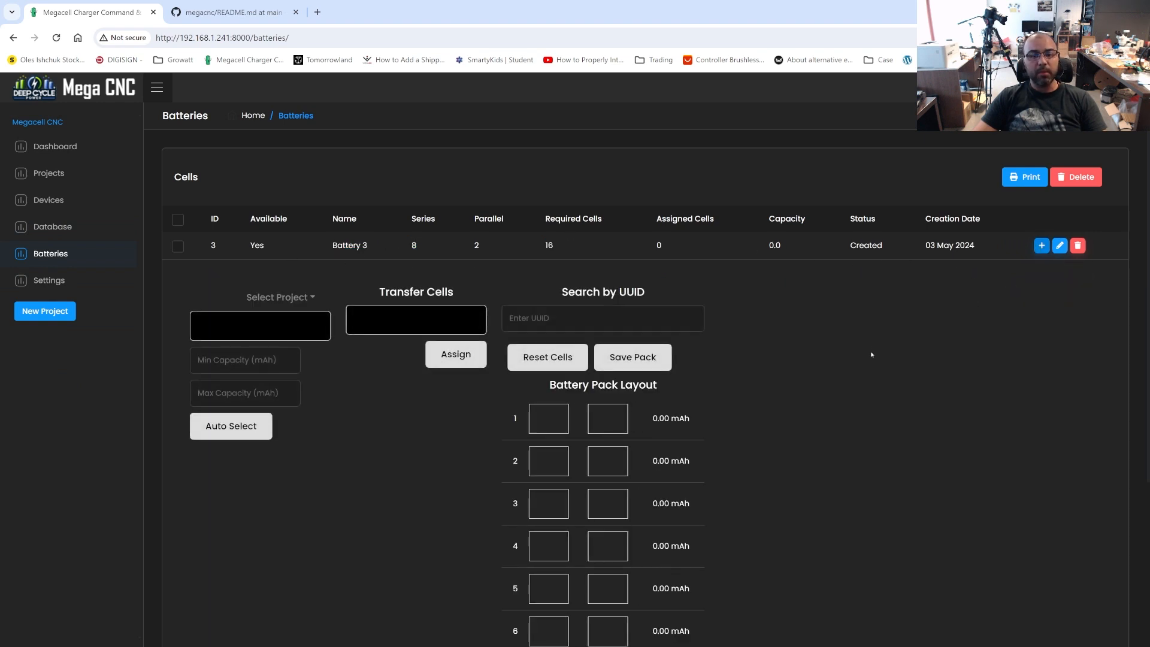
{"action": "scroll", "coordinate": [887, 380], "scroll_direction": "down", "scroll_amount": 3}
{"action": "scroll", "coordinate": [918, 440], "scroll_direction": "up", "scroll_amount": 3}
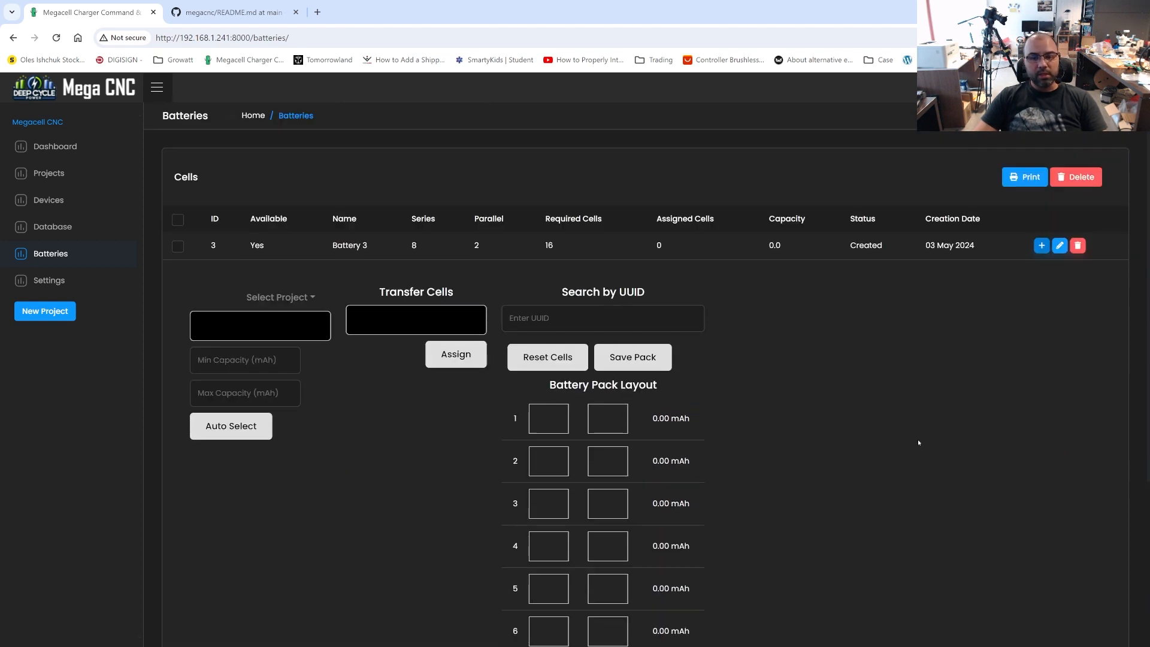
{"action": "scroll", "coordinate": [918, 440], "scroll_direction": "down", "scroll_amount": 1}
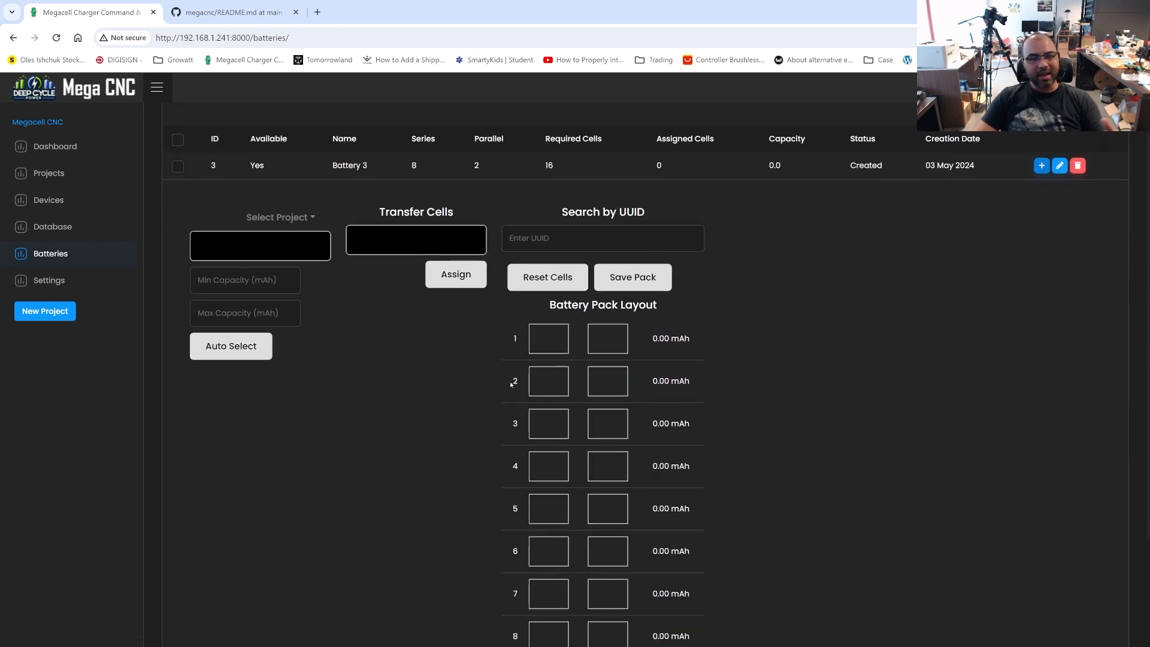
{"action": "scroll", "coordinate": [498, 349], "scroll_direction": "down", "scroll_amount": 3}
{"action": "scroll", "coordinate": [497, 350], "scroll_direction": "up", "scroll_amount": 1}
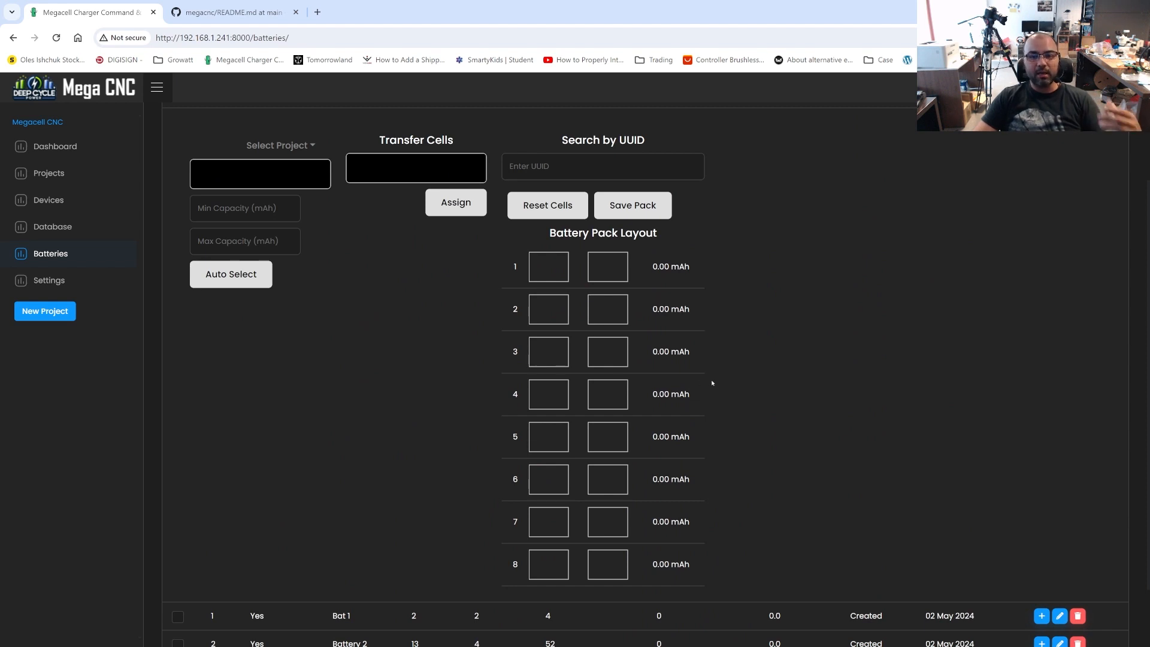
{"action": "scroll", "coordinate": [414, 345], "scroll_direction": "up", "scroll_amount": 1}
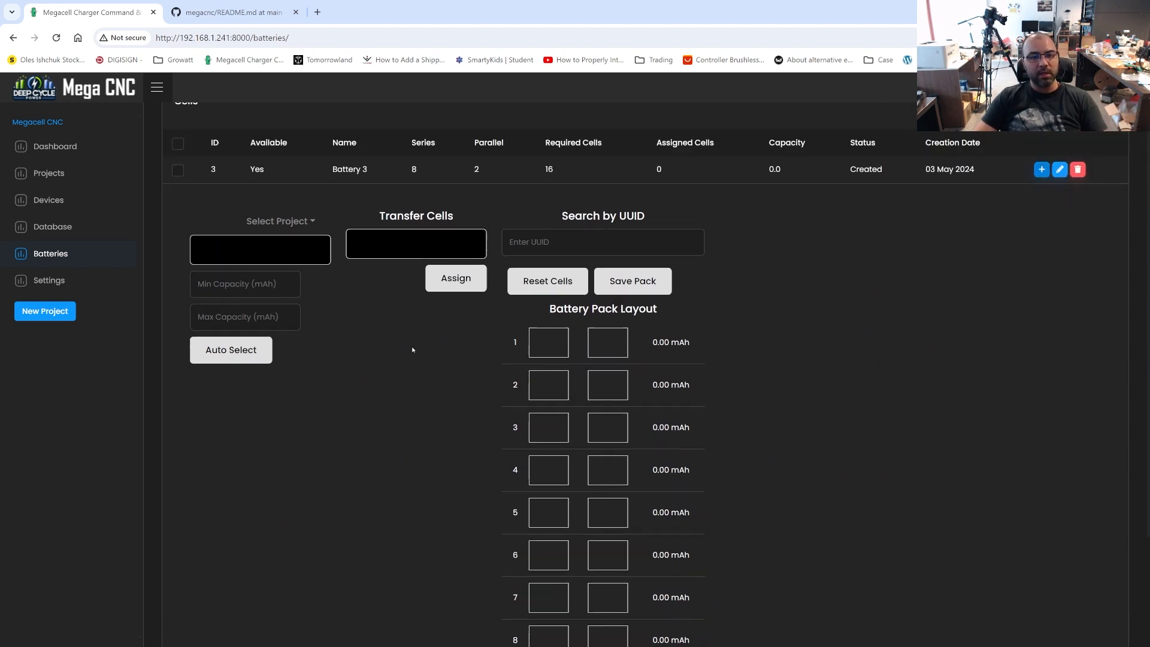
{"action": "scroll", "coordinate": [351, 347], "scroll_direction": "up", "scroll_amount": 1}
{"action": "scroll", "coordinate": [352, 352], "scroll_direction": "down", "scroll_amount": 2}
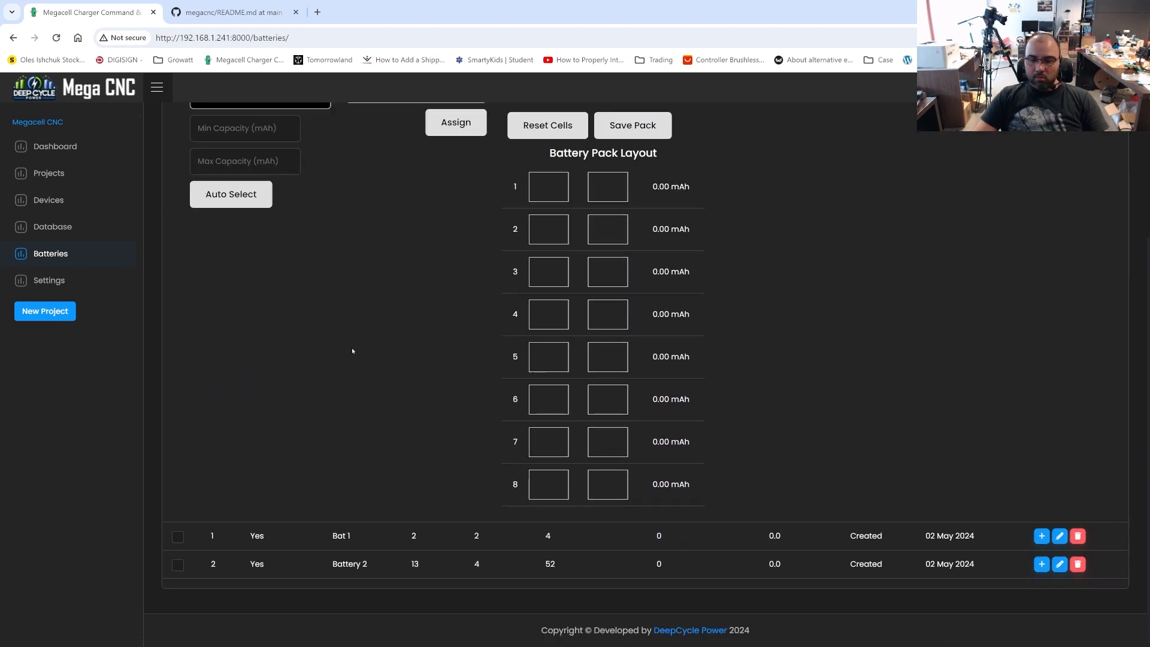
{"action": "scroll", "coordinate": [352, 352], "scroll_direction": "up", "scroll_amount": 1}
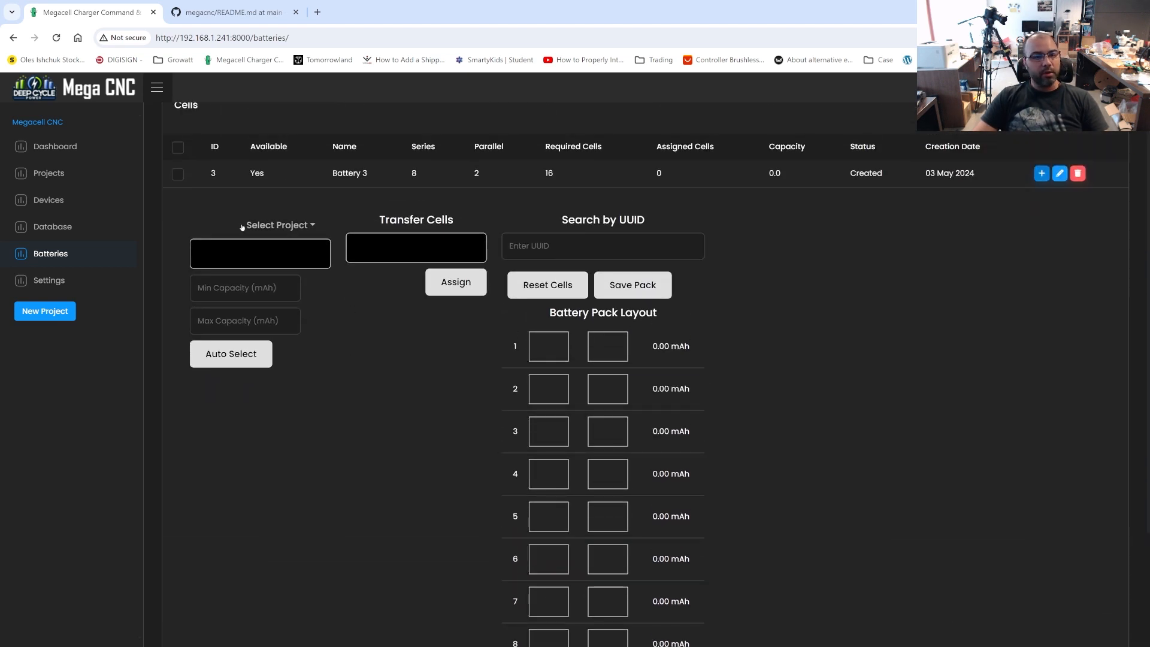
List the available cells of all projects in Battery 3's cell selection and look through them
{"action": "left_click", "coordinate": [281, 226]}
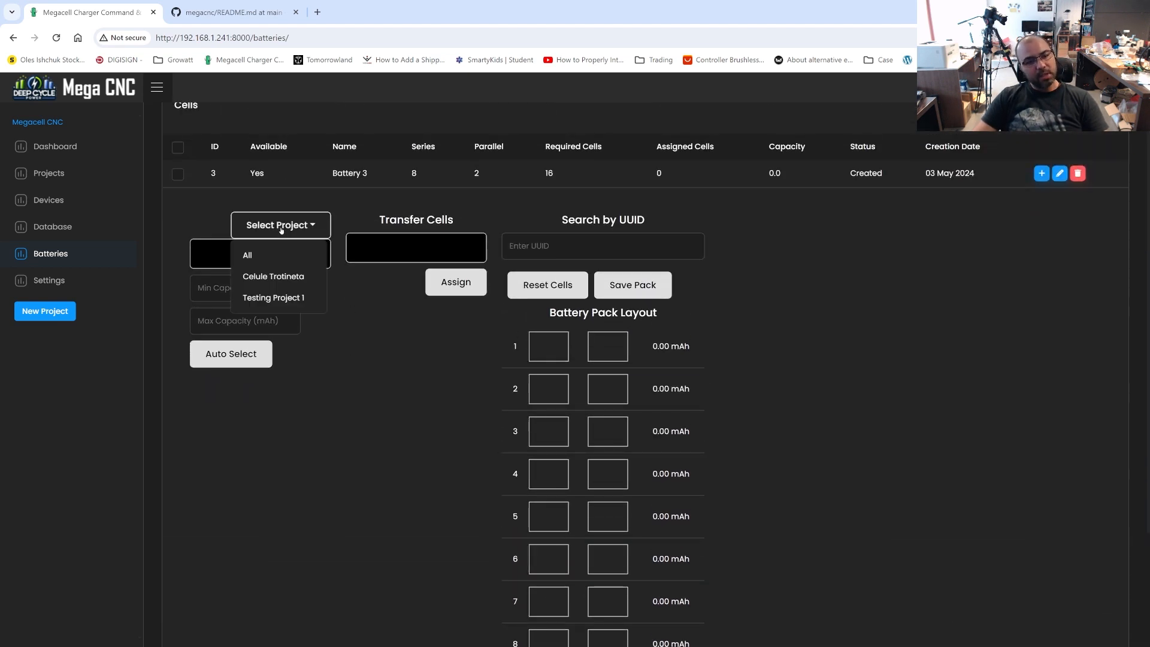
{"action": "left_click", "coordinate": [262, 252]}
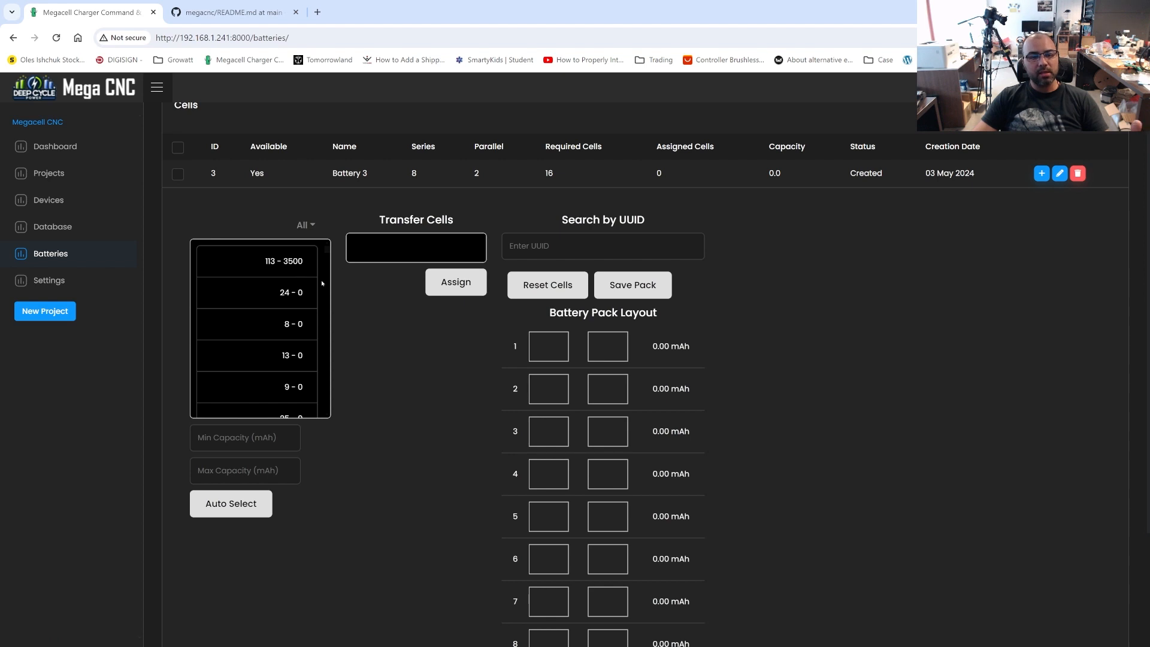
{"action": "left_click", "coordinate": [565, 245]}
{"action": "left_click", "coordinate": [451, 452]}
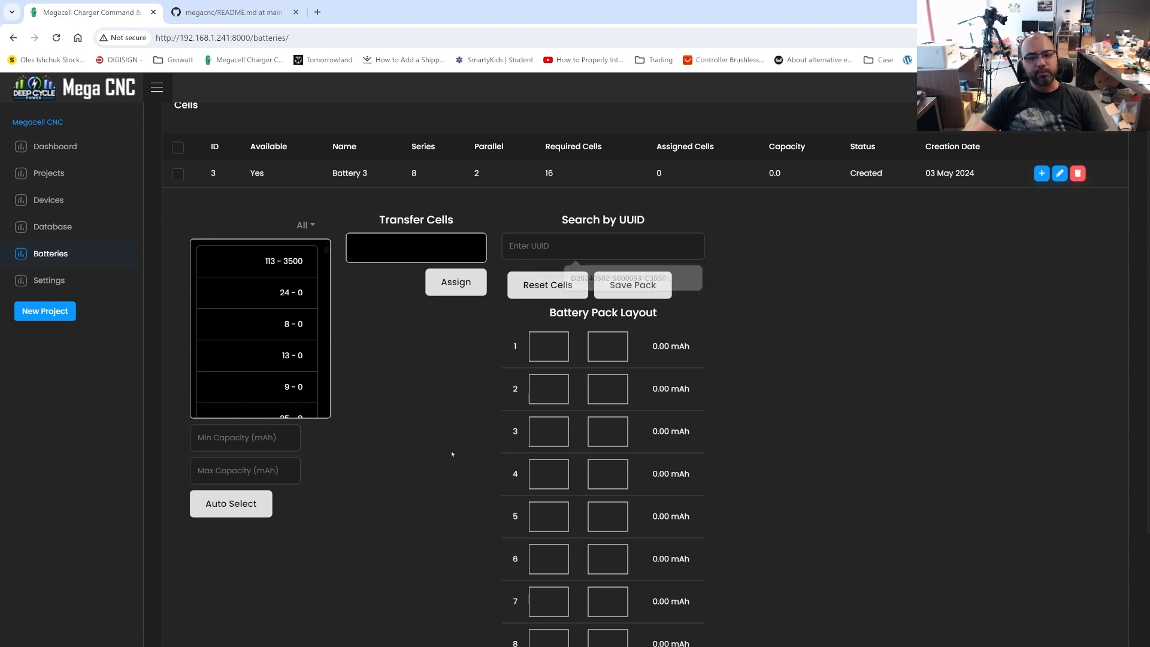
{"action": "left_click", "coordinate": [559, 239]}
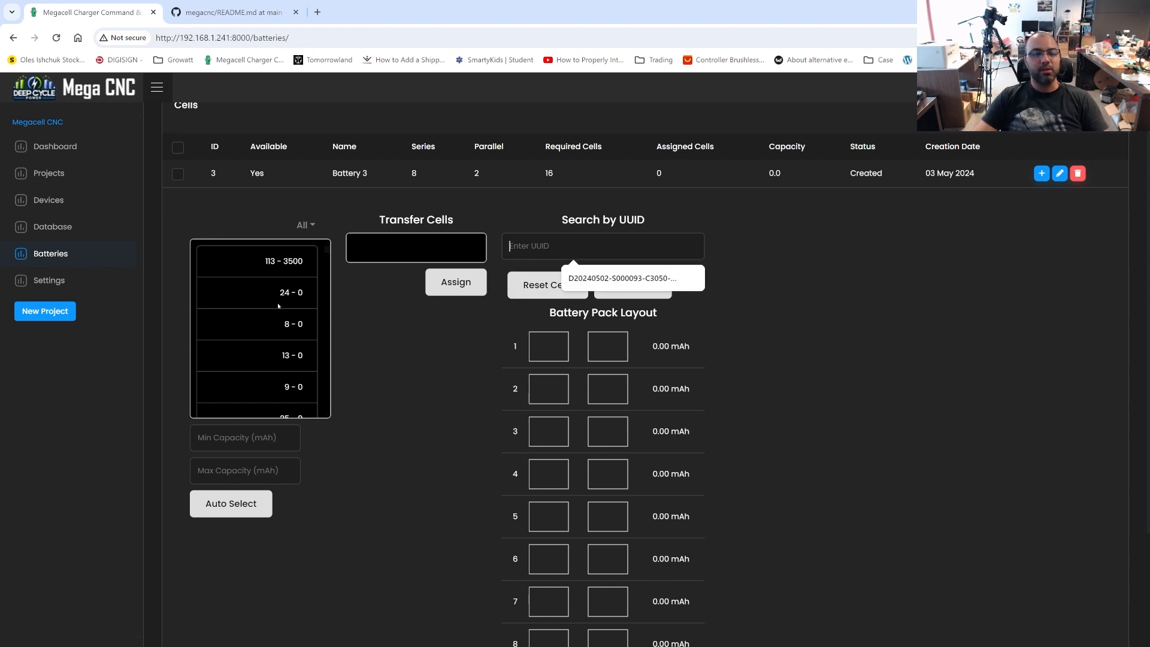
{"action": "scroll", "coordinate": [291, 276], "scroll_direction": "down", "scroll_amount": 5}
{"action": "scroll", "coordinate": [292, 287], "scroll_direction": "up", "scroll_amount": 6}
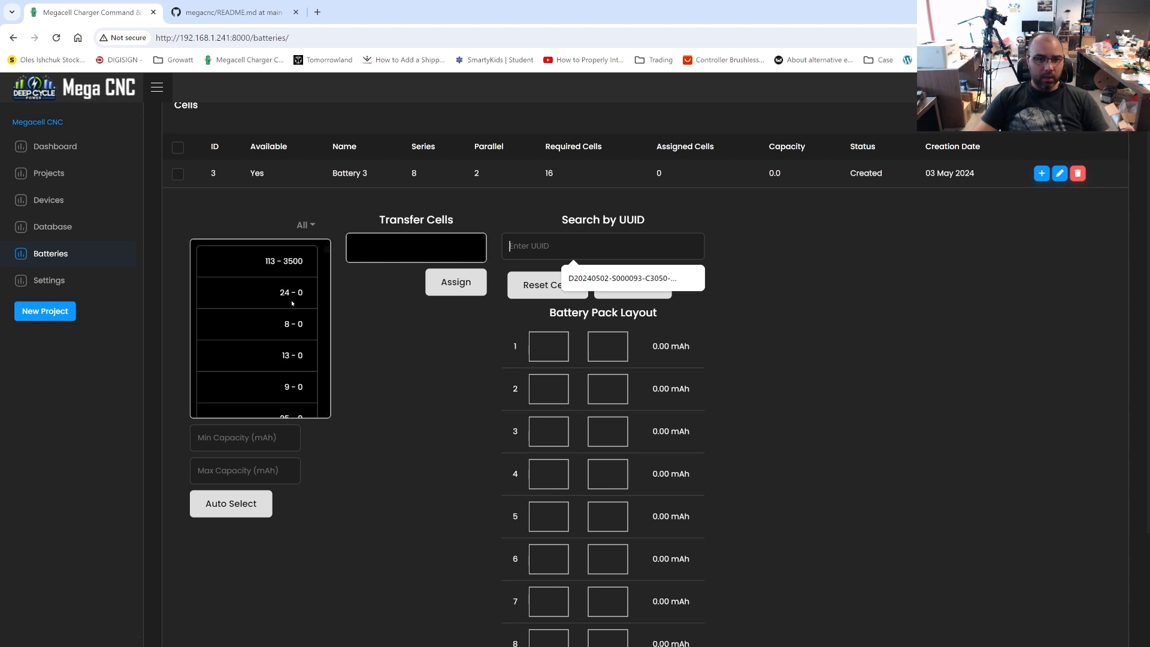
{"action": "left_click_drag", "start_coordinate": [266, 262], "coordinate": [320, 367]}
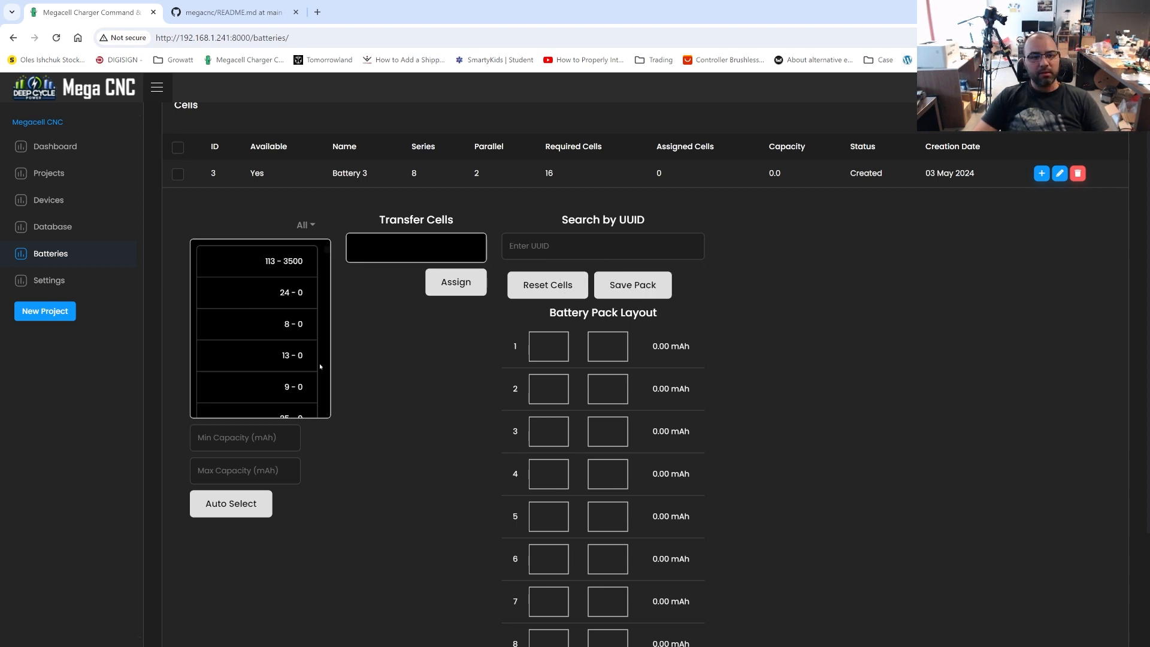
Search by UUID for D20240501-S000067-C3006-mAh to move that cell into Battery 3's transfer list
{"action": "left_click", "coordinate": [594, 244]}
{"action": "left_click", "coordinate": [783, 326]}
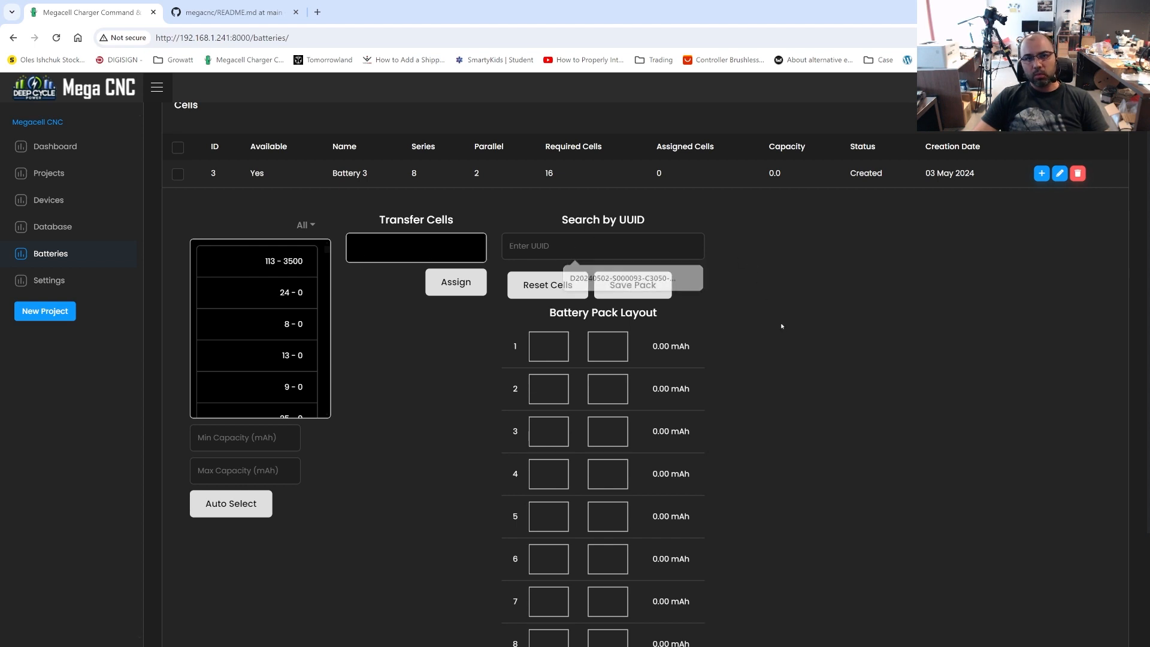
{"action": "left_click", "coordinate": [566, 248]}
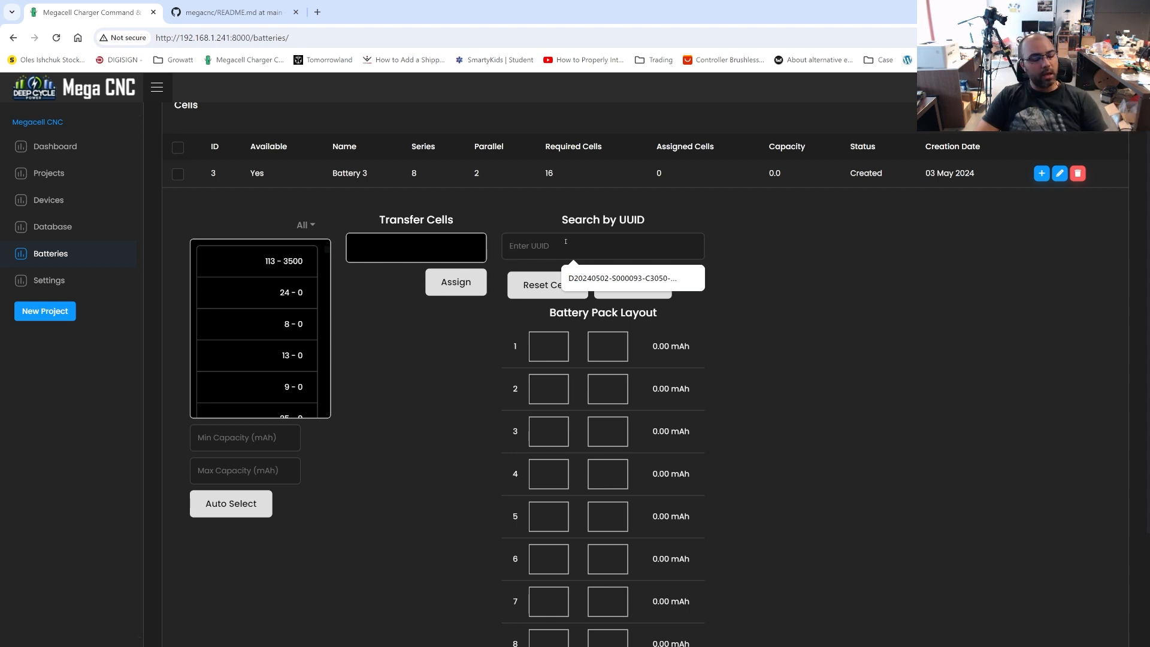
{"action": "scroll", "coordinate": [596, 411], "scroll_direction": "down", "scroll_amount": 3}
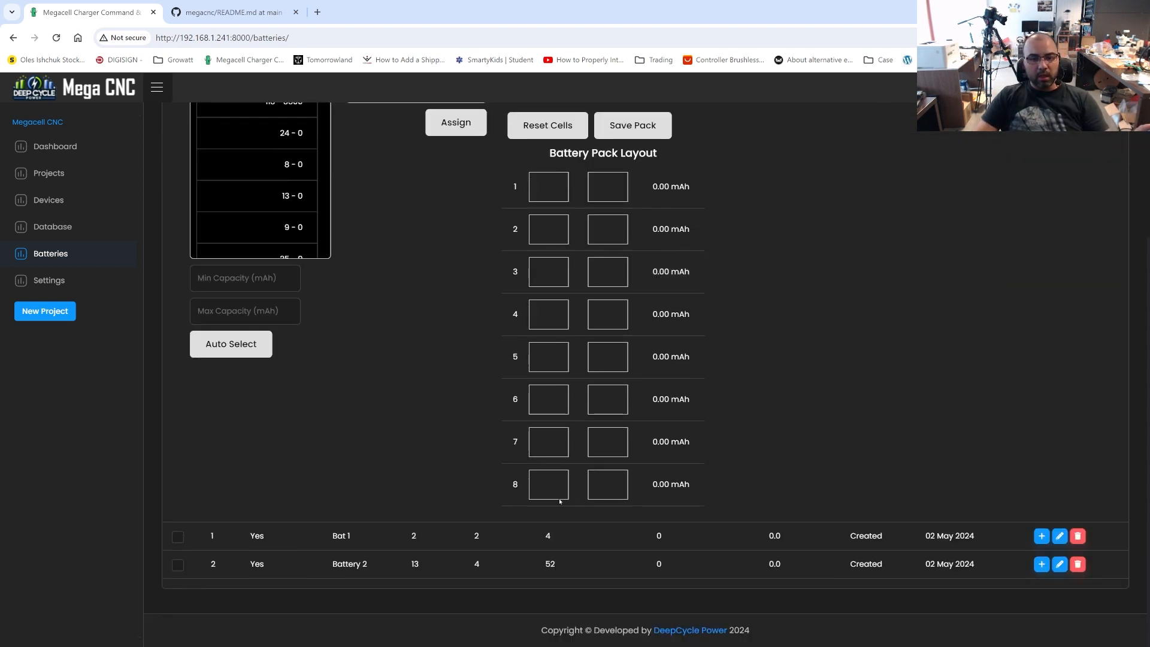
{"action": "scroll", "coordinate": [622, 449], "scroll_direction": "up", "scroll_amount": 2}
{"action": "scroll", "coordinate": [622, 448], "scroll_direction": "up", "scroll_amount": 1}
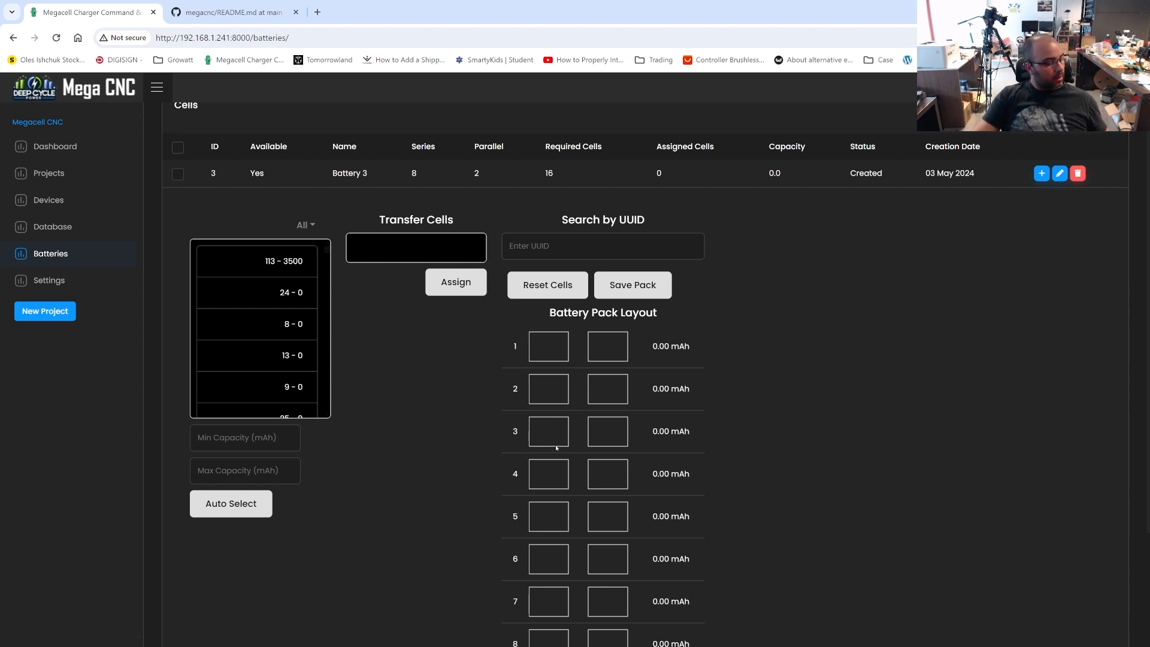
{"action": "type", "text": "D20240501-S000067-C3006-mAh"}
{"action": "key", "text": "Return"}
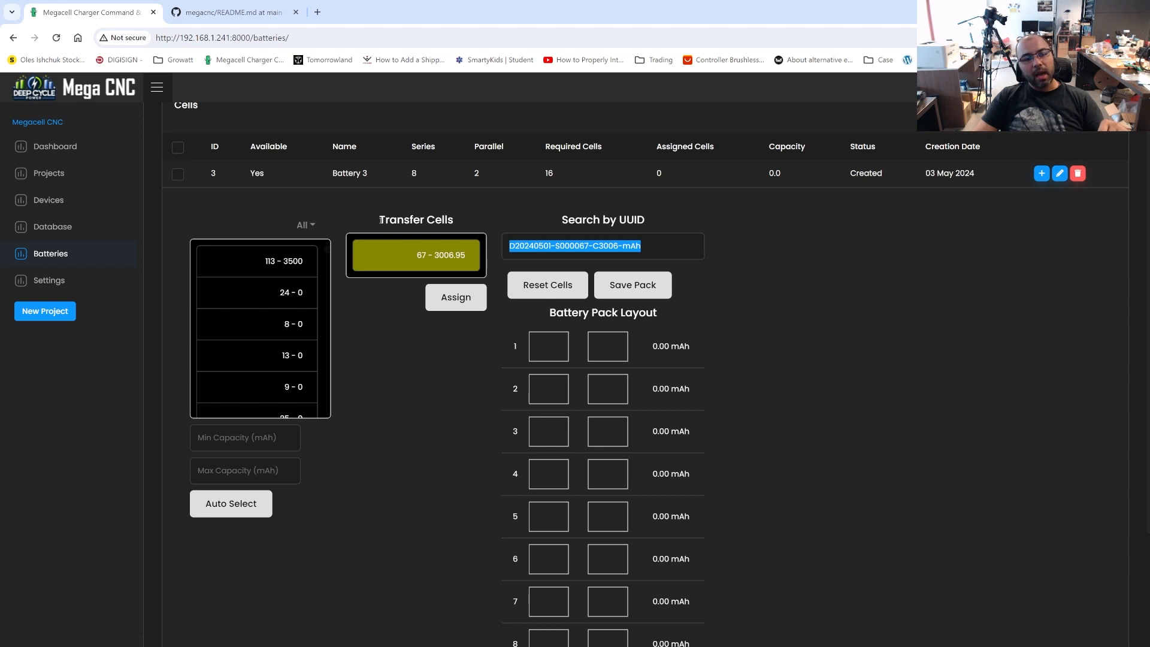
{"action": "mouse_move", "coordinate": [378, 221]}
{"action": "left_mouse_down"}
{"action": "mouse_move", "coordinate": [485, 222]}
{"action": "mouse_move", "coordinate": [362, 218]}
{"action": "left_mouse_up"}
{"action": "left_click", "coordinate": [475, 223]}
{"action": "left_click", "coordinate": [362, 218]}
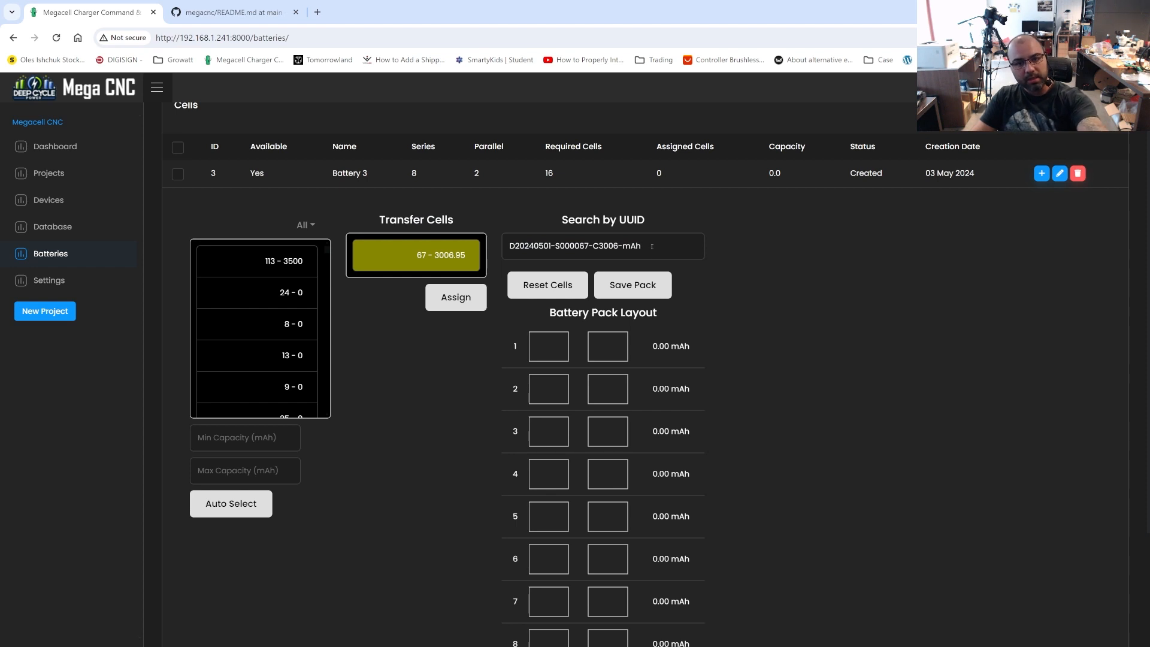
Add cells to the transfer list by UUID: D20240430-S000045-C2971-mAh, D20240501-S000094-C2998-mAh, D20240501-S000063-C3061-mAh and D20240501-S000056-C3006-mAh
{"action": "left_click_drag", "start_coordinate": [653, 246], "coordinate": [379, 241]}
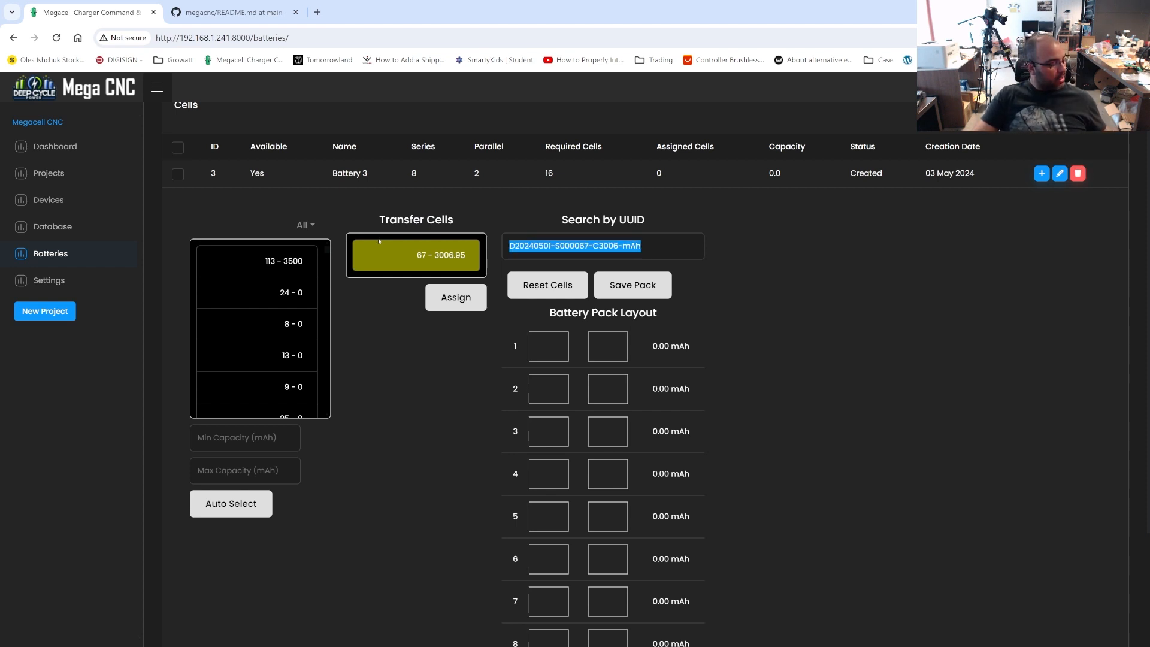
{"action": "type", "text": "D20240430-S000045-C2971-mAh"}
{"action": "key", "text": "Return"}
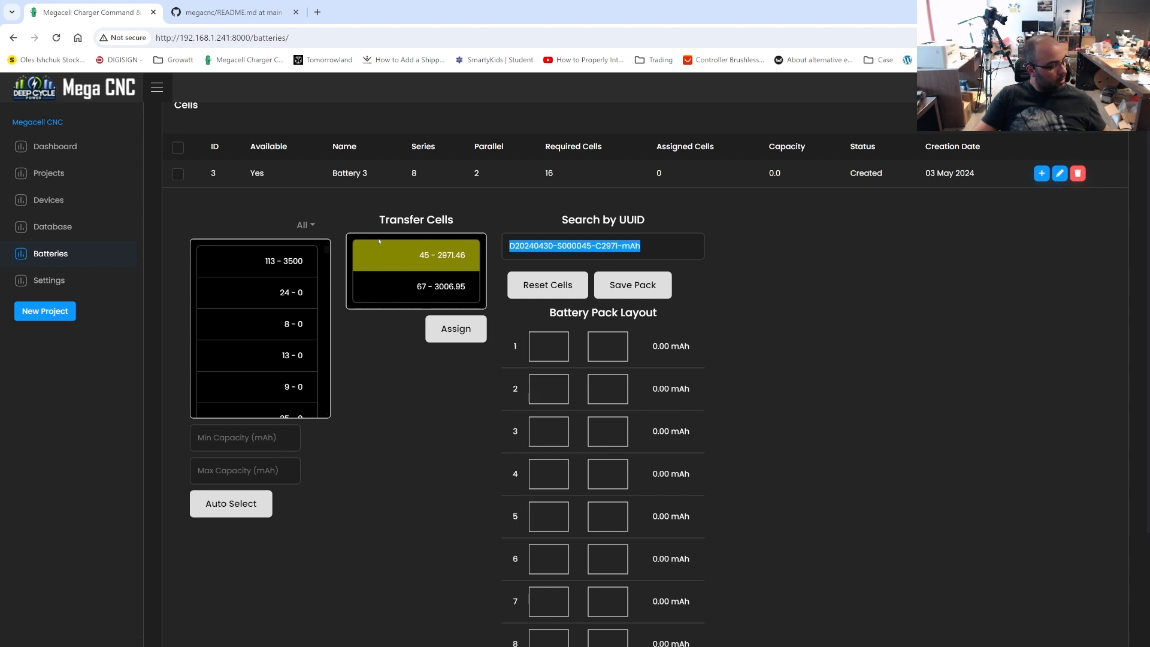
{"action": "type", "text": "D20240501-S000094-C2998-mAh"}
{"action": "key", "text": "Return"}
{"action": "type", "text": "D20240501-S000063-C3061-mAh"}
{"action": "key", "text": "Return"}
{"action": "type", "text": "D20240501-S000056-C3006-mAh"}
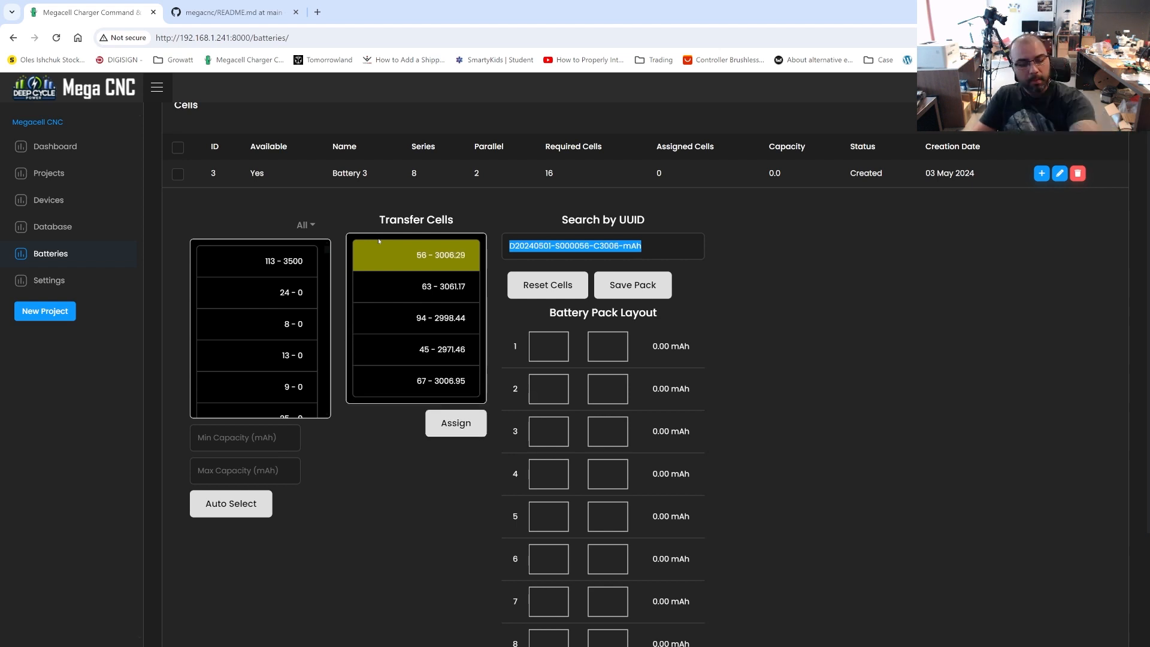
{"action": "type", "text": "D20240501-S000057-C2988-mAh"}
Add cells to the transfer list by UUID: D20240501-S000057-C2988-mAh and D20240502-S000091-C2996-mAh
{"action": "key", "text": "Return"}
{"action": "scroll", "coordinate": [406, 328], "scroll_direction": "down", "scroll_amount": 1}
{"action": "type", "text": "D20240501-S000091-C2996-mAh"}
{"action": "key", "text": "Return"}
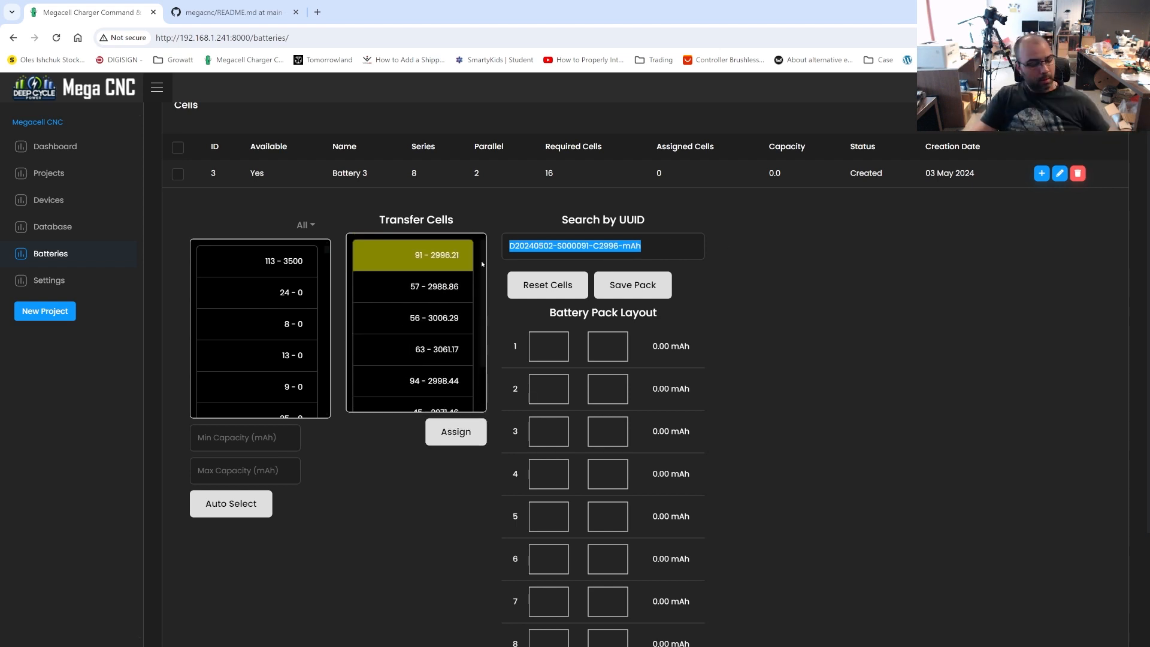
Add cells to the transfer list by UUID: D20240430-S000047-C2912-mAh, D20240502-S000112-C2985-mAh and D20240501-S000096-C3038-mAh
{"action": "type", "text": "D20240430-S000047-C2912-mAh"}
{"action": "key", "text": "Return"}
{"action": "type", "text": "D20240502-S000112-C2985-mAh"}
{"action": "key", "text": "Return"}
{"action": "type", "text": "D20240501-S000096-C3038-mAh"}
{"action": "key", "text": "Return"}
Enter UUIDs D20240502-S000109-C3023-mAh, D20240502-S000105-C2967-mAh, D20240501-S000050-C2985-mAh, those of cells 48, 73 and 41, and D20240501-S000083-C2996-mAh
{"action": "type", "text": "D20240502-S000109-C3023-mAh"}
{"action": "key", "text": "Return"}
{"action": "type", "text": "D20240502-S000105-C2967-mAh"}
{"action": "key", "text": "Return"}
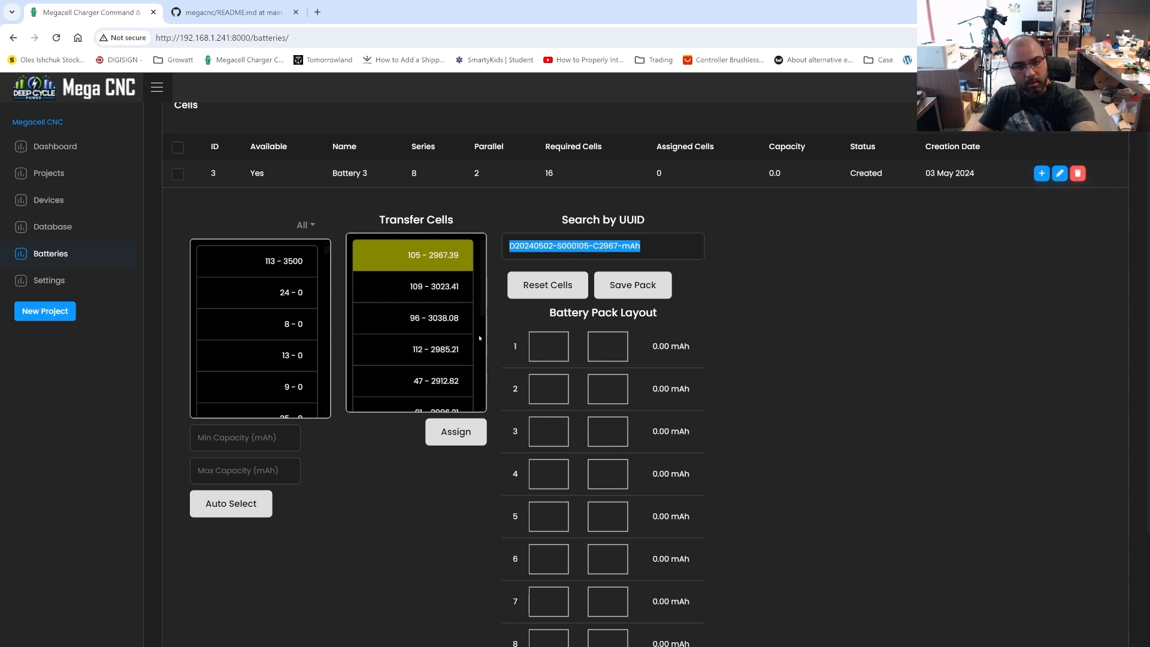
{"action": "type", "text": "D20240501-S000050-C2985-mAh"}
{"action": "key", "text": "Return"}
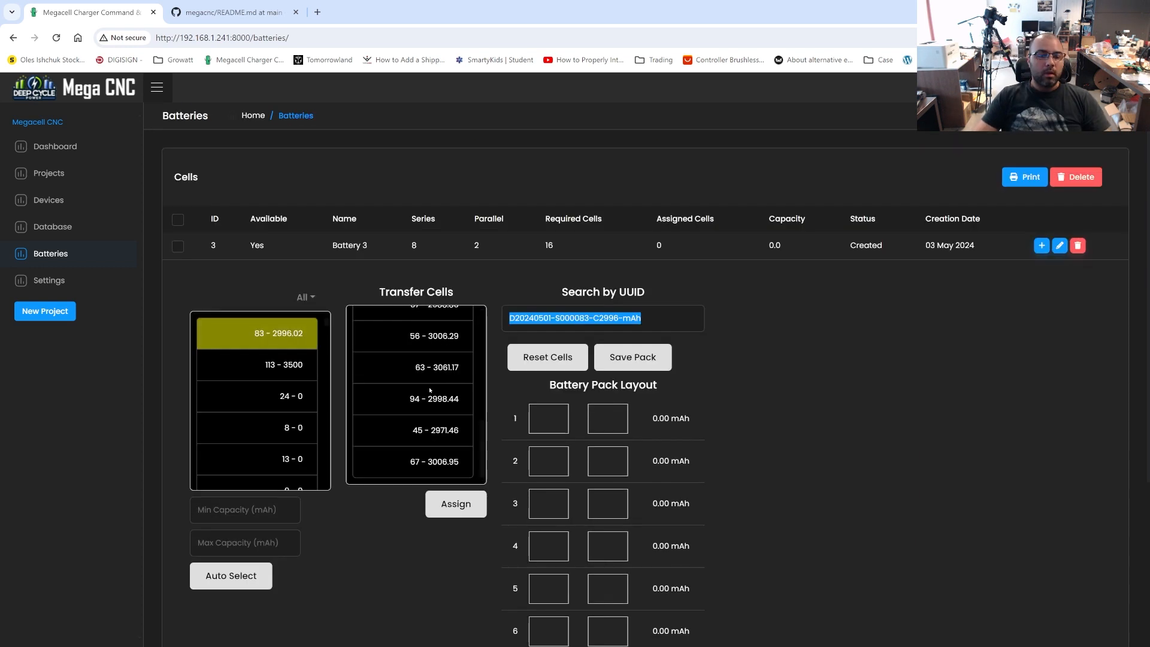
{"action": "scroll", "coordinate": [431, 391], "scroll_direction": "up", "scroll_amount": 6}
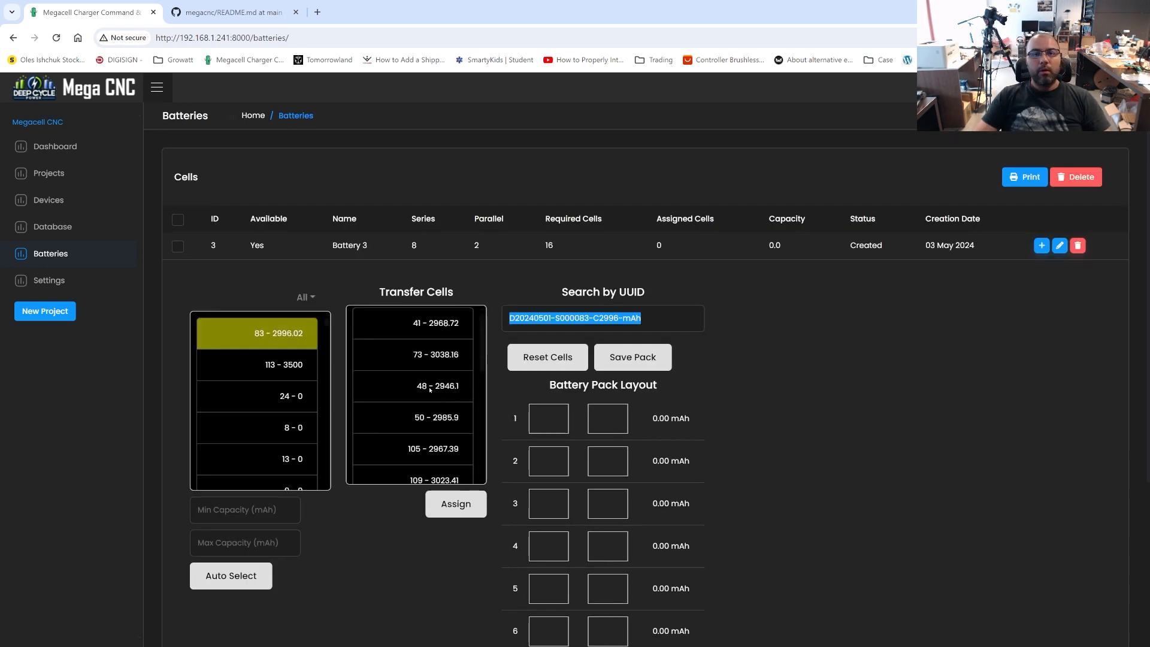
Review the cells gathered in Battery 3's transfer list down to its last entry
{"action": "left_click", "coordinate": [650, 319]}
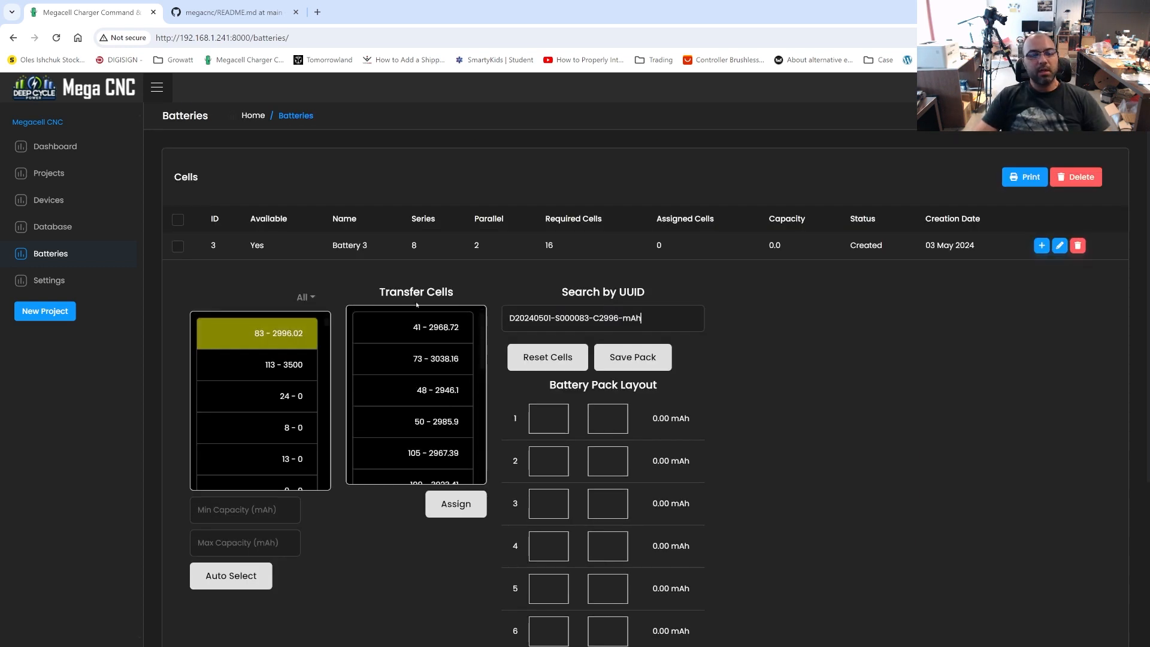
{"action": "left_click_drag", "start_coordinate": [385, 292], "coordinate": [492, 296]}
{"action": "left_click", "coordinate": [492, 298]}
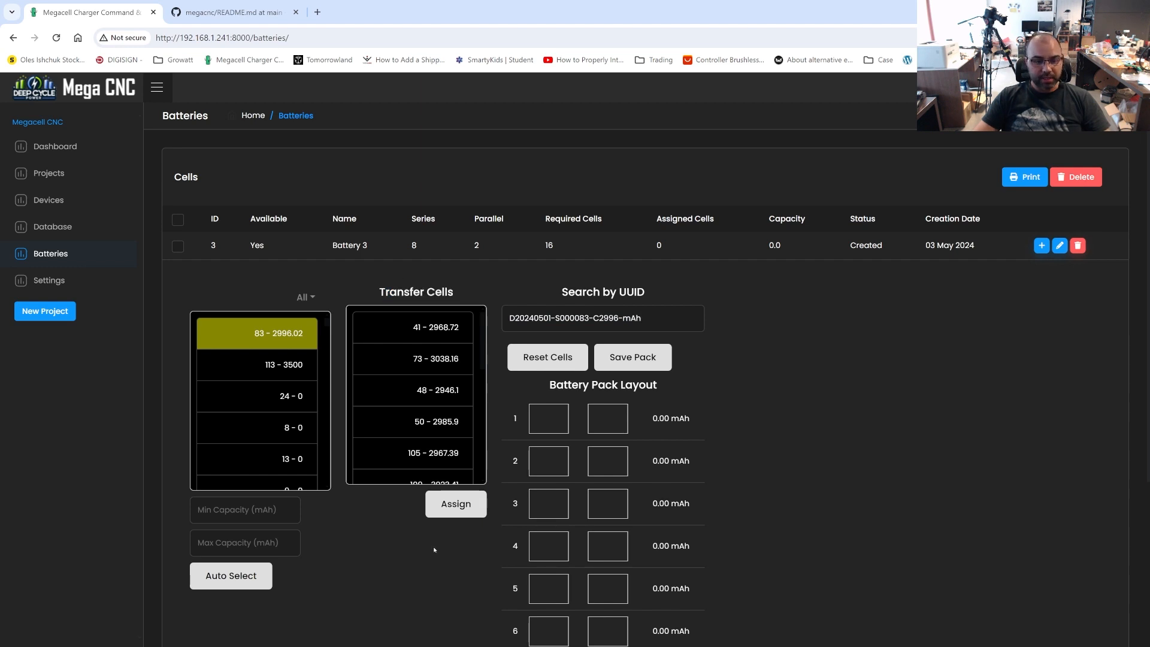
{"action": "scroll", "coordinate": [399, 409], "scroll_direction": "down", "scroll_amount": 5}
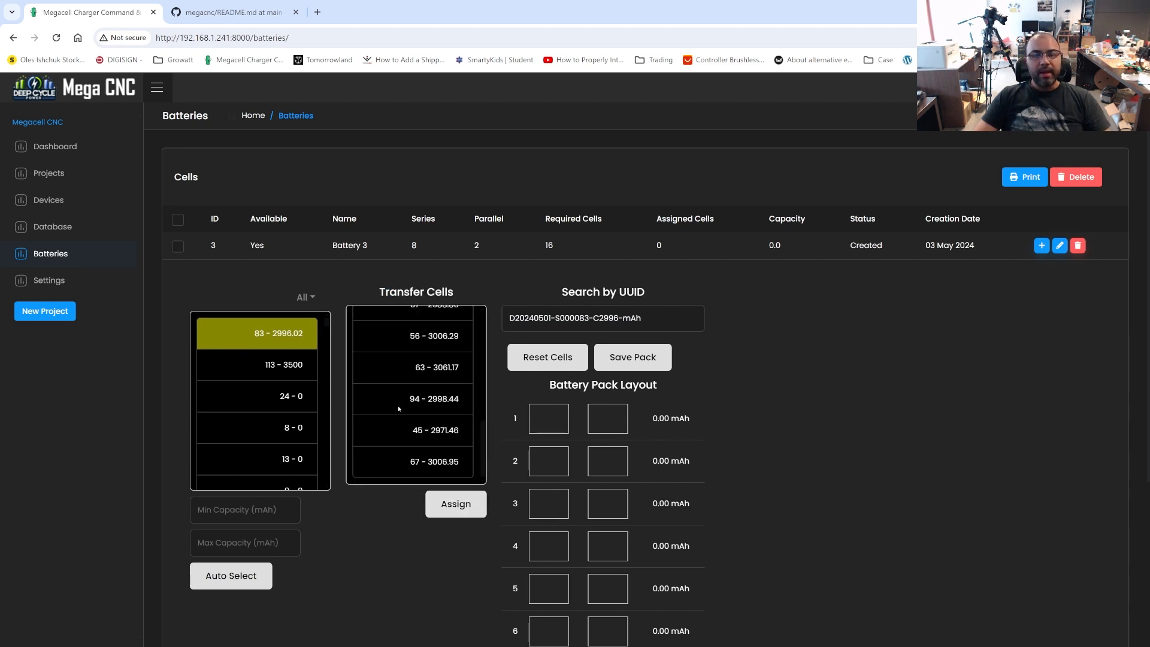
Assign the gathered cells from the transfer list to Battery 3's pack layout and look over the filled rows
{"action": "scroll", "coordinate": [467, 459], "scroll_direction": "up", "scroll_amount": 5}
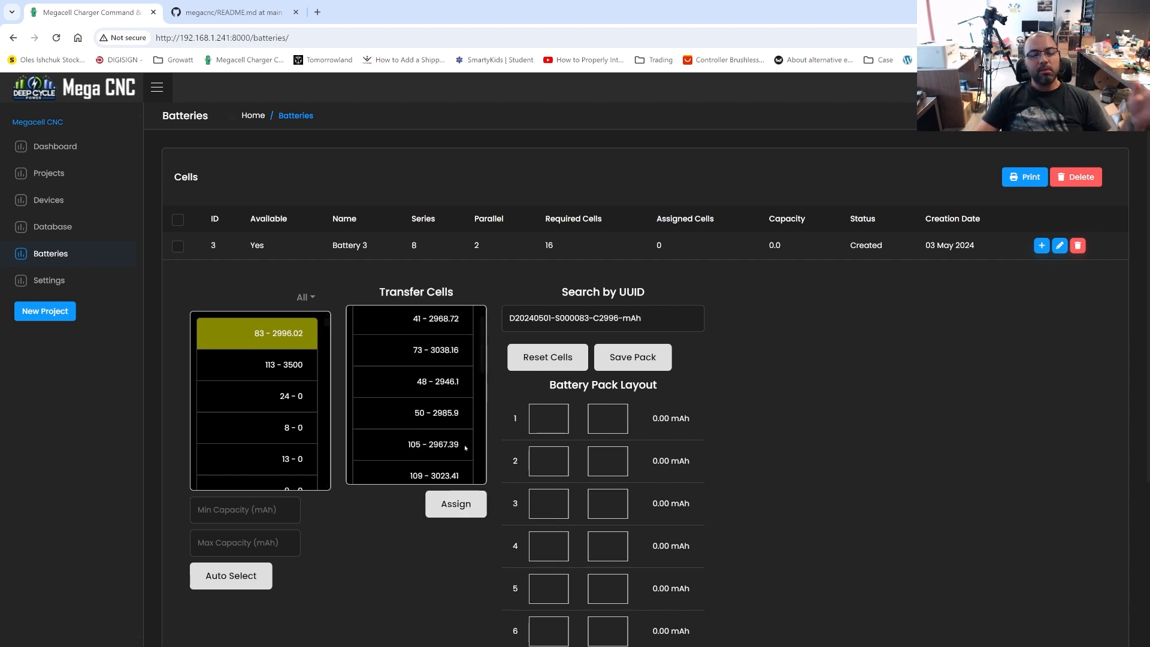
{"action": "left_click", "coordinate": [459, 508]}
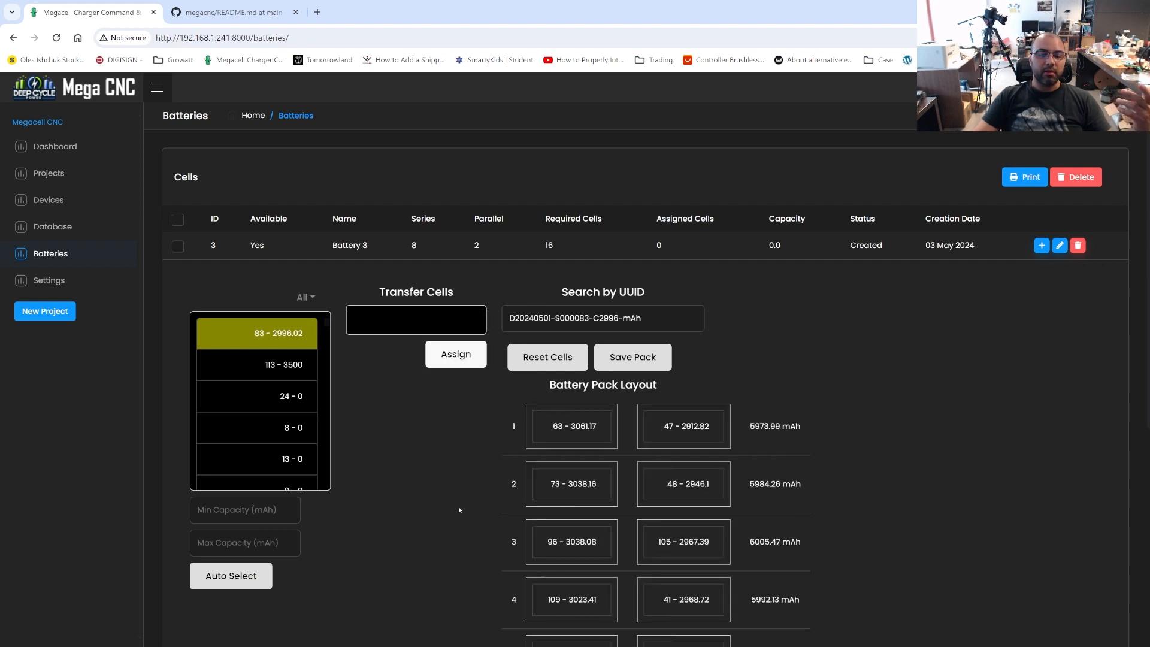
{"action": "scroll", "coordinate": [460, 510], "scroll_direction": "down", "scroll_amount": 6}
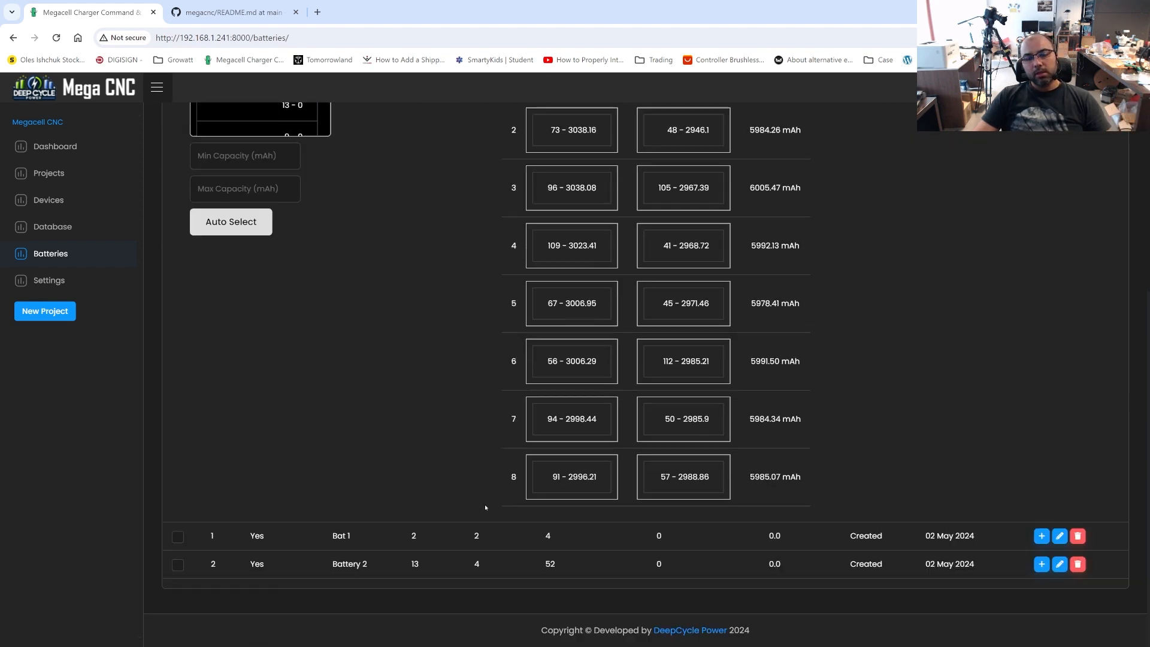
{"action": "scroll", "coordinate": [822, 493], "scroll_direction": "up", "scroll_amount": 5}
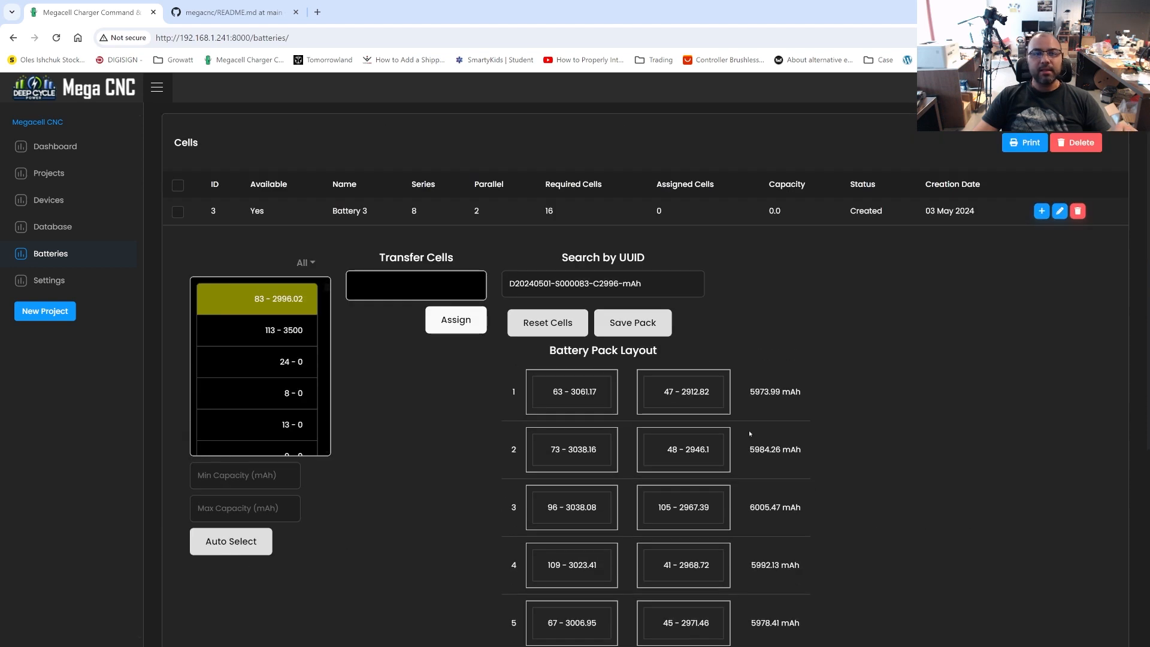
Compare the total capacities of the parallel rows in Battery 3's pack layout, particularly rows 1, 3, 5, 7 and 8
{"action": "scroll", "coordinate": [749, 431], "scroll_direction": "down", "scroll_amount": 1}
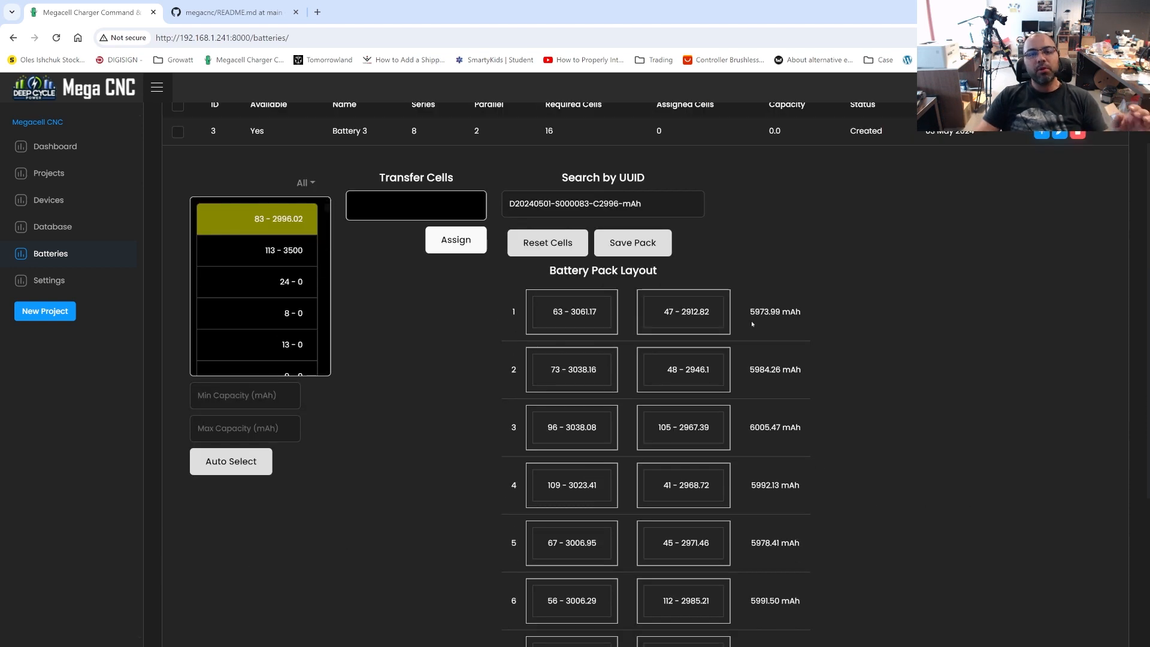
{"action": "scroll", "coordinate": [715, 468], "scroll_direction": "down", "scroll_amount": 3}
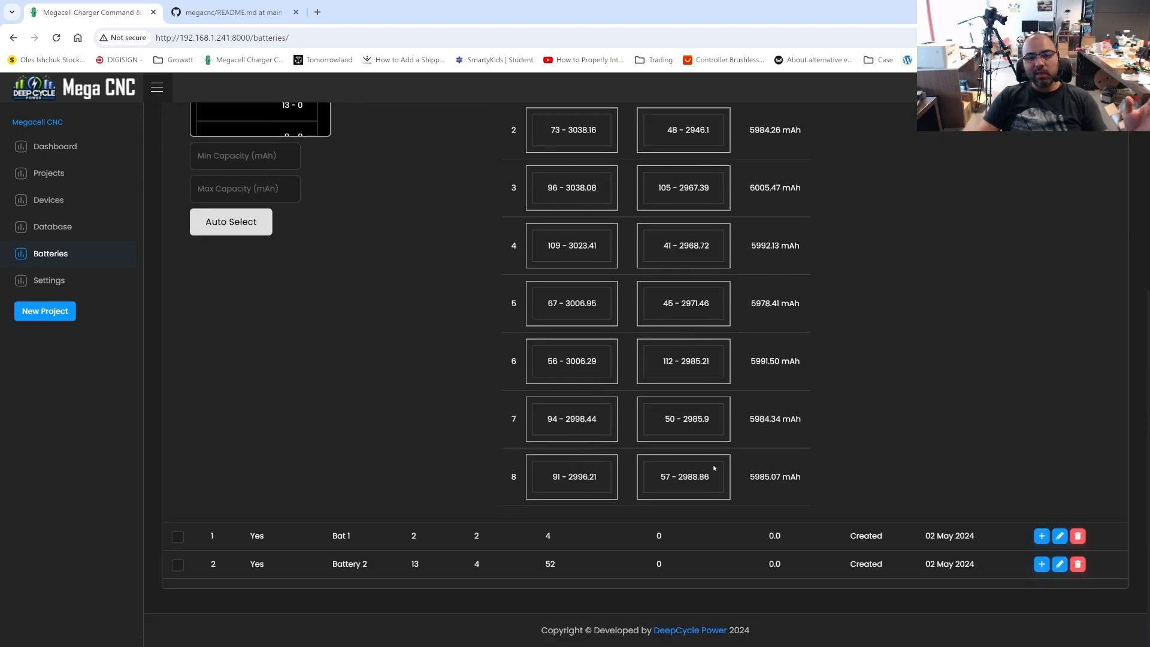
{"action": "triple_click", "coordinate": [779, 477]}
{"action": "scroll", "coordinate": [793, 379], "scroll_direction": "up", "scroll_amount": 1}
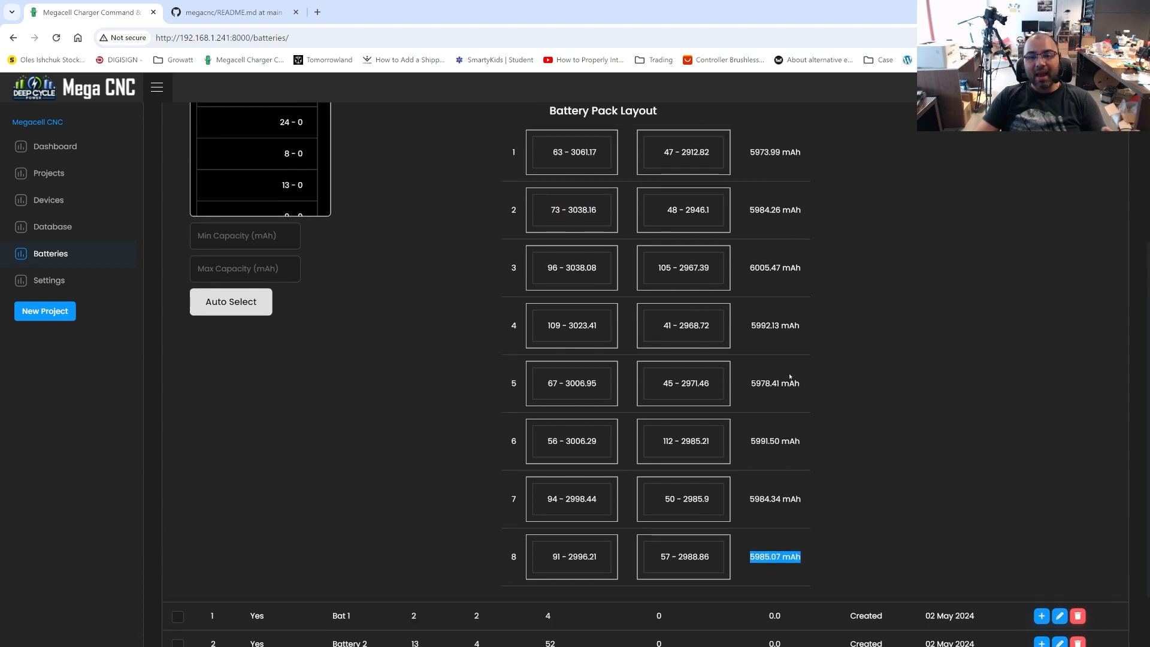
{"action": "scroll", "coordinate": [794, 379], "scroll_direction": "up", "scroll_amount": 1}
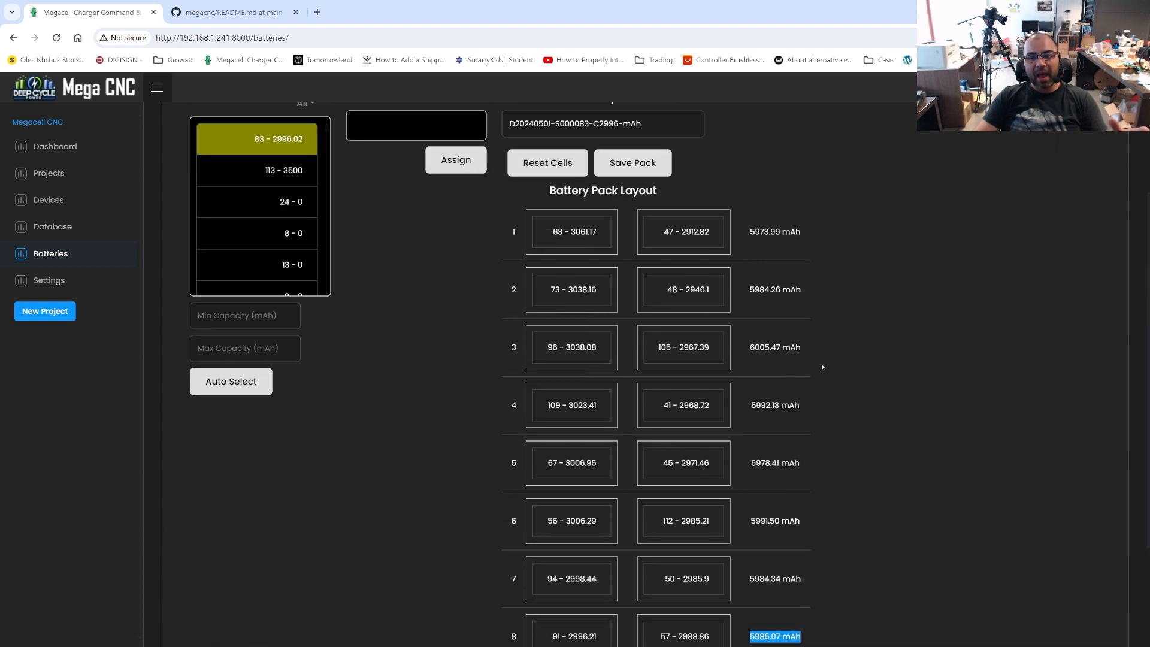
{"action": "triple_click", "coordinate": [773, 348]}
{"action": "scroll", "coordinate": [803, 354], "scroll_direction": "down", "scroll_amount": 2}
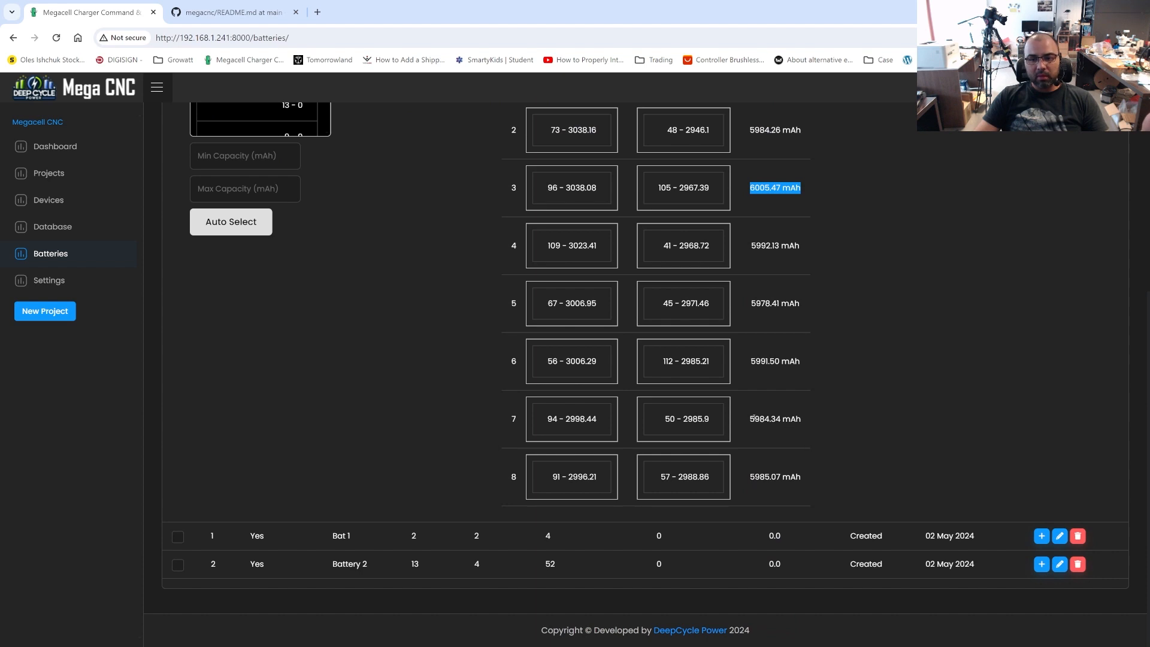
{"action": "left_click_drag", "start_coordinate": [755, 418], "coordinate": [816, 421]}
{"action": "left_click", "coordinate": [786, 470]}
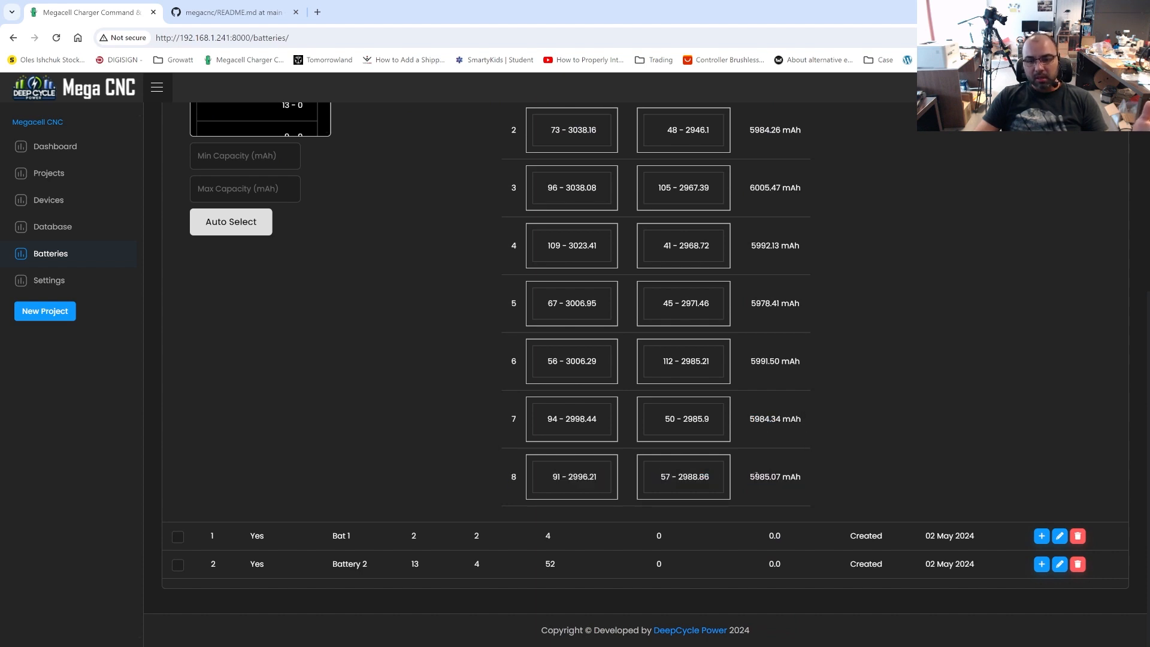
{"action": "left_click_drag", "start_coordinate": [756, 475], "coordinate": [818, 473]}
{"action": "scroll", "coordinate": [818, 473], "scroll_direction": "up", "scroll_amount": 2}
{"action": "left_click", "coordinate": [751, 350]}
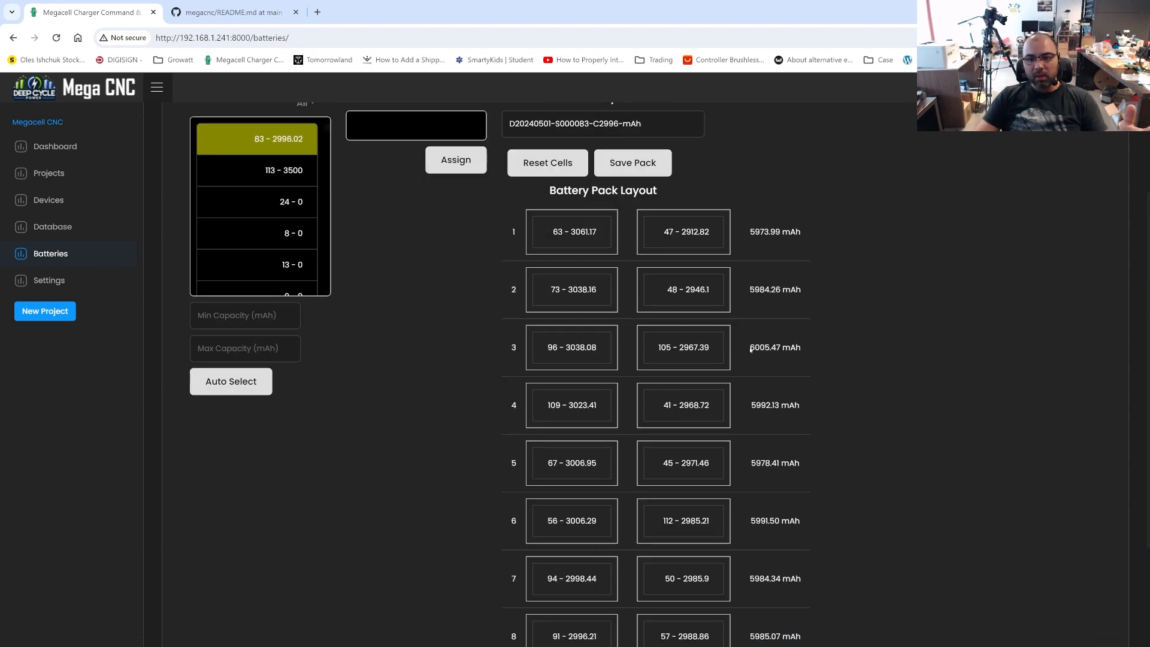
{"action": "left_click_drag", "start_coordinate": [751, 350], "coordinate": [796, 350]}
{"action": "scroll", "coordinate": [858, 421], "scroll_direction": "down", "scroll_amount": 2}
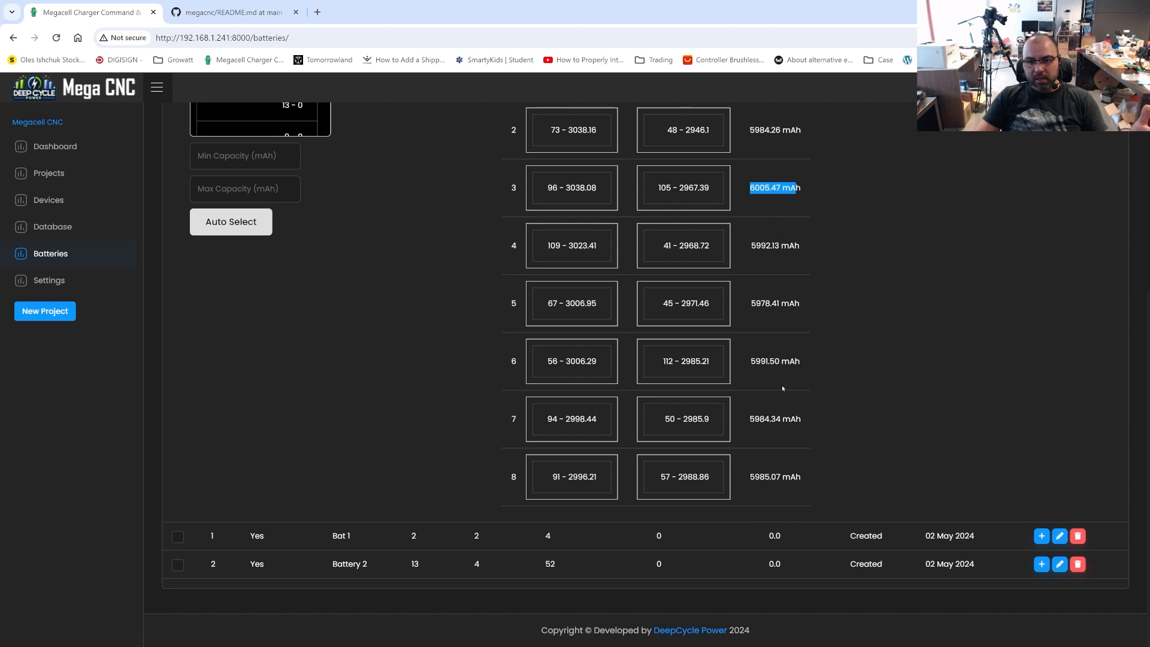
{"action": "left_click_drag", "start_coordinate": [753, 302], "coordinate": [804, 306]}
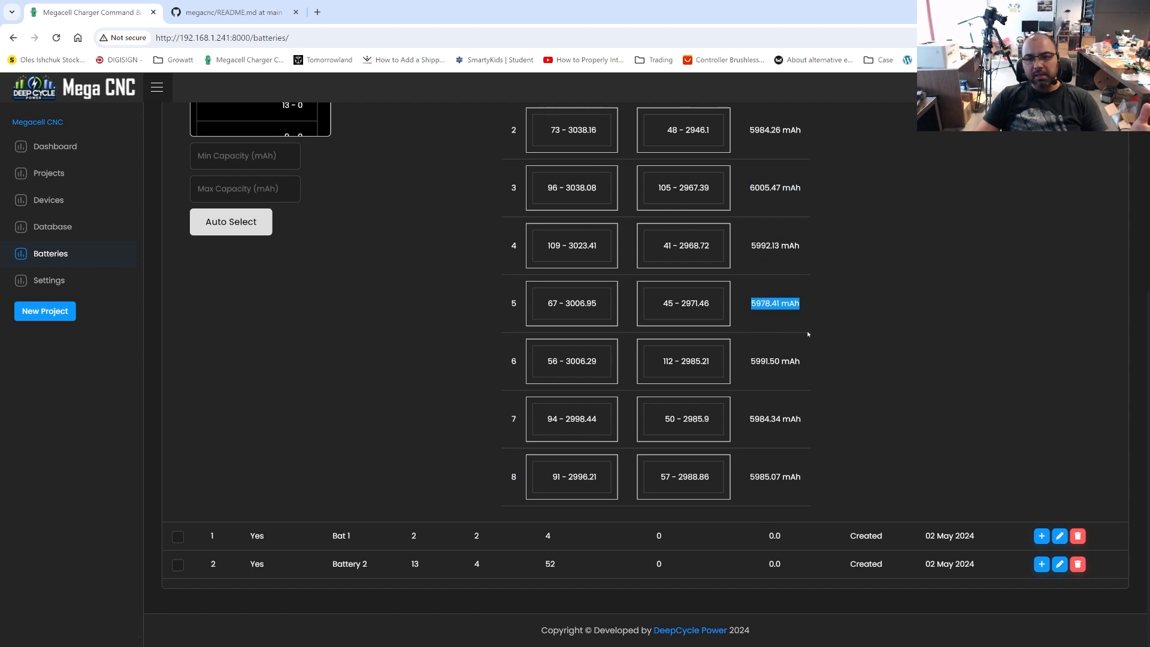
{"action": "scroll", "coordinate": [817, 314], "scroll_direction": "up", "scroll_amount": 1}
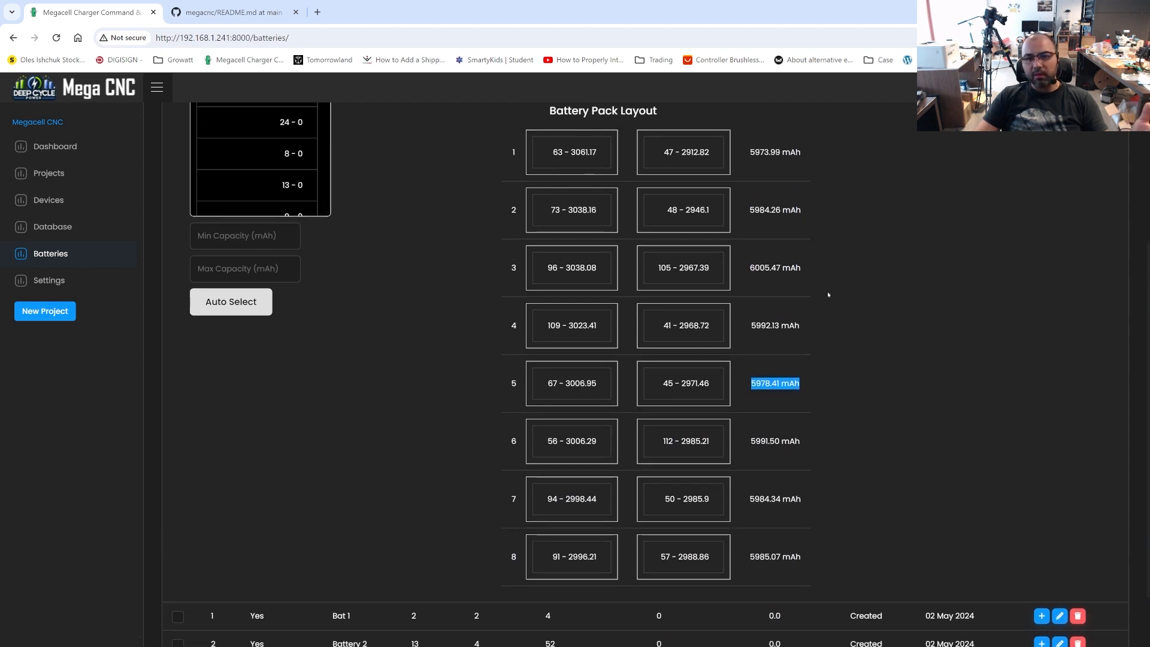
{"action": "left_click_drag", "start_coordinate": [753, 152], "coordinate": [785, 153]}
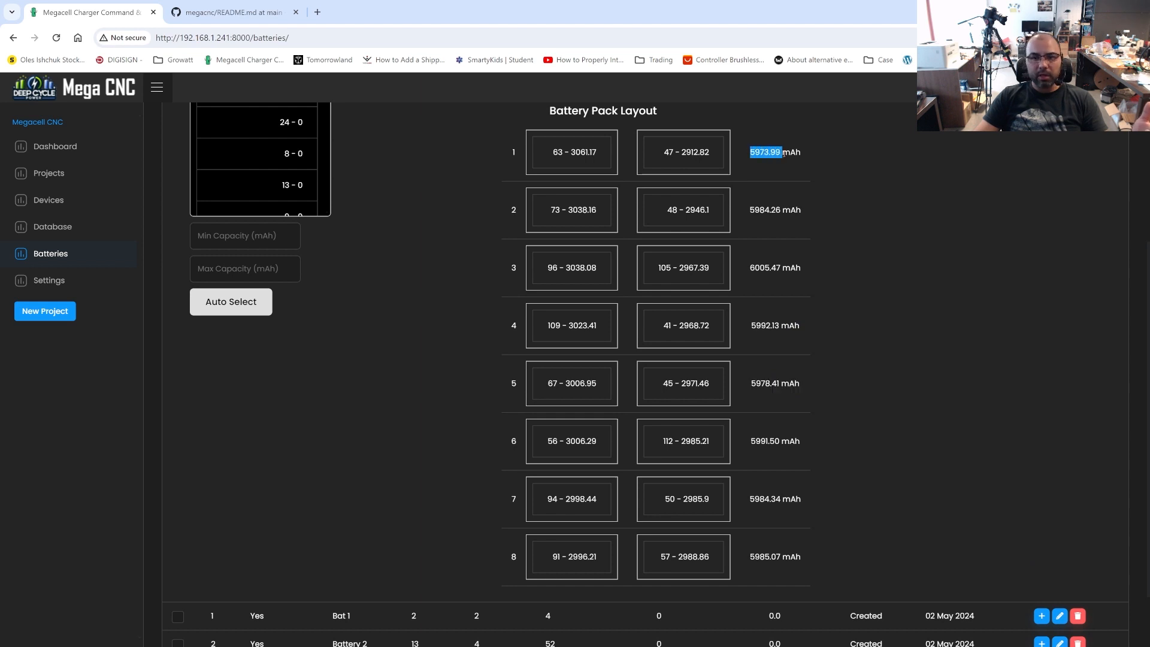
{"action": "left_click", "coordinate": [778, 168]}
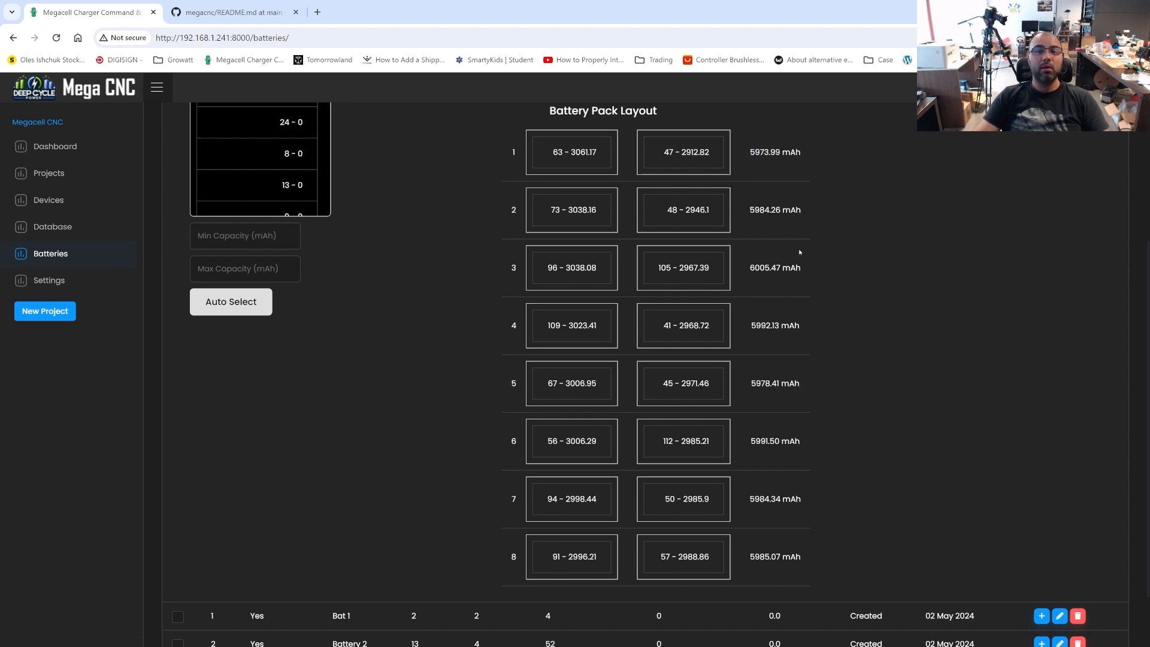
{"action": "scroll", "coordinate": [799, 264], "scroll_direction": "down", "scroll_amount": 1}
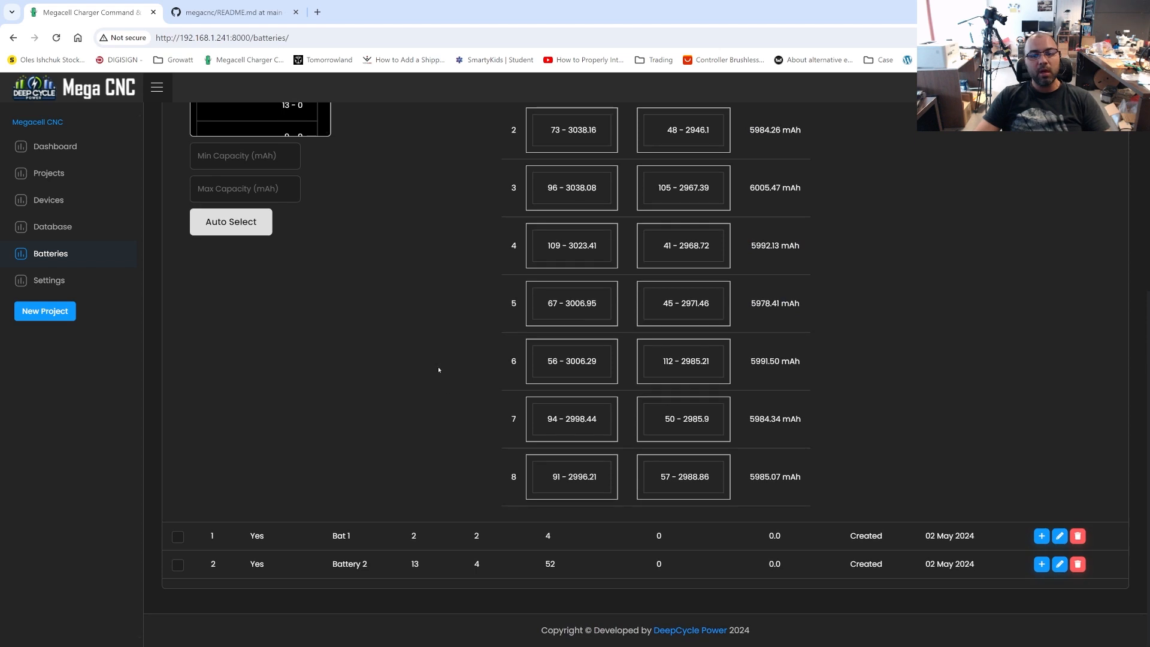
Clear the UUID search and locate cell D20240430-S000041-C2968-mAh in the pack layout
{"action": "scroll", "coordinate": [539, 347], "scroll_direction": "up", "scroll_amount": 4}
{"action": "left_click_drag", "start_coordinate": [652, 201], "coordinate": [443, 197]}
{"action": "key", "text": "BackSpace"}
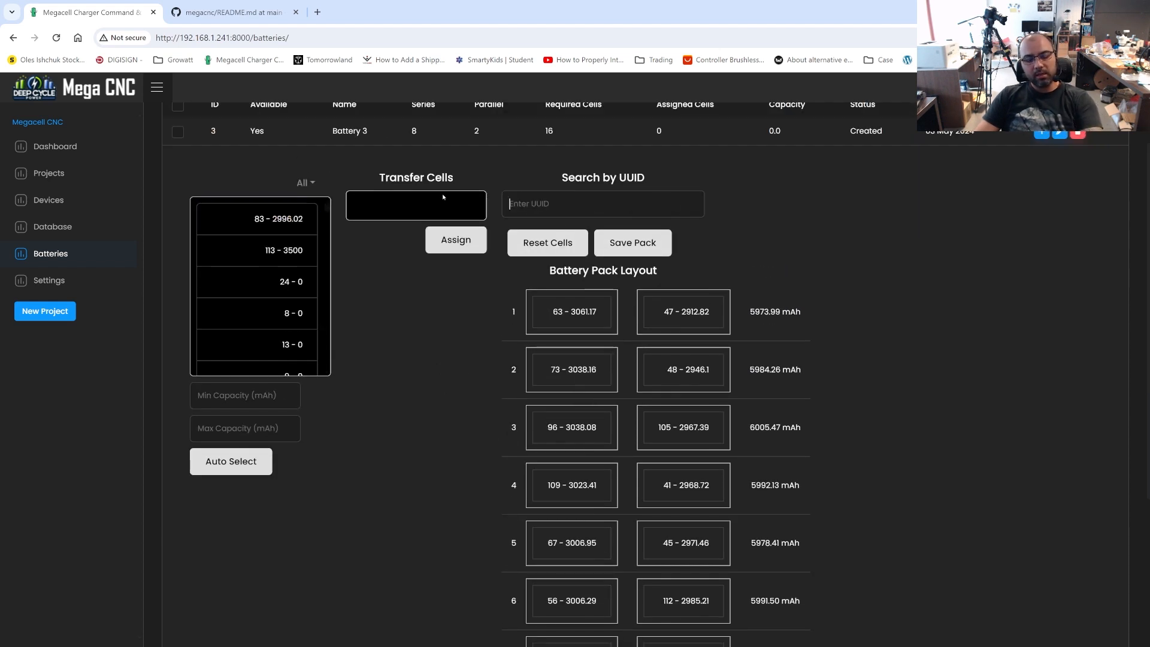
{"action": "left_click", "coordinate": [557, 207]}
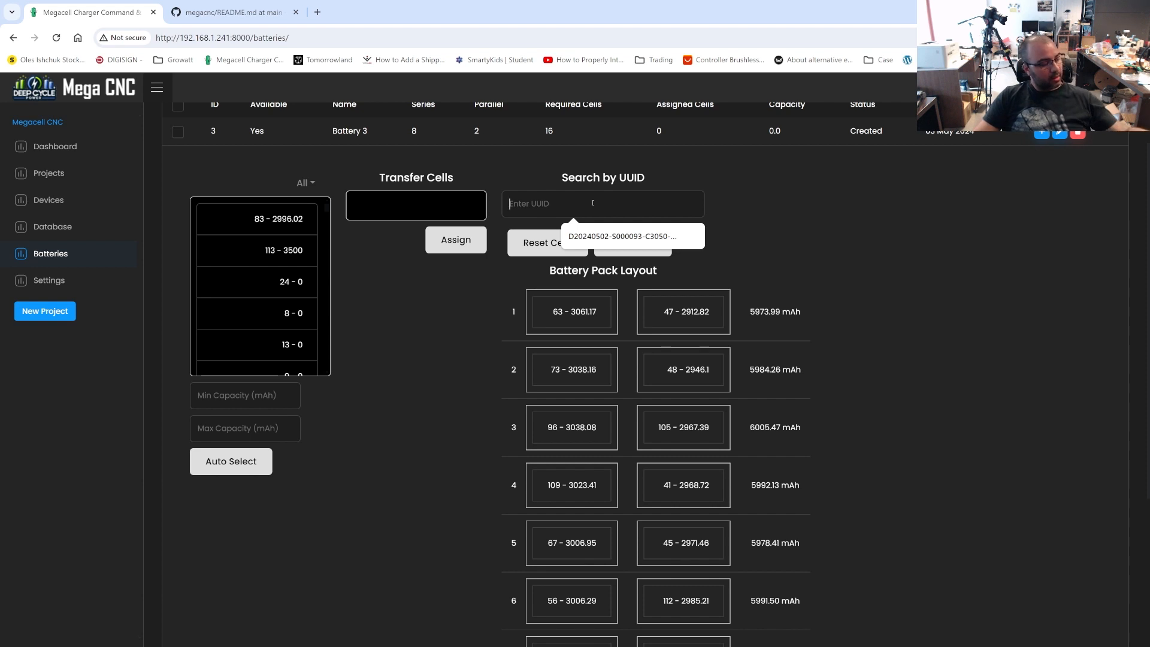
{"action": "type", "text": "D20240430-S000041-C2968-mAh"}
{"action": "key", "text": "Return"}
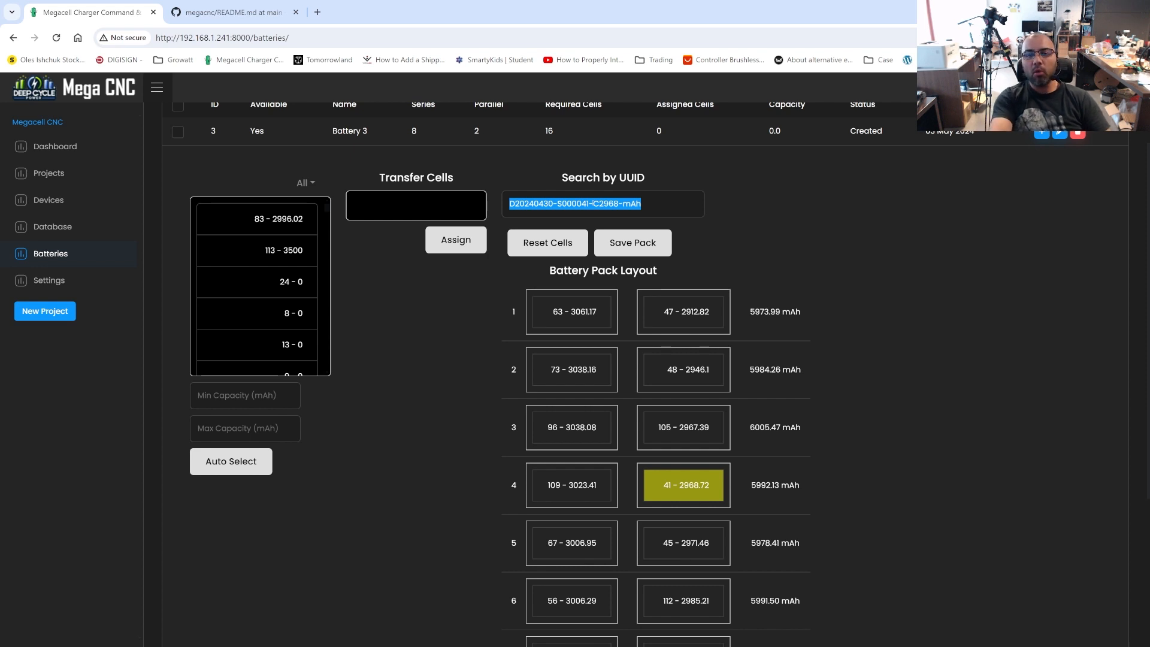
{"action": "scroll", "coordinate": [593, 205], "scroll_direction": "down", "scroll_amount": 4}
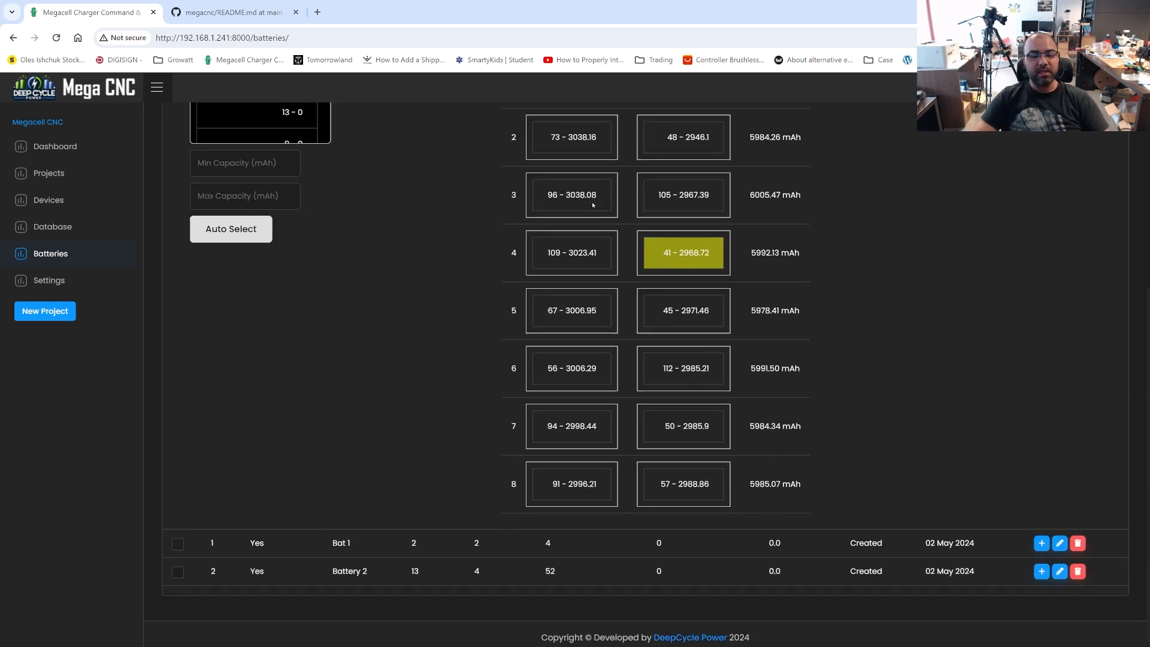
{"action": "scroll", "coordinate": [593, 205], "scroll_direction": "up", "scroll_amount": 3}
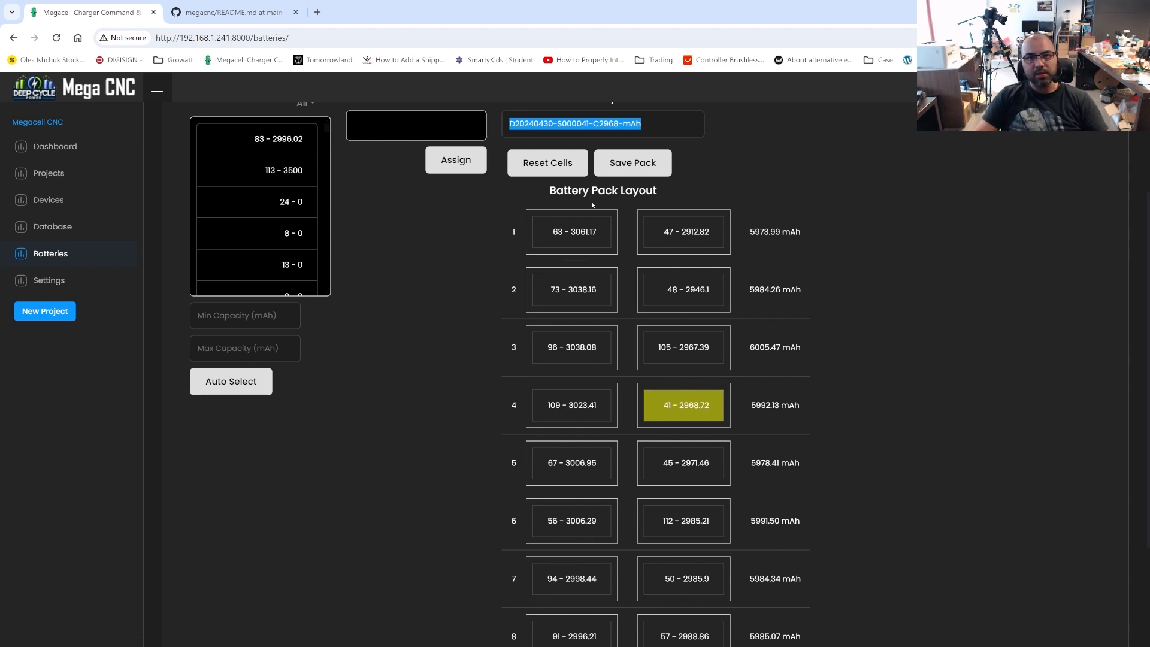
Replace the searched UUID with D20240430-S000045-C2971-mAh to locate that cell in the pack layout
{"action": "left_click_drag", "start_coordinate": [653, 125], "coordinate": [459, 107]}
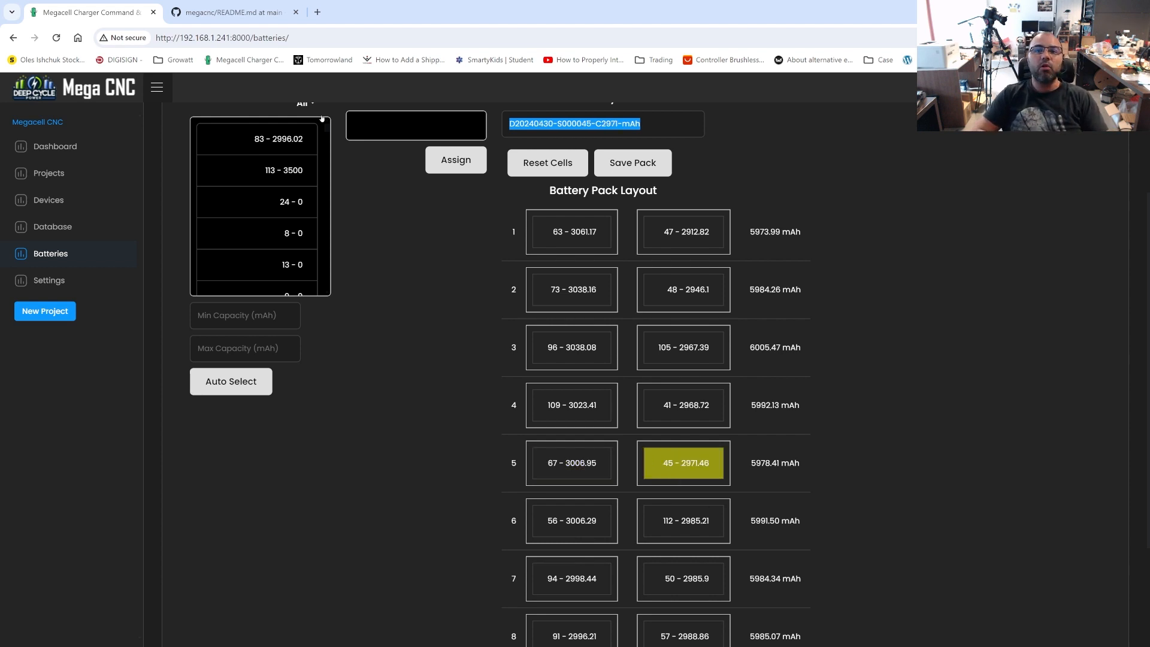
{"action": "scroll", "coordinate": [321, 118], "scroll_direction": "down", "scroll_amount": 4}
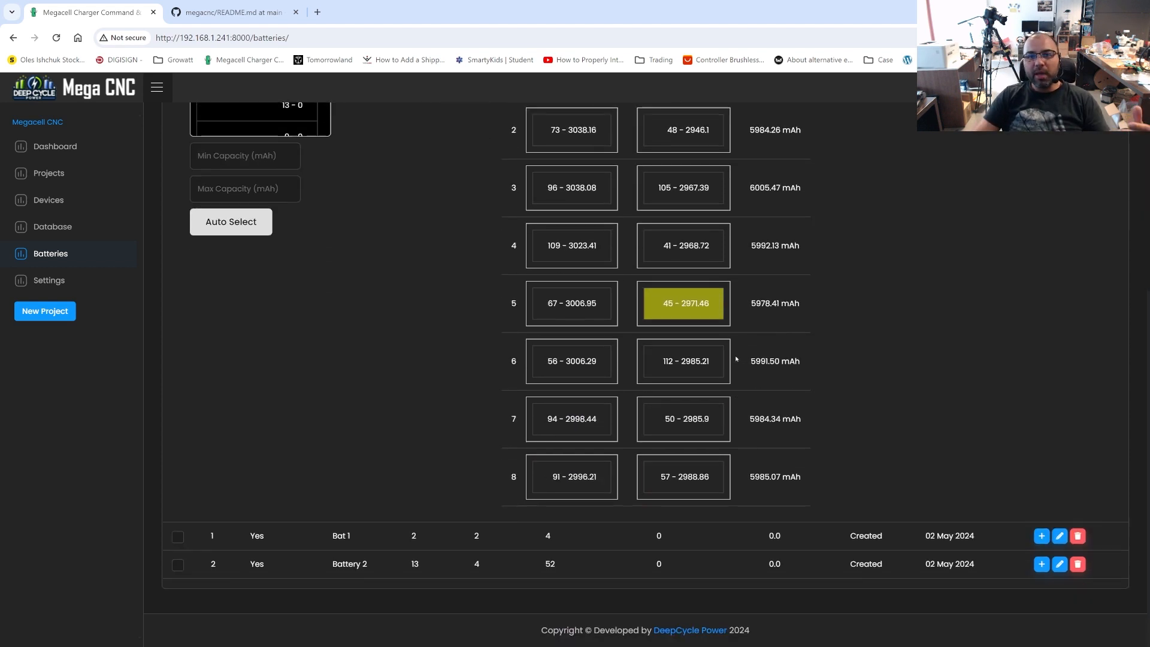
{"action": "scroll", "coordinate": [813, 434], "scroll_direction": "up", "scroll_amount": 7}
{"action": "scroll", "coordinate": [812, 434], "scroll_direction": "down", "scroll_amount": 5}
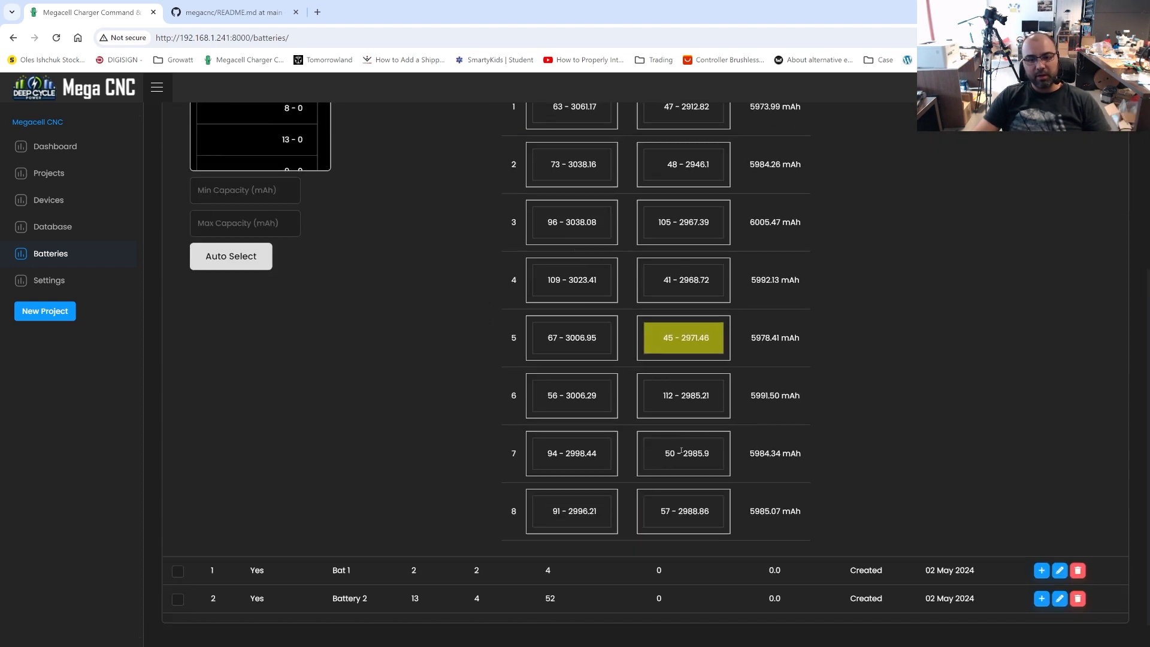
{"action": "scroll", "coordinate": [693, 387], "scroll_direction": "up", "scroll_amount": 5}
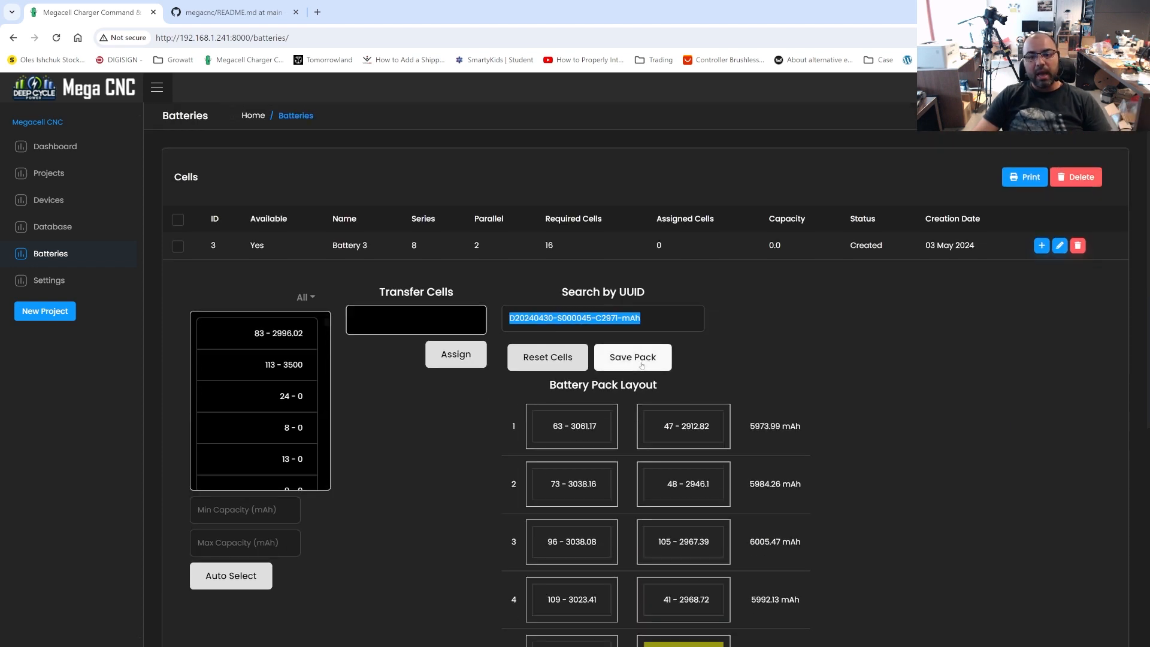
Save Battery 3's pack with its assigned cells
{"action": "left_click", "coordinate": [642, 365]}
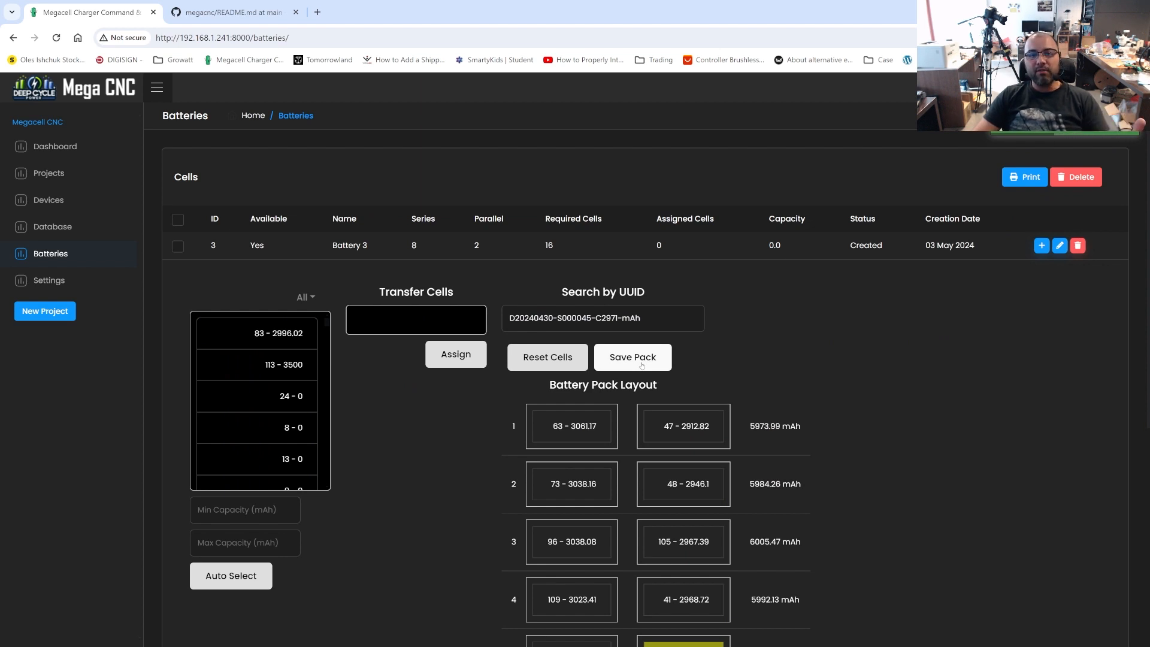
{"action": "scroll", "coordinate": [599, 420], "scroll_direction": "down", "scroll_amount": 4}
{"action": "scroll", "coordinate": [570, 473], "scroll_direction": "up", "scroll_amount": 3}
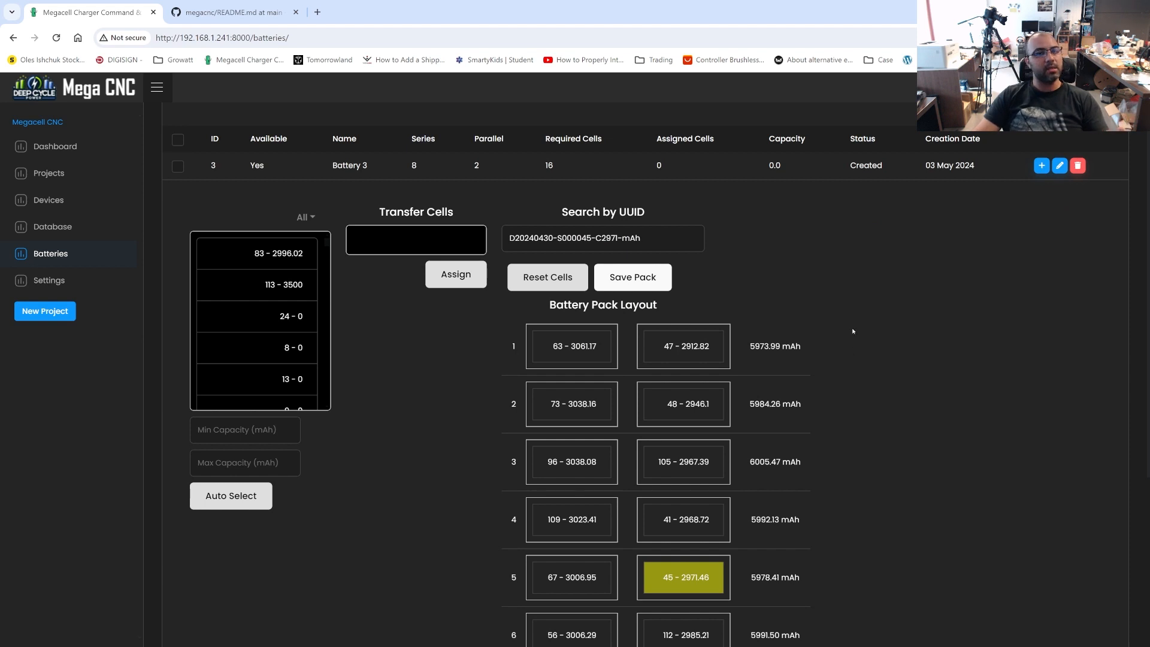
Collapse and reopen Battery 3's details to check the saved pack layout across all eight rows
{"action": "left_click", "coordinate": [1042, 165]}
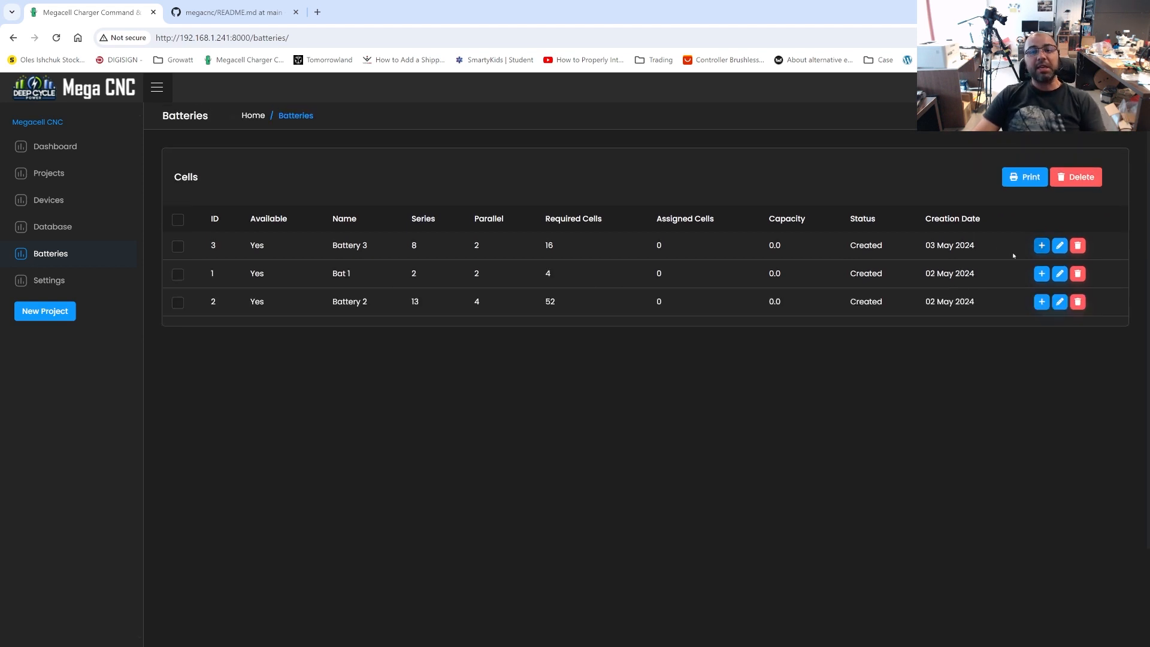
{"action": "left_click", "coordinate": [1042, 246]}
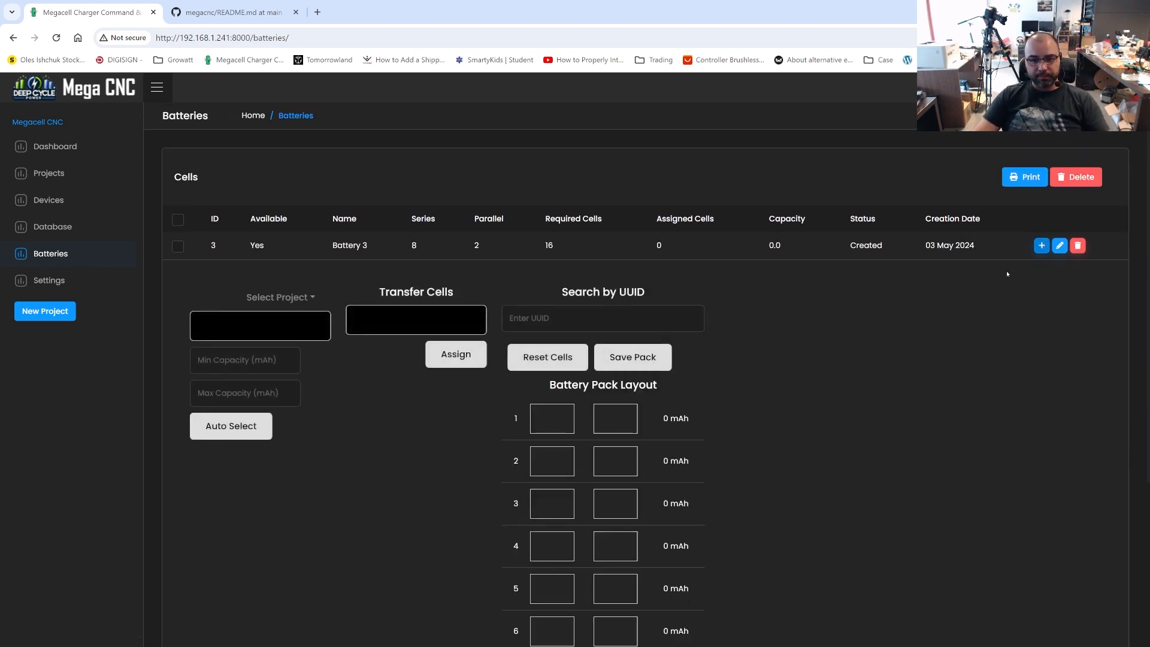
{"action": "scroll", "coordinate": [845, 468], "scroll_direction": "down", "scroll_amount": 6}
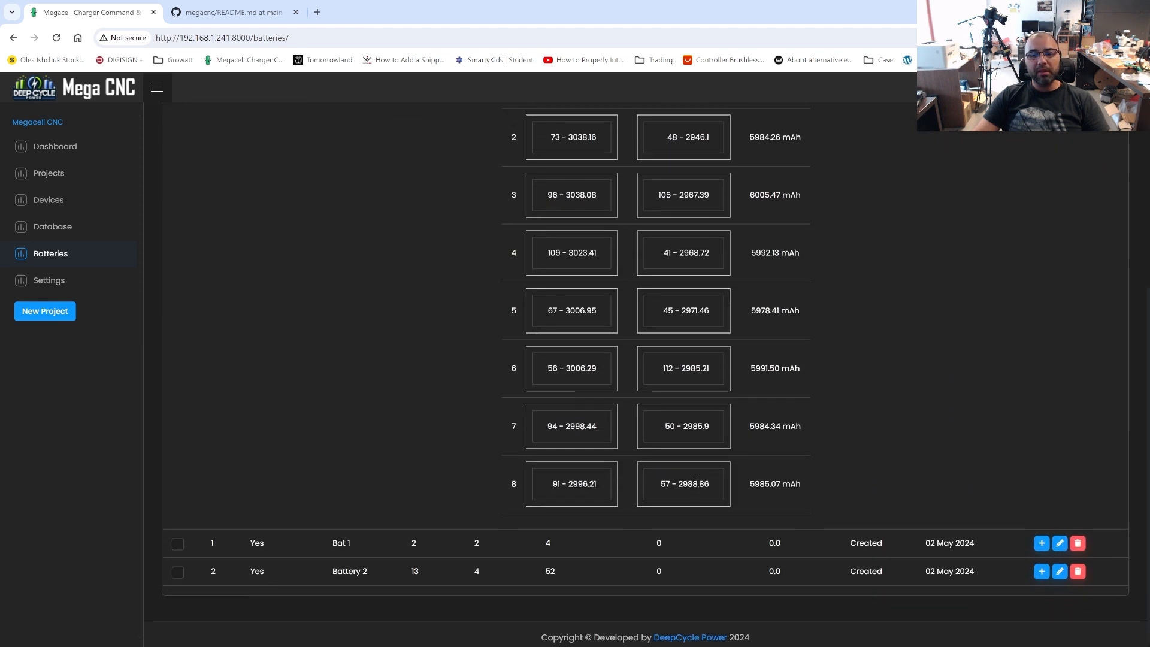
{"action": "scroll", "coordinate": [495, 281], "scroll_direction": "up", "scroll_amount": 3}
{"action": "scroll", "coordinate": [626, 452], "scroll_direction": "down", "scroll_amount": 3}
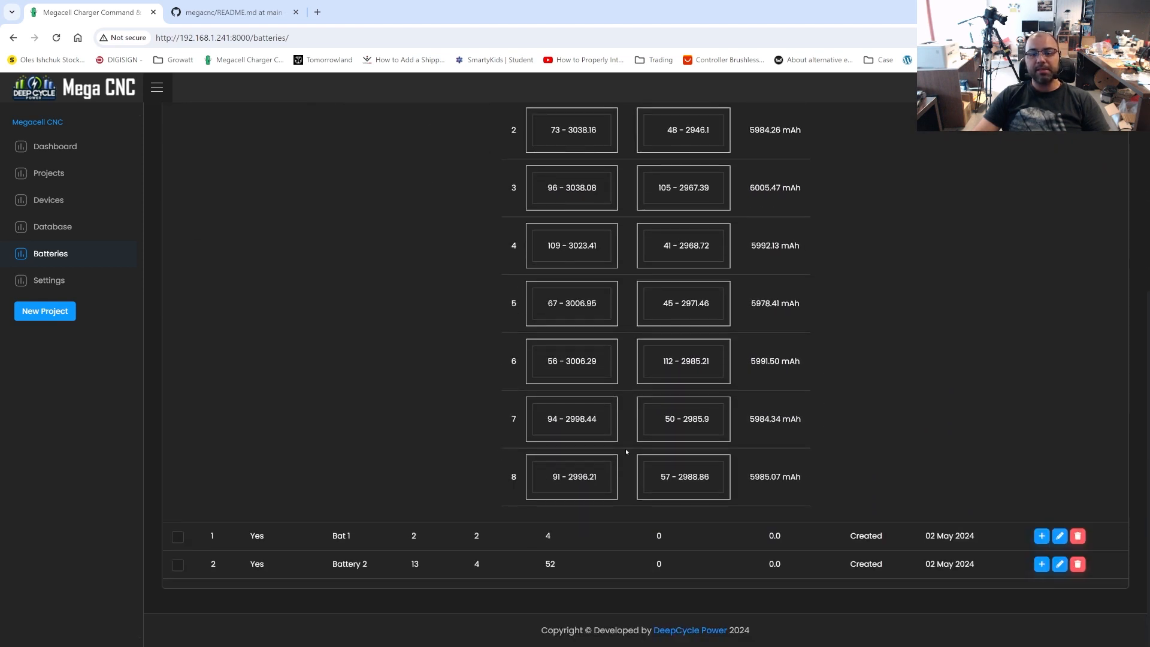
{"action": "scroll", "coordinate": [659, 497], "scroll_direction": "up", "scroll_amount": 4}
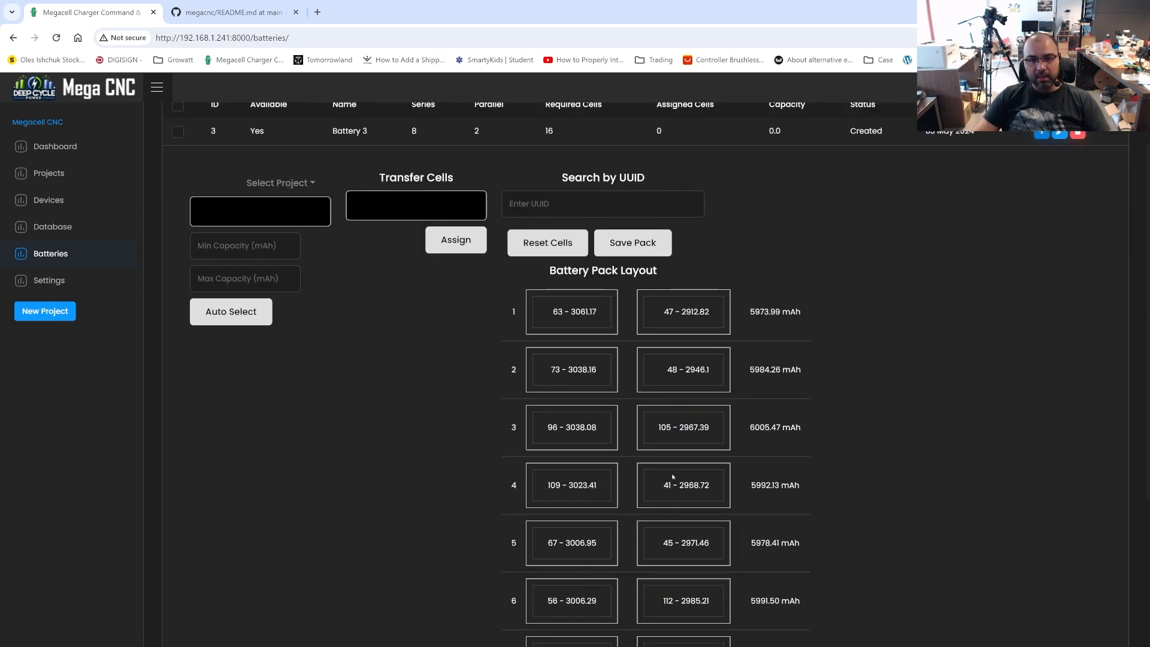
Reset Battery 3's cells from the layout back to the transfer list and save the emptied pack
{"action": "left_click", "coordinate": [551, 242]}
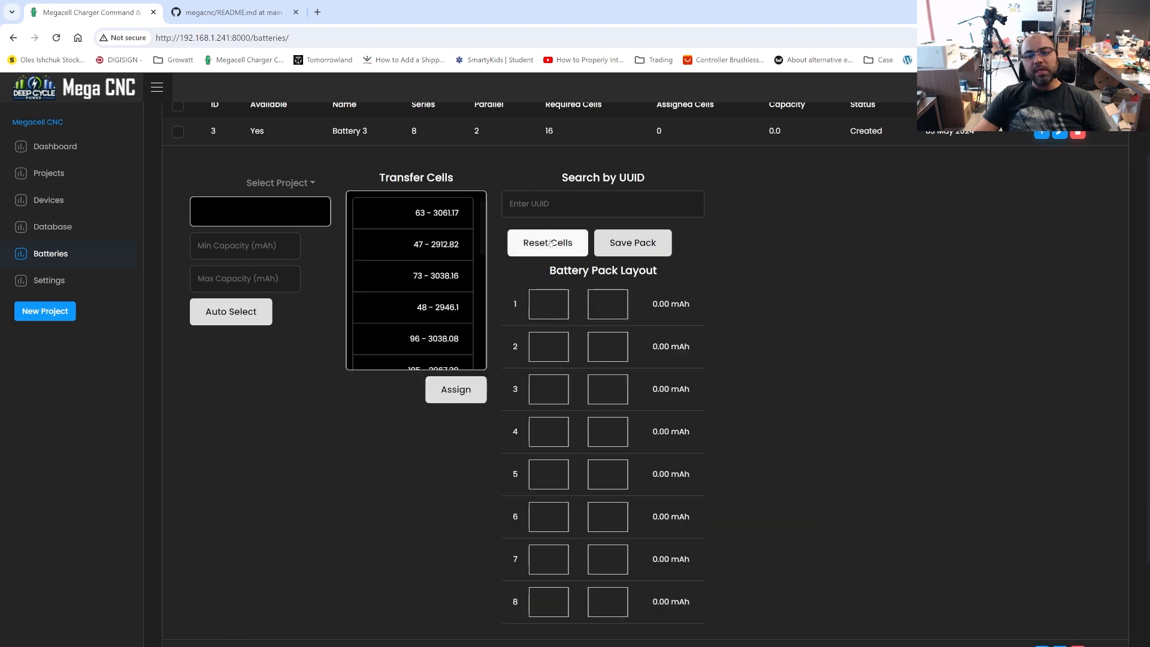
{"action": "left_click", "coordinate": [632, 245]}
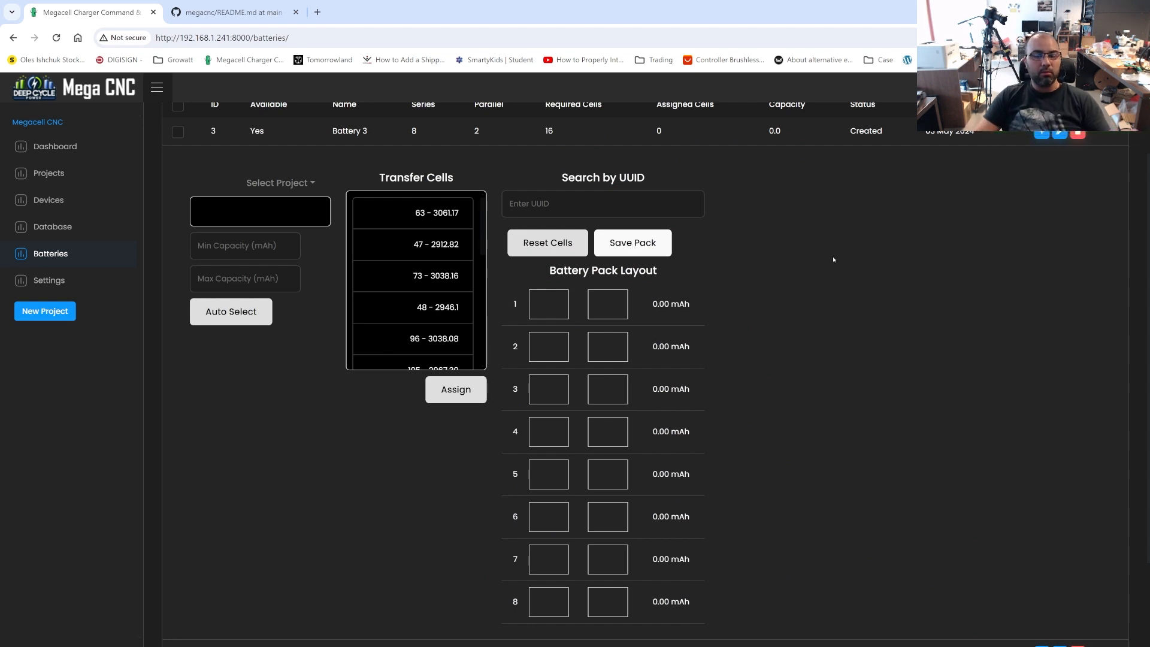
Examine Battery 3's emptied pack layout and the cells returned to its transfer list
{"action": "scroll", "coordinate": [749, 302], "scroll_direction": "down", "scroll_amount": 1}
{"action": "scroll", "coordinate": [635, 354], "scroll_direction": "up", "scroll_amount": 3}
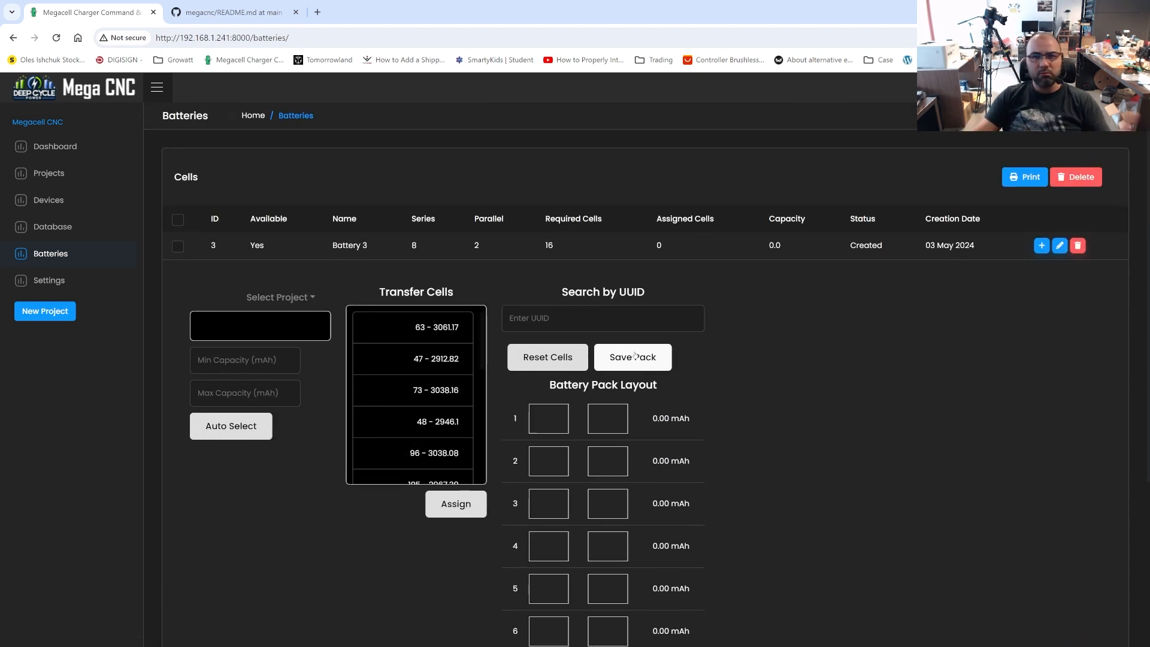
{"action": "scroll", "coordinate": [573, 424], "scroll_direction": "down", "scroll_amount": 4}
{"action": "scroll", "coordinate": [573, 424], "scroll_direction": "up", "scroll_amount": 3}
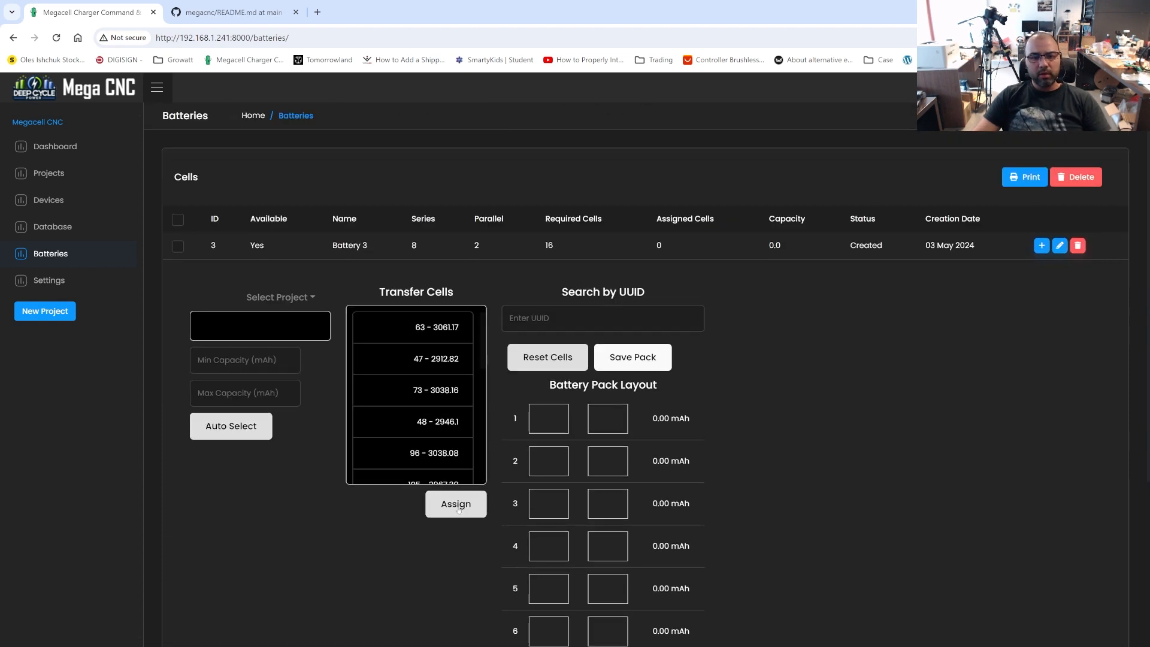
{"action": "scroll", "coordinate": [646, 476], "scroll_direction": "down", "scroll_amount": 3}
{"action": "scroll", "coordinate": [1000, 407], "scroll_direction": "up", "scroll_amount": 3}
{"action": "left_click", "coordinate": [591, 322]}
{"action": "left_click", "coordinate": [852, 339]}
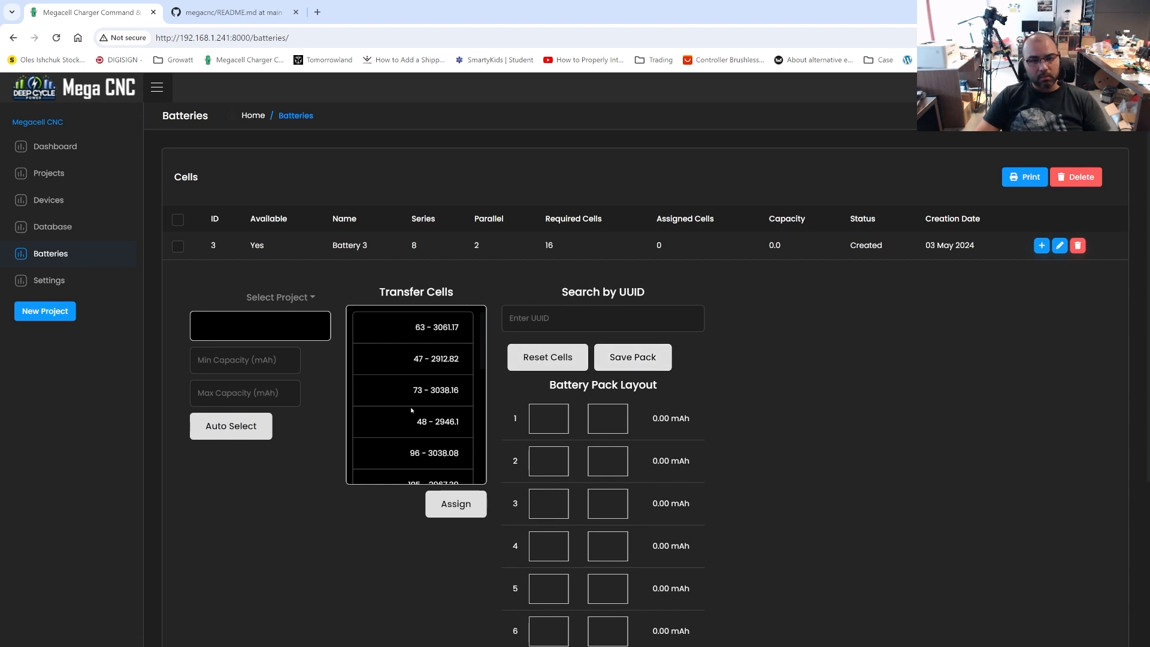
{"action": "scroll", "coordinate": [414, 412], "scroll_direction": "down", "scroll_amount": 6}
{"action": "scroll", "coordinate": [417, 418], "scroll_direction": "up", "scroll_amount": 6}
{"action": "scroll", "coordinate": [418, 418], "scroll_direction": "down", "scroll_amount": 3}
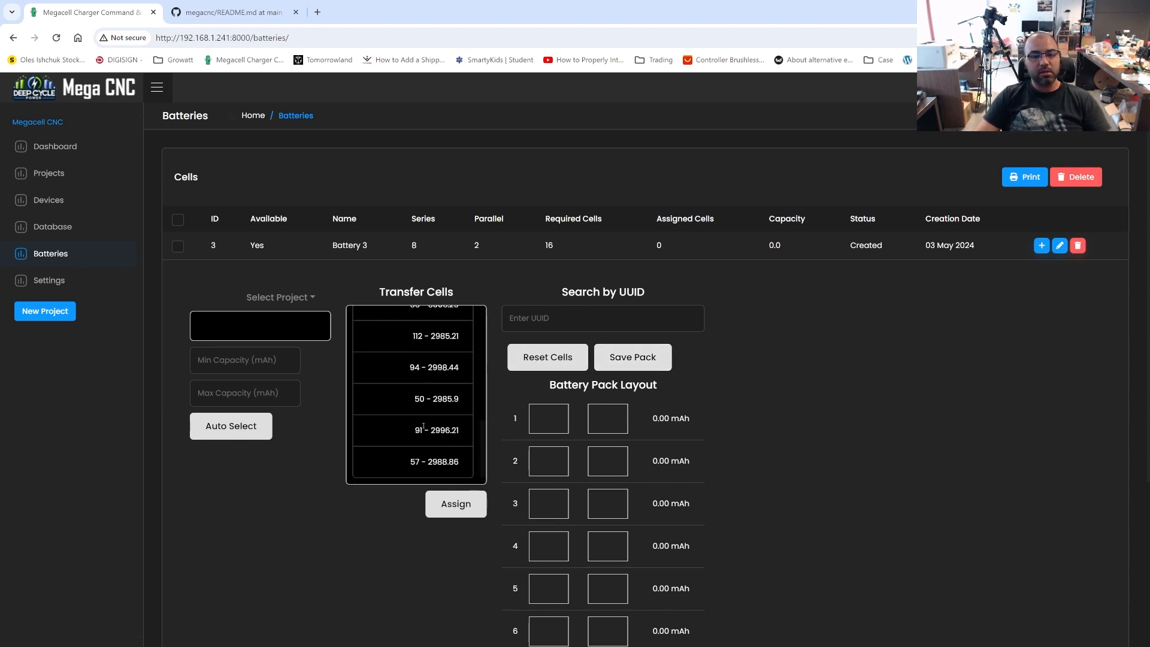
{"action": "scroll", "coordinate": [424, 424], "scroll_direction": "up", "scroll_amount": 3}
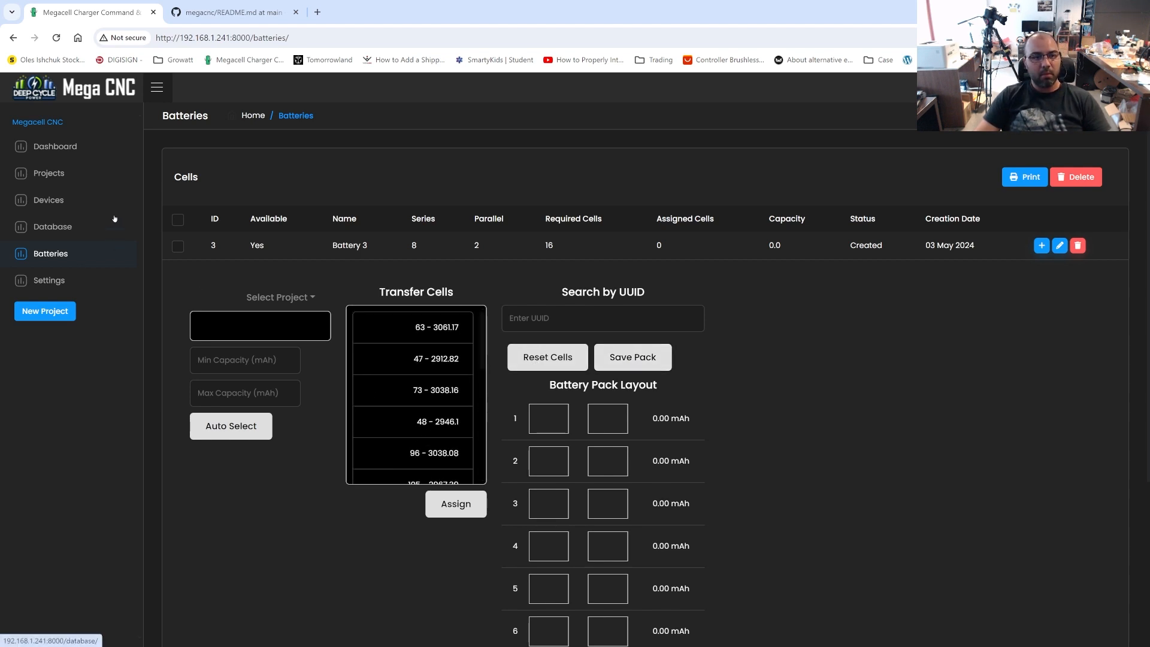
Open Battery 2's details and load the available cells from the Celule Trotineta project
{"action": "scroll", "coordinate": [483, 381], "scroll_direction": "down", "scroll_amount": 4}
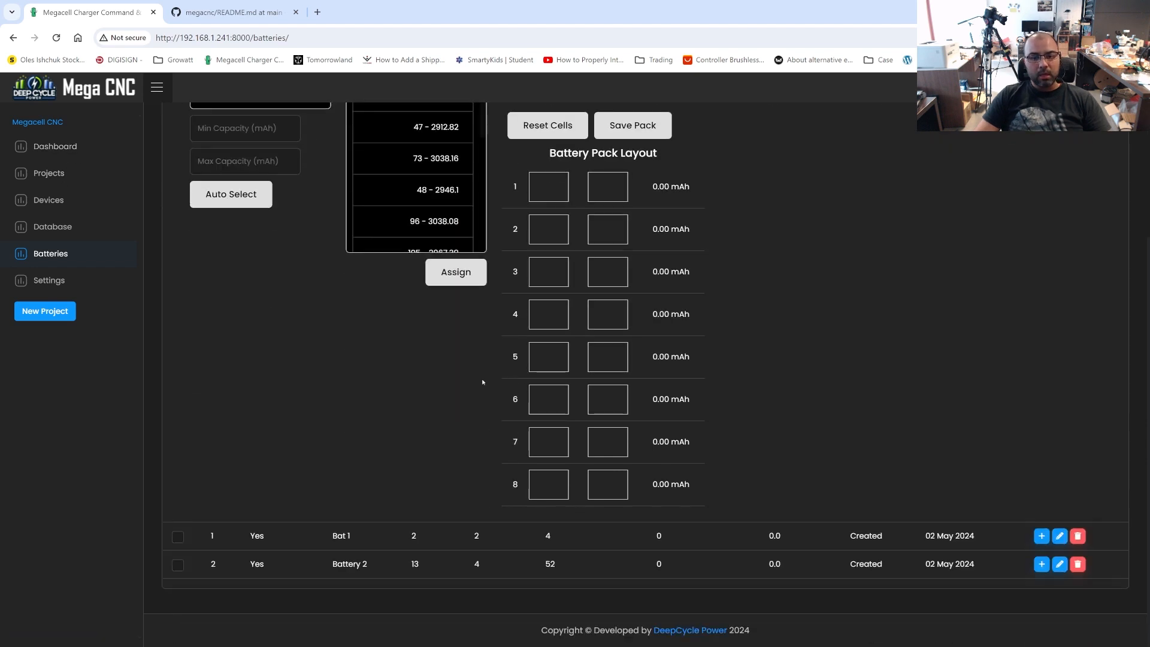
{"action": "scroll", "coordinate": [723, 436], "scroll_direction": "up", "scroll_amount": 3}
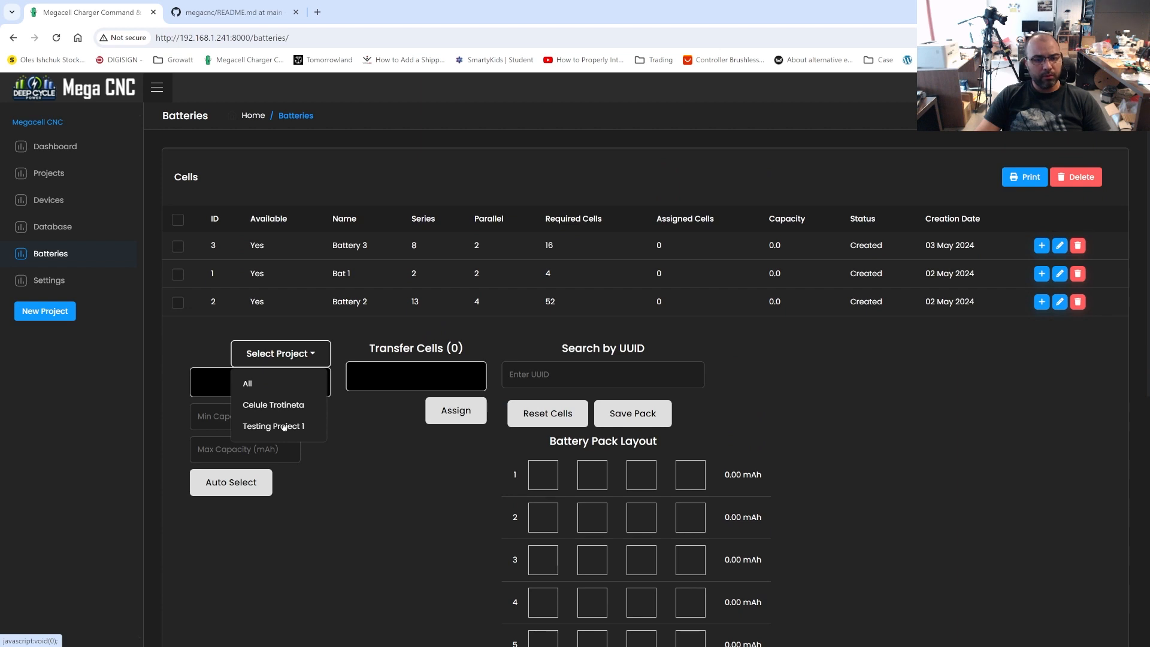
{"action": "left_click", "coordinate": [602, 370]}
{"action": "left_click", "coordinate": [321, 524]}
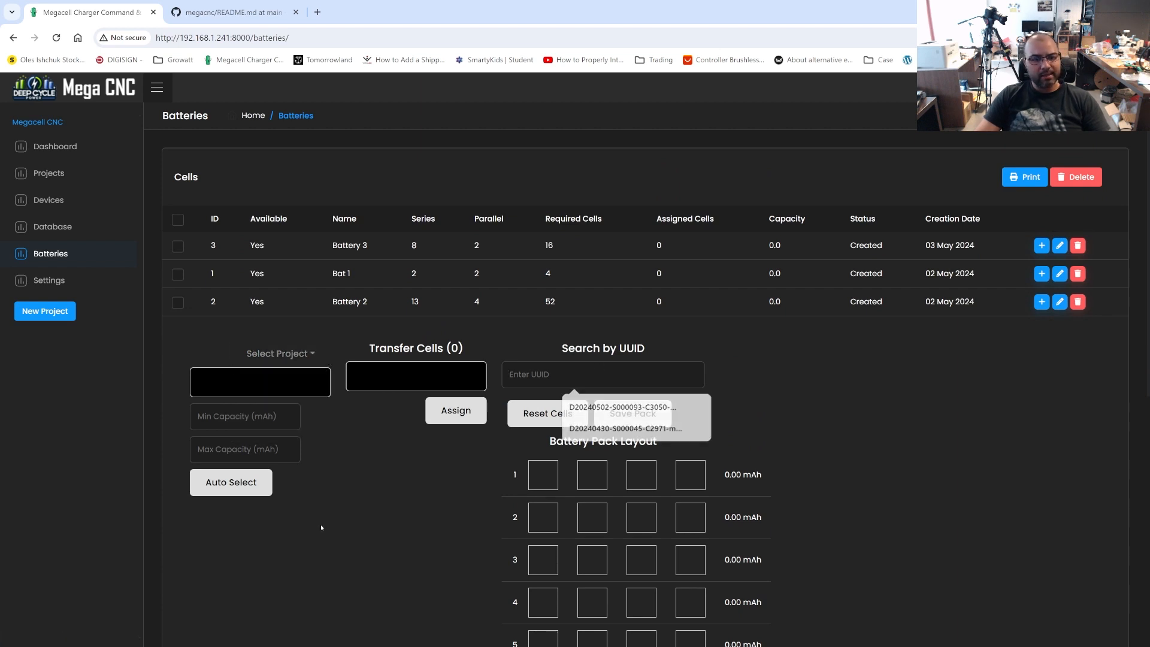
{"action": "left_click", "coordinate": [291, 357]}
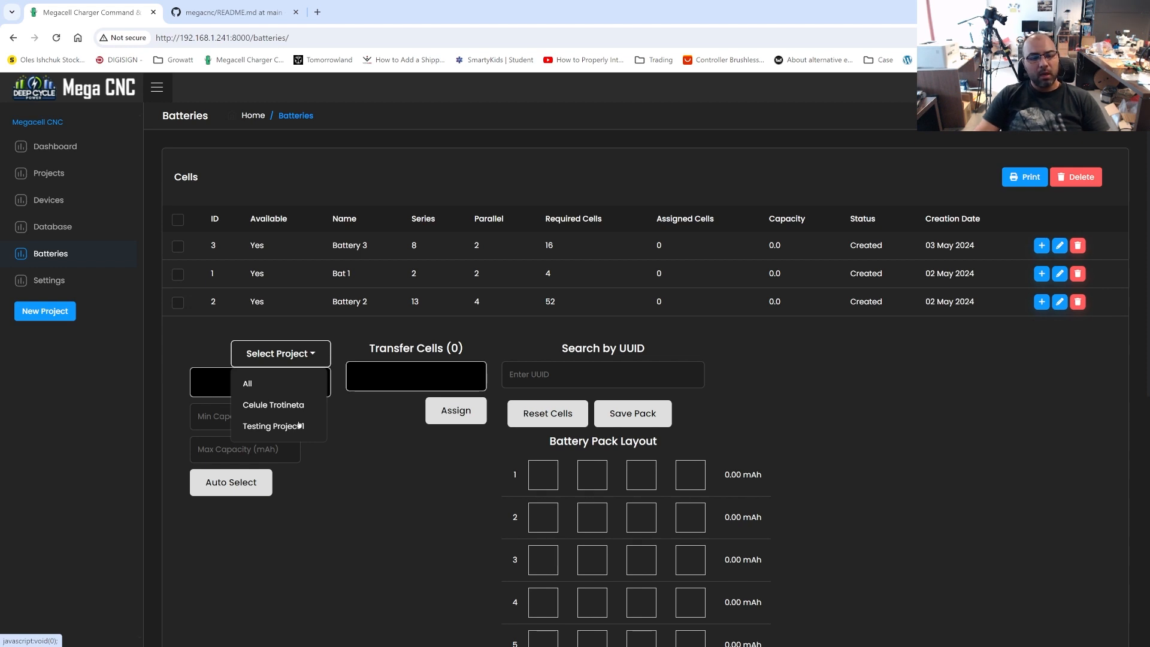
{"action": "left_click", "coordinate": [296, 406]}
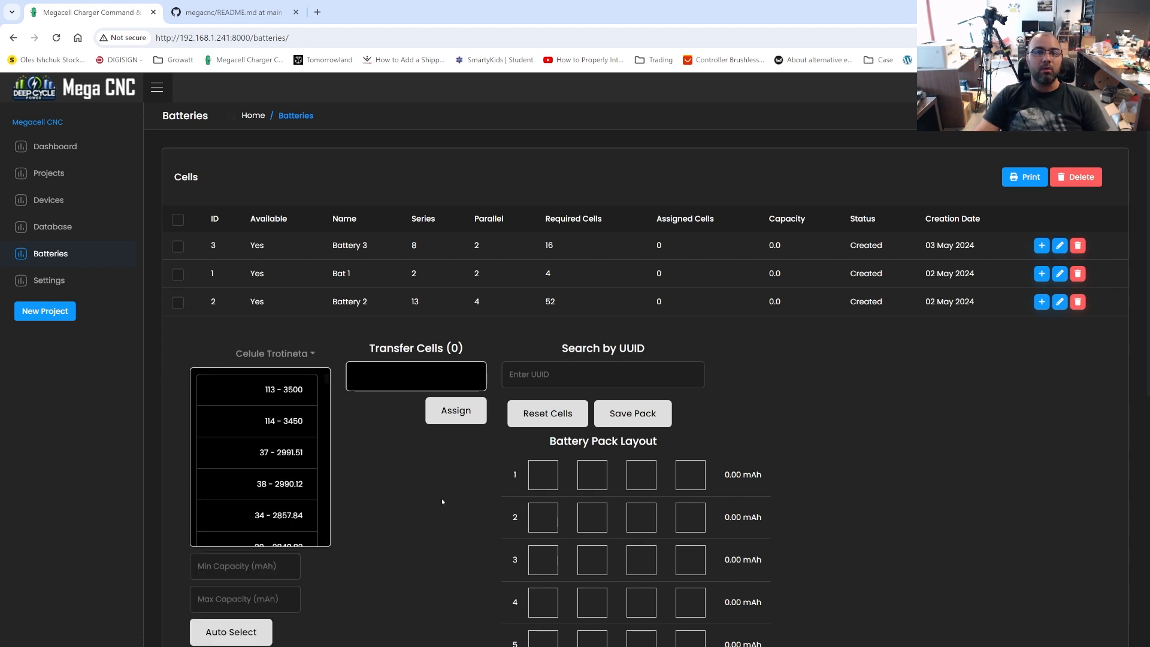
Auto-select Battery 2's cells with a minimum capacity of 2500 mAh and a maximum of 3100 mAh
{"action": "scroll", "coordinate": [442, 501], "scroll_direction": "down", "scroll_amount": 1}
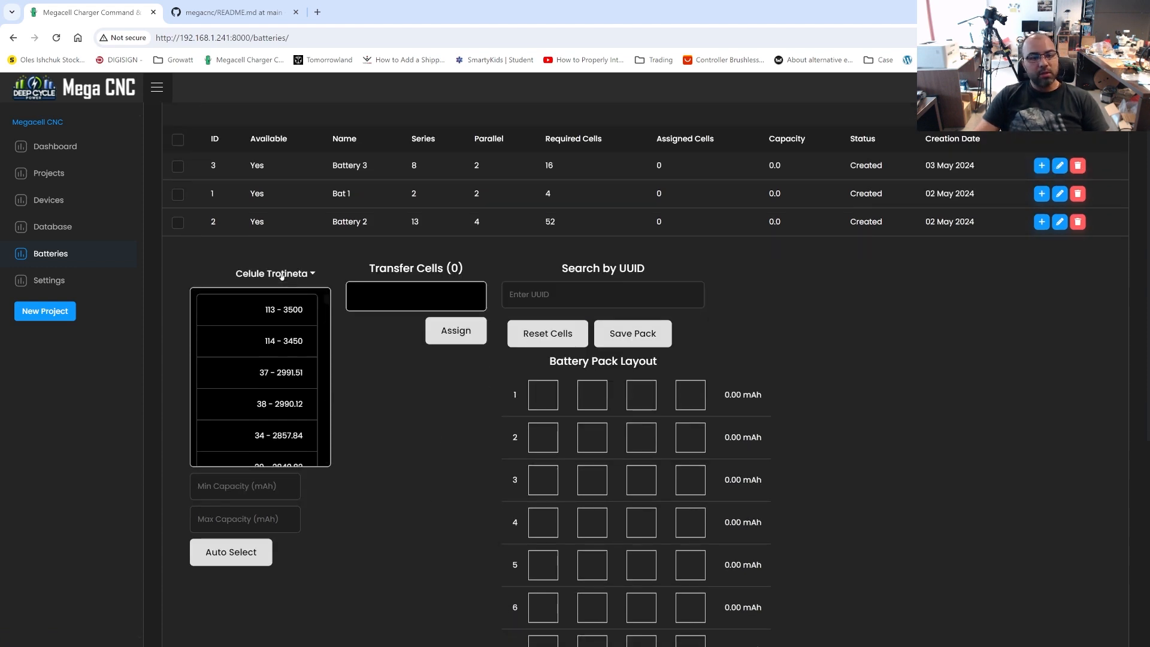
{"action": "left_click", "coordinate": [254, 490]}
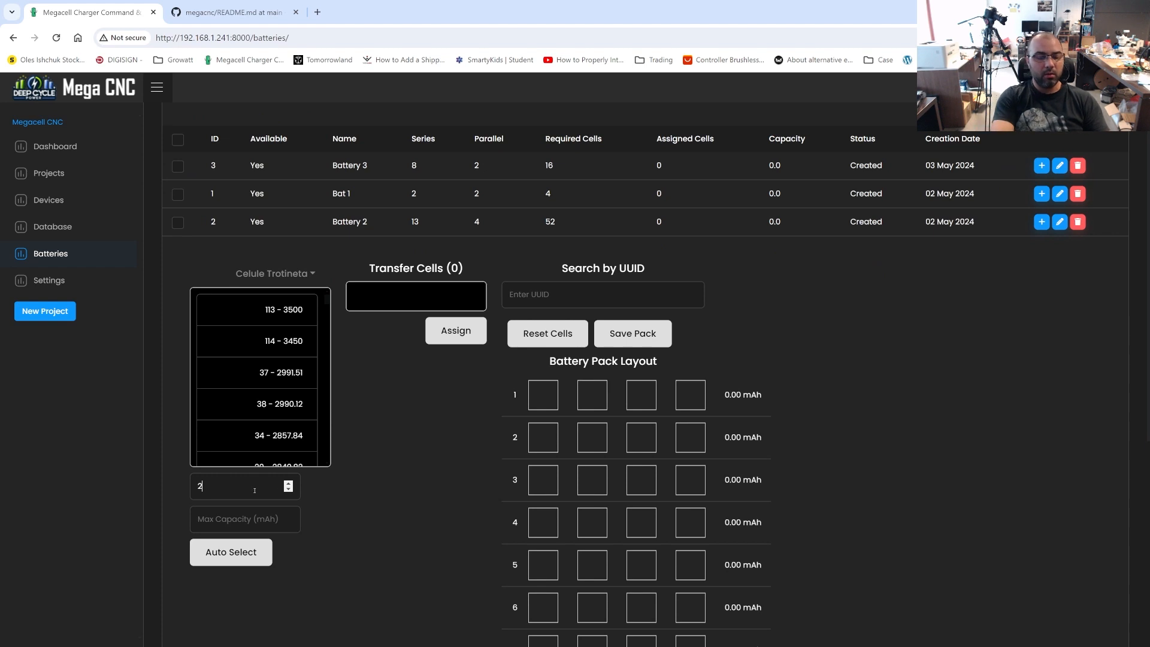
{"action": "type", "text": "2500"}
{"action": "key", "text": "Tab"}
{"action": "type", "text": "3"}
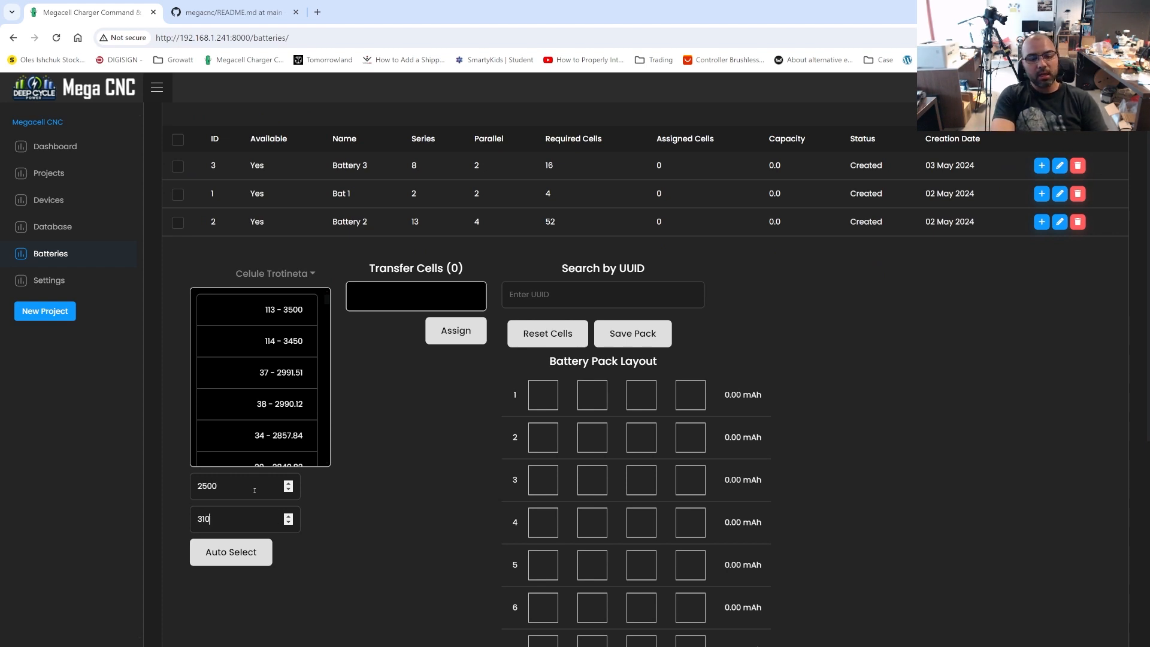
{"action": "type", "text": "100"}
{"action": "left_click", "coordinate": [234, 555]}
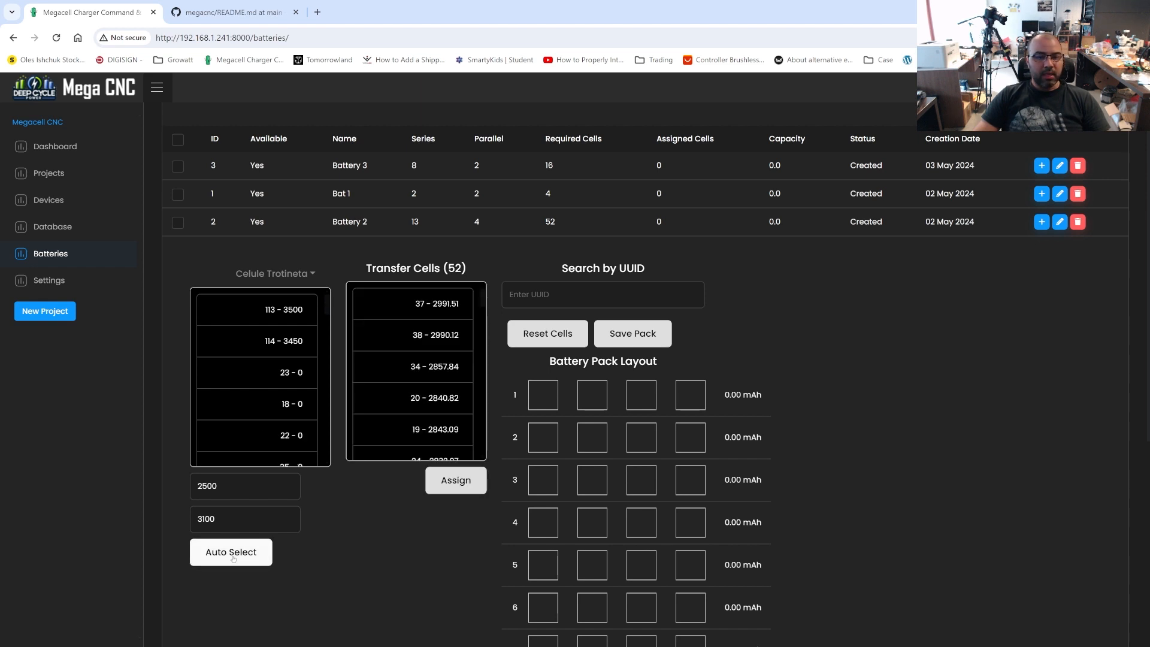
Assign the transfer list's cells to Battery 2's pack layout and review the filled rows
{"action": "left_click_drag", "start_coordinate": [372, 269], "coordinate": [484, 273]}
{"action": "left_click", "coordinate": [444, 269]}
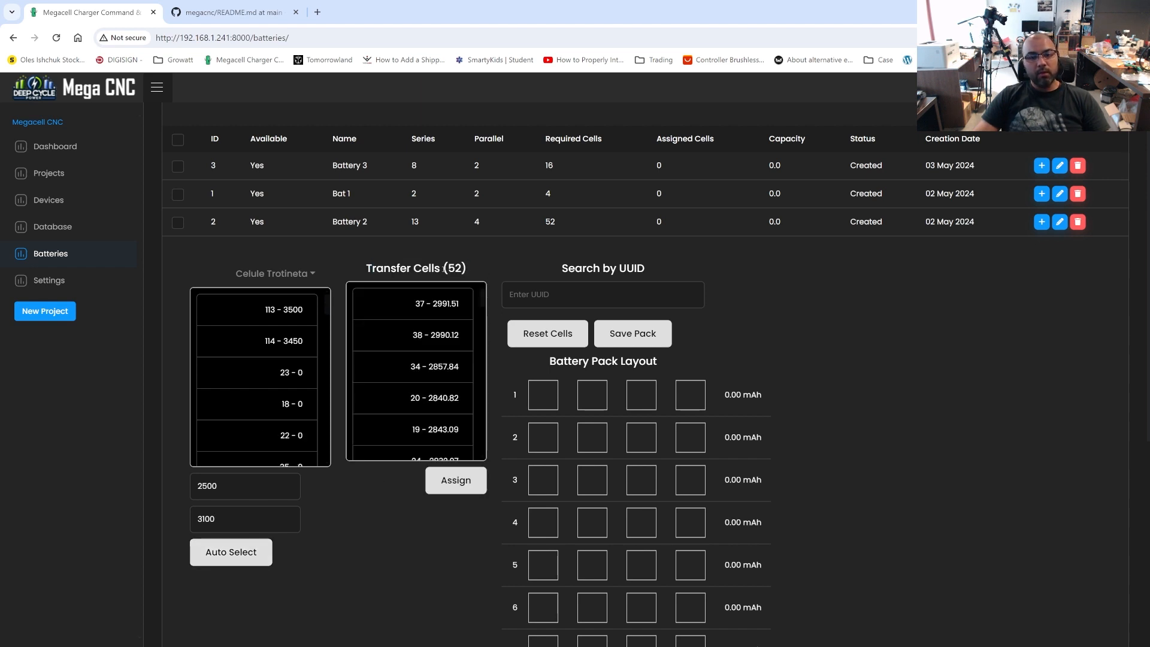
{"action": "left_click", "coordinate": [465, 483]}
{"action": "scroll", "coordinate": [1043, 439], "scroll_direction": "down", "scroll_amount": 8}
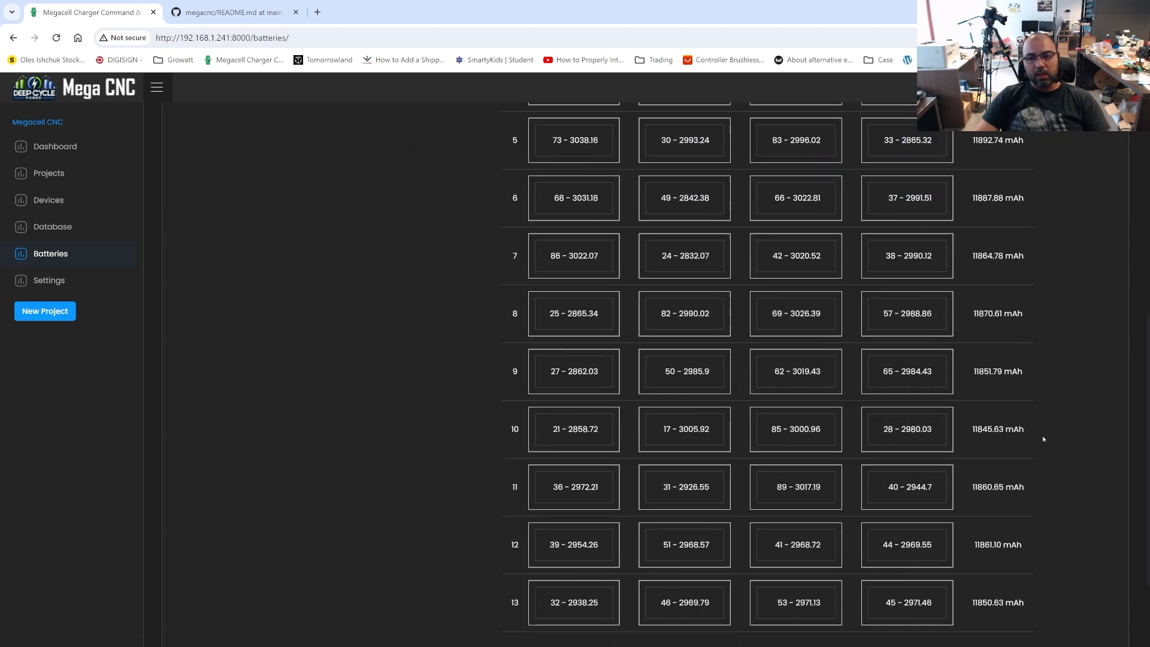
{"action": "scroll", "coordinate": [1026, 429], "scroll_direction": "up", "scroll_amount": 9}
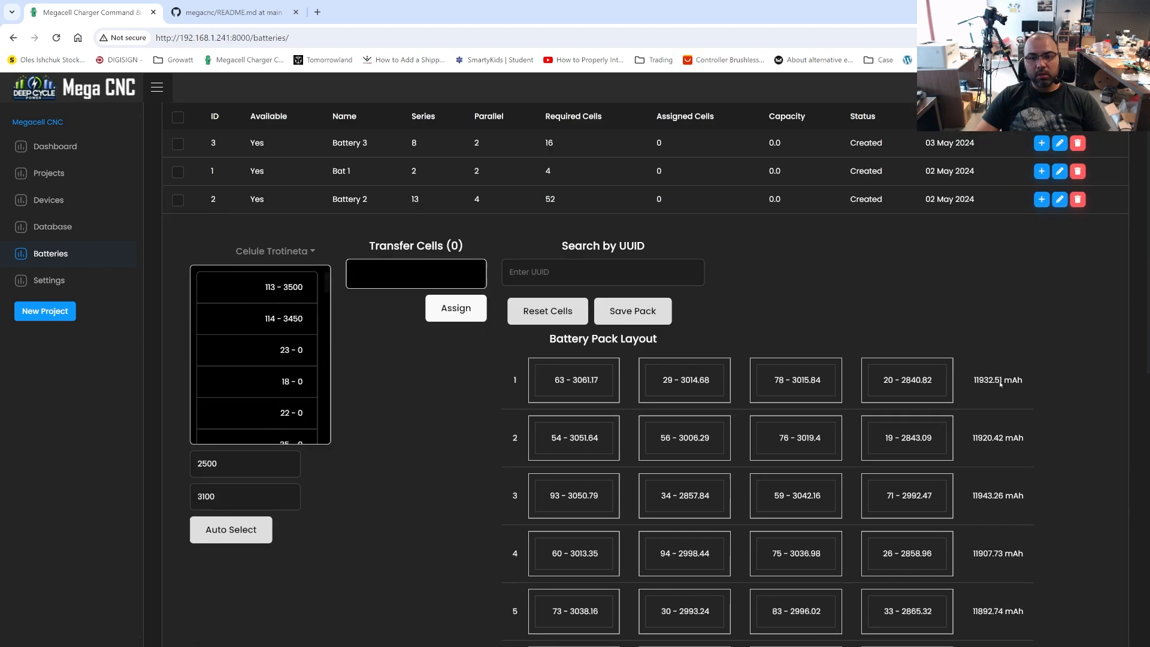
{"action": "scroll", "coordinate": [1000, 384], "scroll_direction": "down", "scroll_amount": 2}
{"action": "scroll", "coordinate": [1000, 383], "scroll_direction": "up", "scroll_amount": 3}
Search for UUID D20240502-S000085-C3000-mAh to locate that cell in Battery 2's pack layout
{"action": "left_click", "coordinate": [574, 292]}
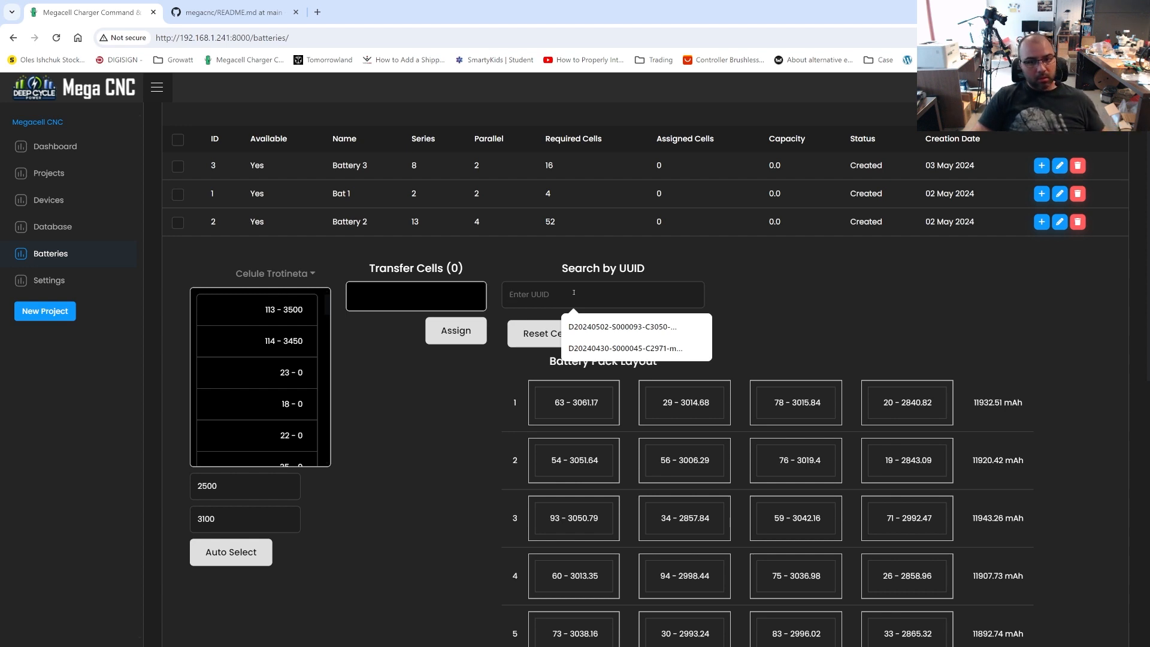
{"action": "type", "text": "D20240502-S000085-C3000-mAh"}
{"action": "key", "text": "Return"}
{"action": "scroll", "coordinate": [696, 430], "scroll_direction": "down", "scroll_amount": 8}
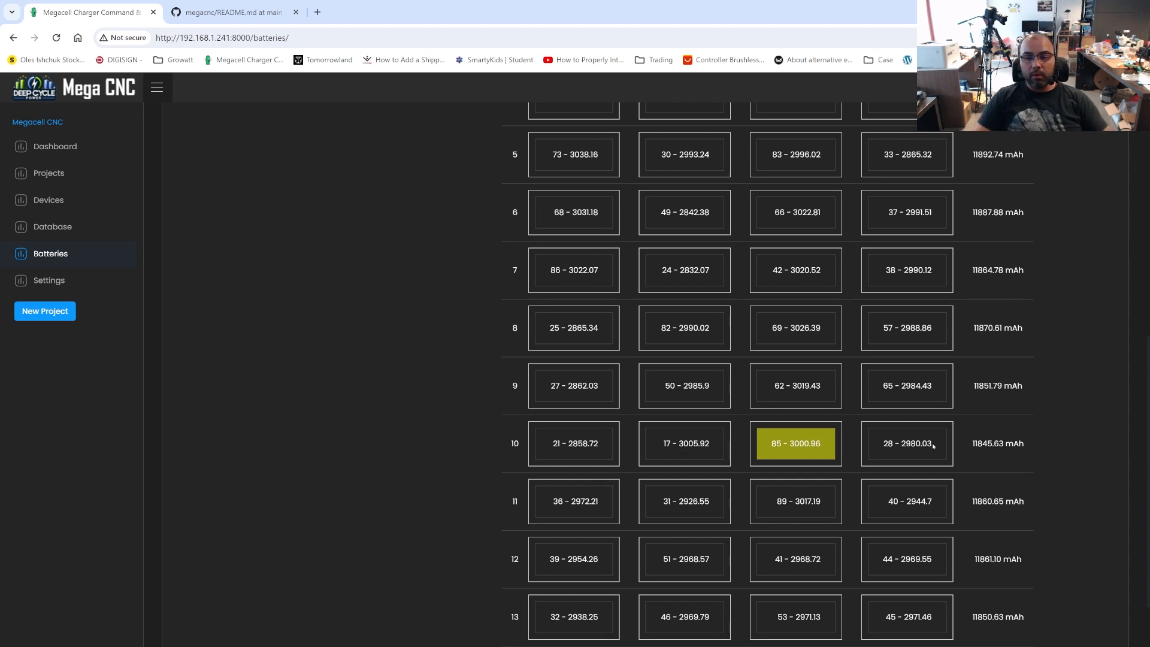
{"action": "scroll", "coordinate": [773, 457], "scroll_direction": "down", "scroll_amount": 1}
{"action": "scroll", "coordinate": [772, 461], "scroll_direction": "up", "scroll_amount": 9}
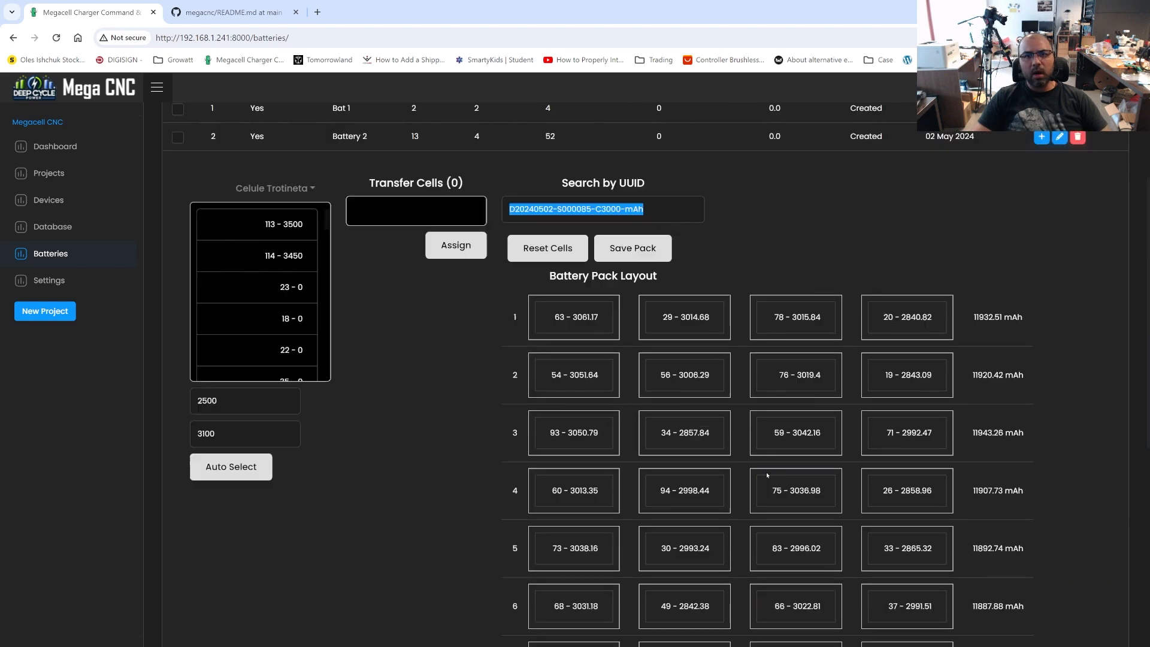
{"action": "scroll", "coordinate": [768, 475], "scroll_direction": "down", "scroll_amount": 10}
{"action": "scroll", "coordinate": [626, 285], "scroll_direction": "up", "scroll_amount": 5}
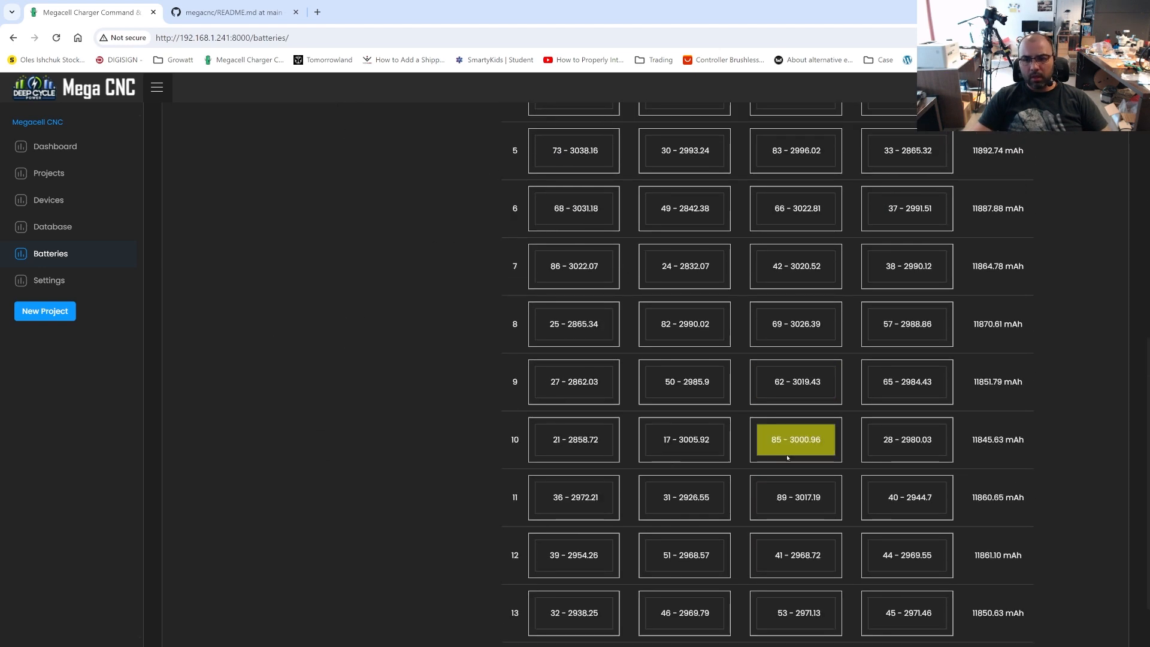
{"action": "scroll", "coordinate": [625, 285], "scroll_direction": "up", "scroll_amount": 1}
{"action": "scroll", "coordinate": [1012, 441], "scroll_direction": "down", "scroll_amount": 5}
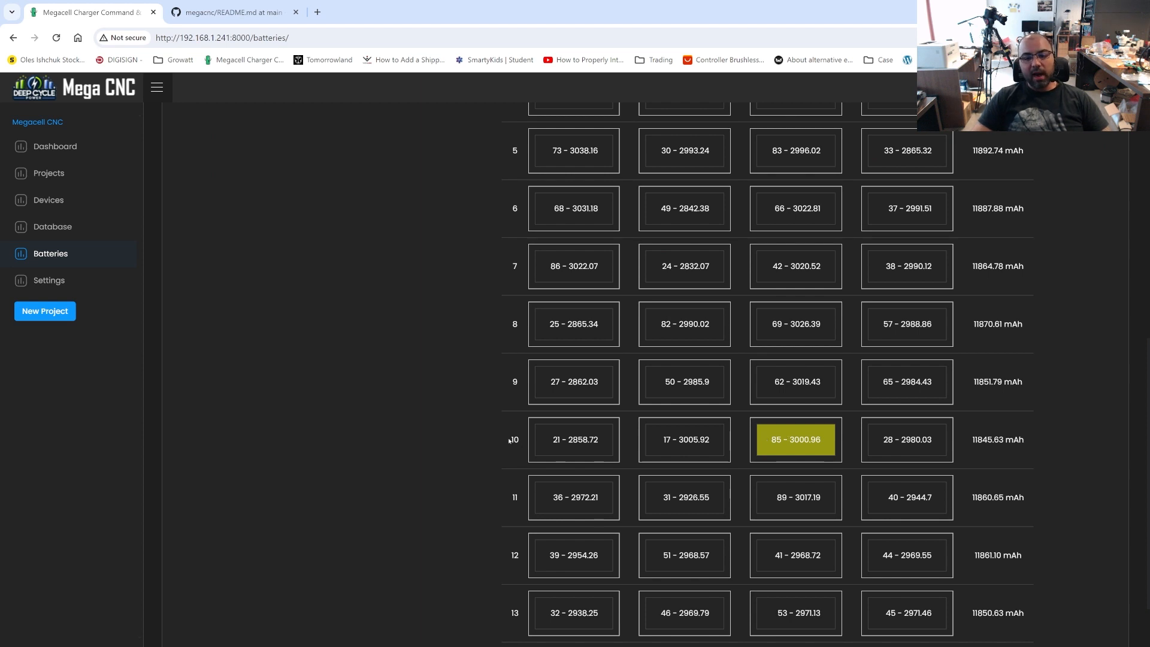
Examine the located cell, the first cell and the total capacity in row 10 of the layout
{"action": "left_click_drag", "start_coordinate": [771, 439], "coordinate": [826, 443]}
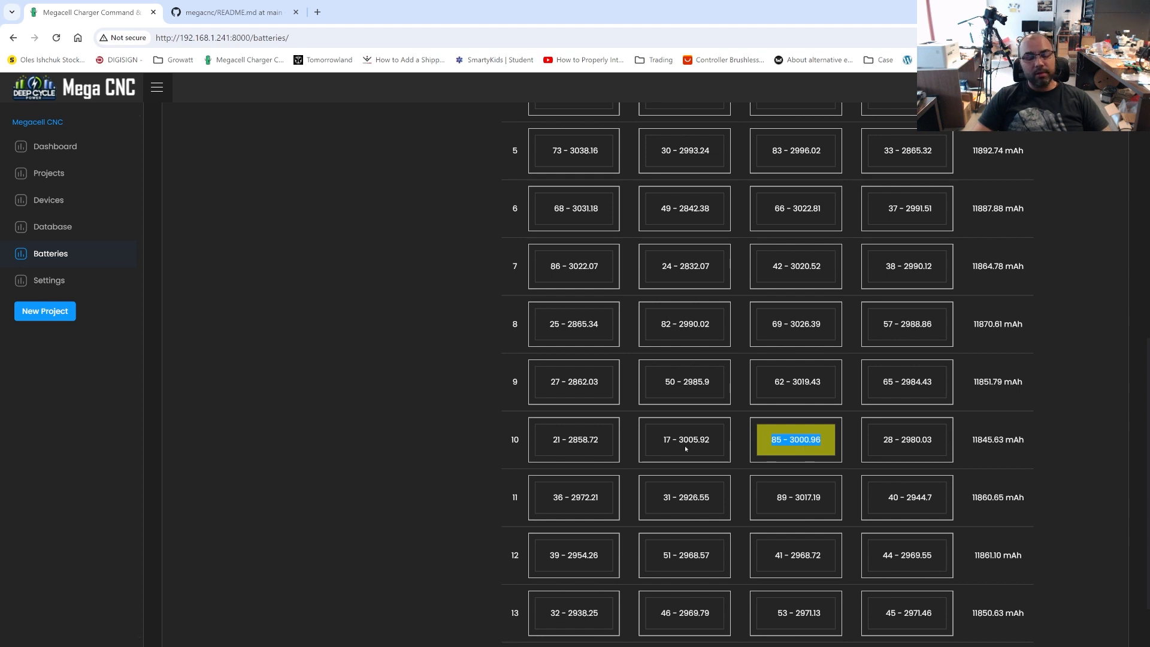
{"action": "left_click", "coordinate": [585, 452]}
{"action": "left_click_drag", "start_coordinate": [547, 443], "coordinate": [613, 439]}
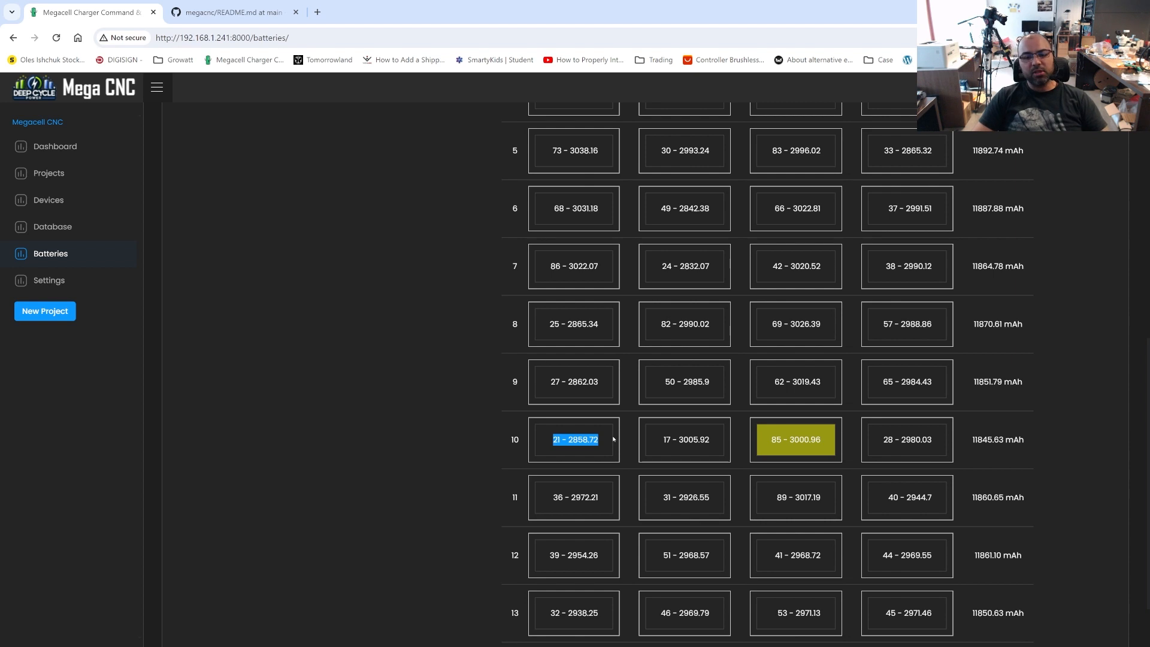
{"action": "left_click", "coordinate": [619, 442]}
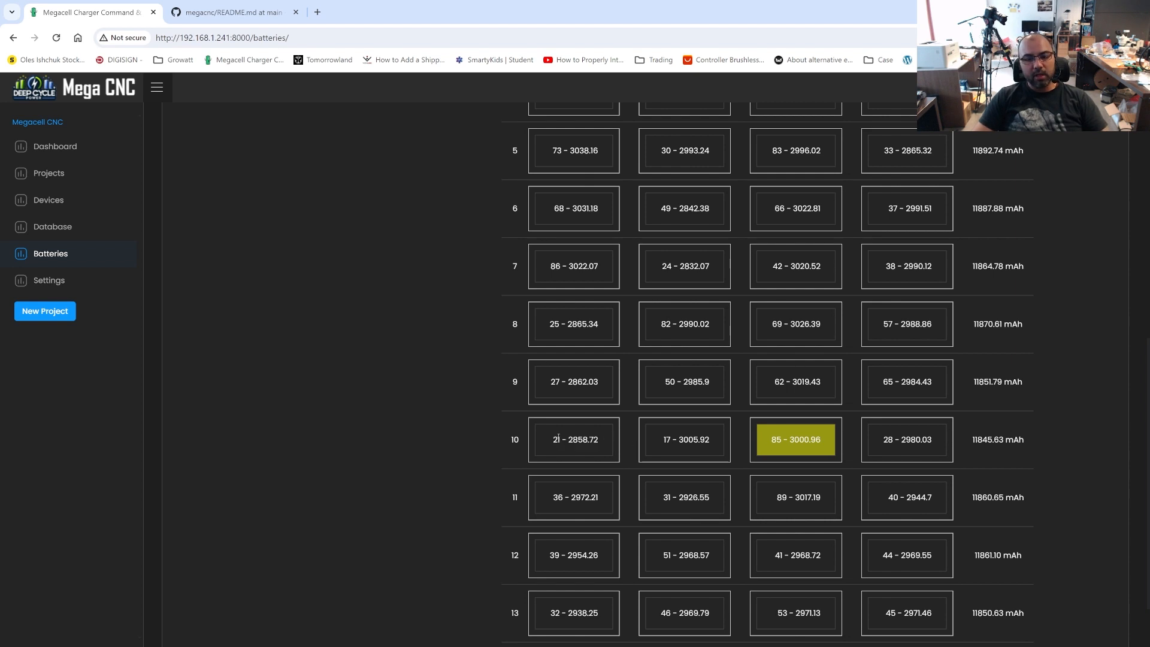
{"action": "left_click_drag", "start_coordinate": [1034, 444], "coordinate": [972, 442]}
{"action": "left_click", "coordinate": [978, 443]}
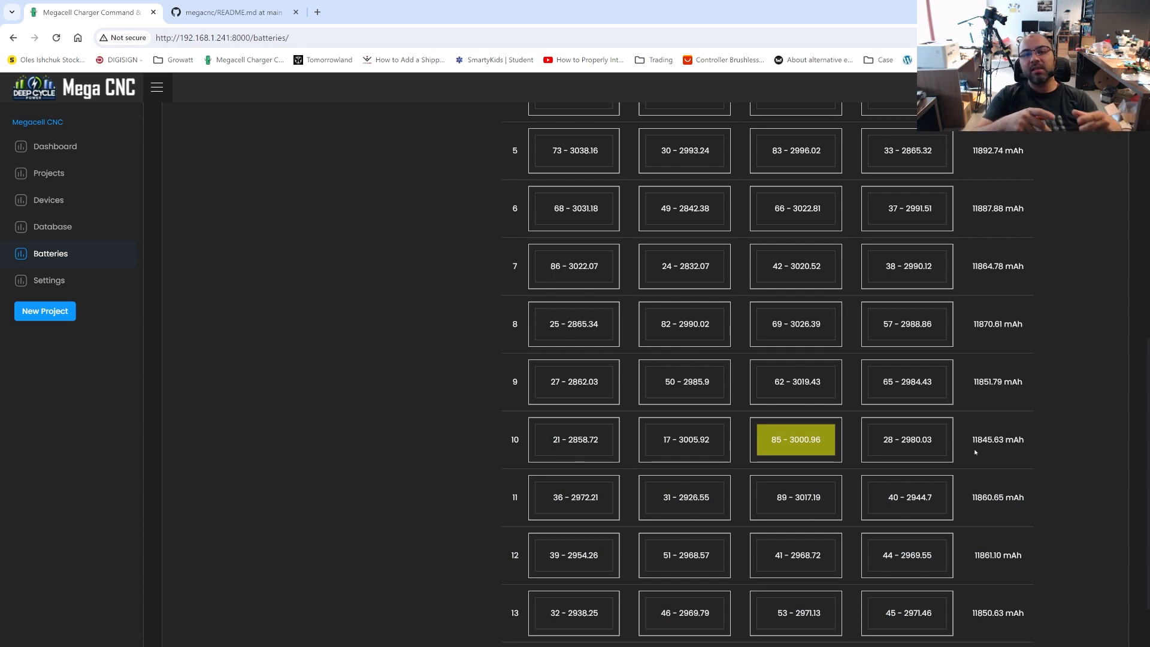
Compare the cell distribution and total capacities across all 13 rows of Battery 2's pack layout
{"action": "scroll", "coordinate": [975, 452], "scroll_direction": "up", "scroll_amount": 6}
{"action": "scroll", "coordinate": [975, 454], "scroll_direction": "down", "scroll_amount": 2}
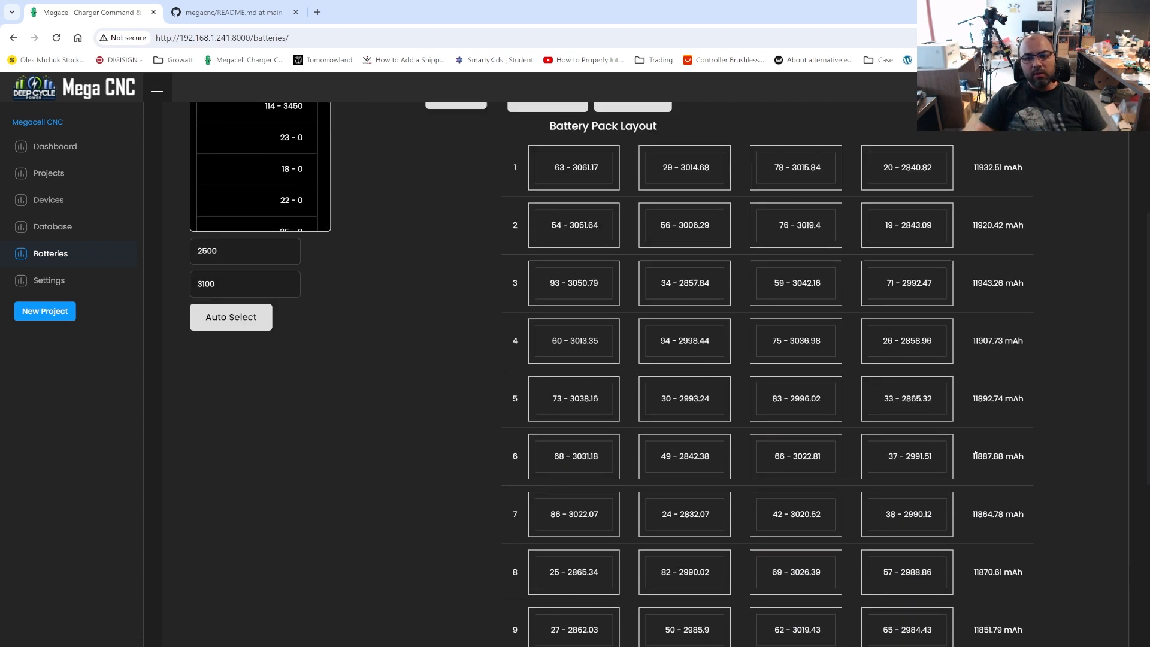
{"action": "scroll", "coordinate": [1012, 346], "scroll_direction": "up", "scroll_amount": 1}
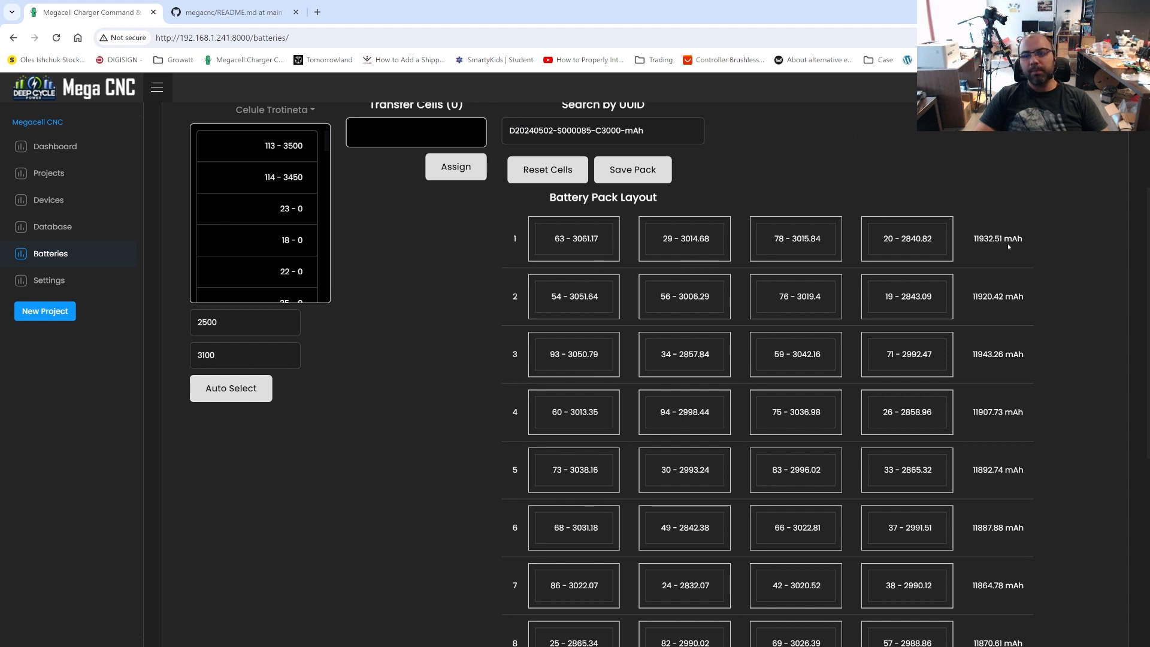
{"action": "left_click_drag", "start_coordinate": [575, 238], "coordinate": [974, 249]}
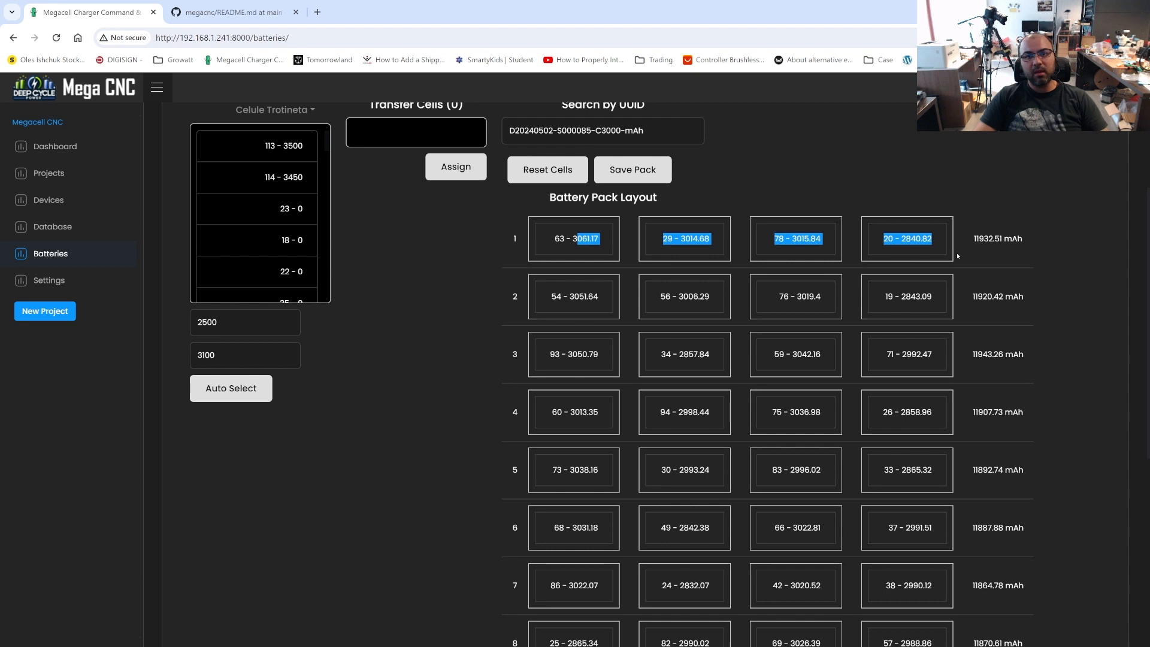
{"action": "scroll", "coordinate": [937, 316], "scroll_direction": "down", "scroll_amount": 5}
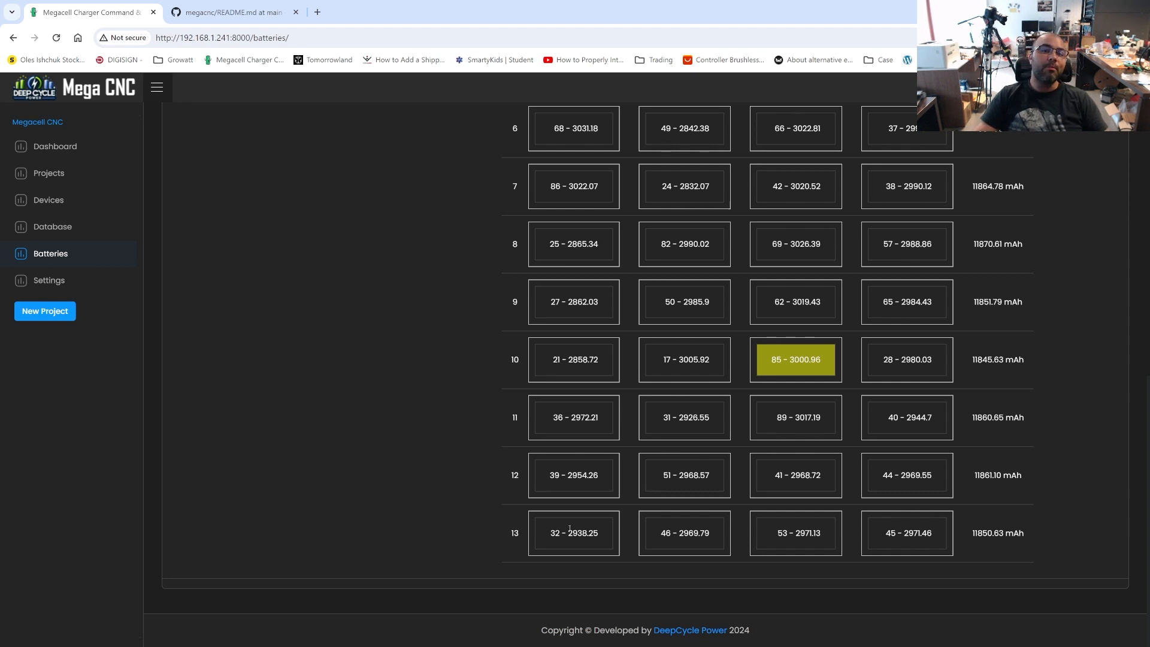
{"action": "scroll", "coordinate": [570, 528], "scroll_direction": "up", "scroll_amount": 10}
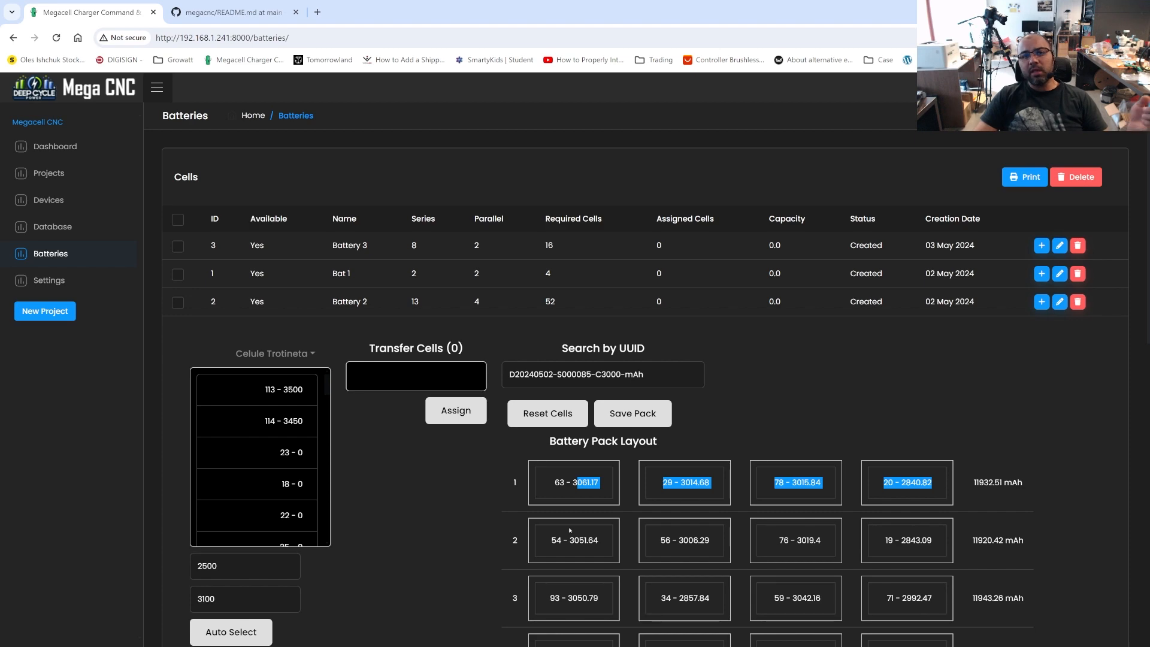
{"action": "scroll", "coordinate": [604, 510], "scroll_direction": "down", "scroll_amount": 10}
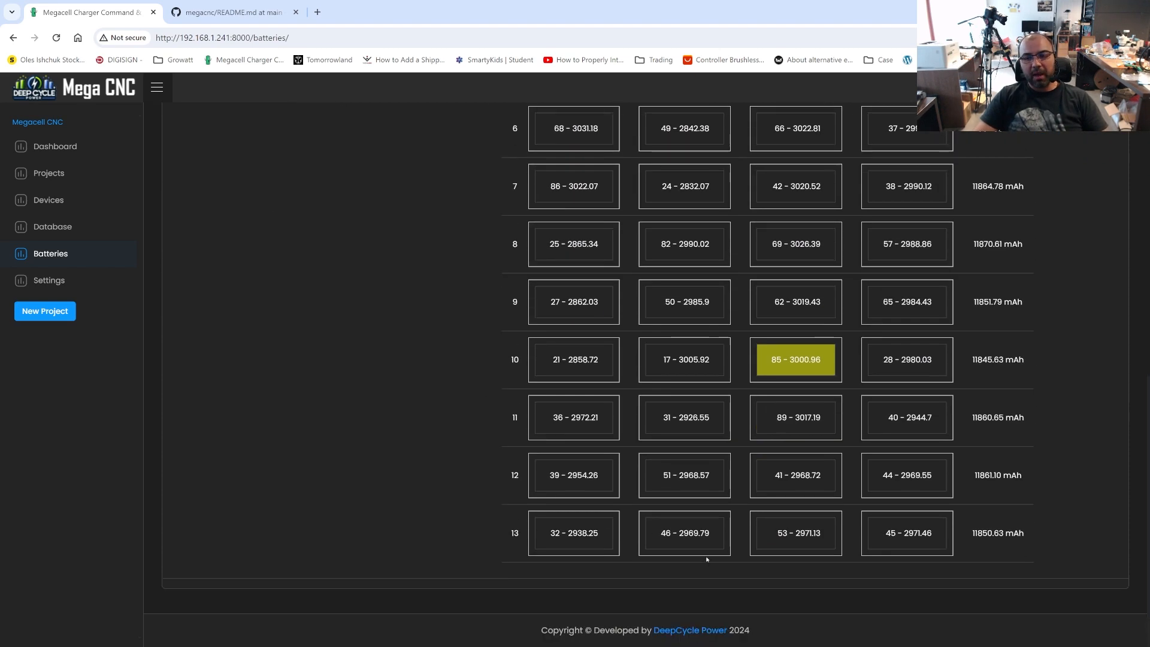
{"action": "scroll", "coordinate": [707, 559], "scroll_direction": "up", "scroll_amount": 4}
{"action": "scroll", "coordinate": [767, 459], "scroll_direction": "down", "scroll_amount": 3}
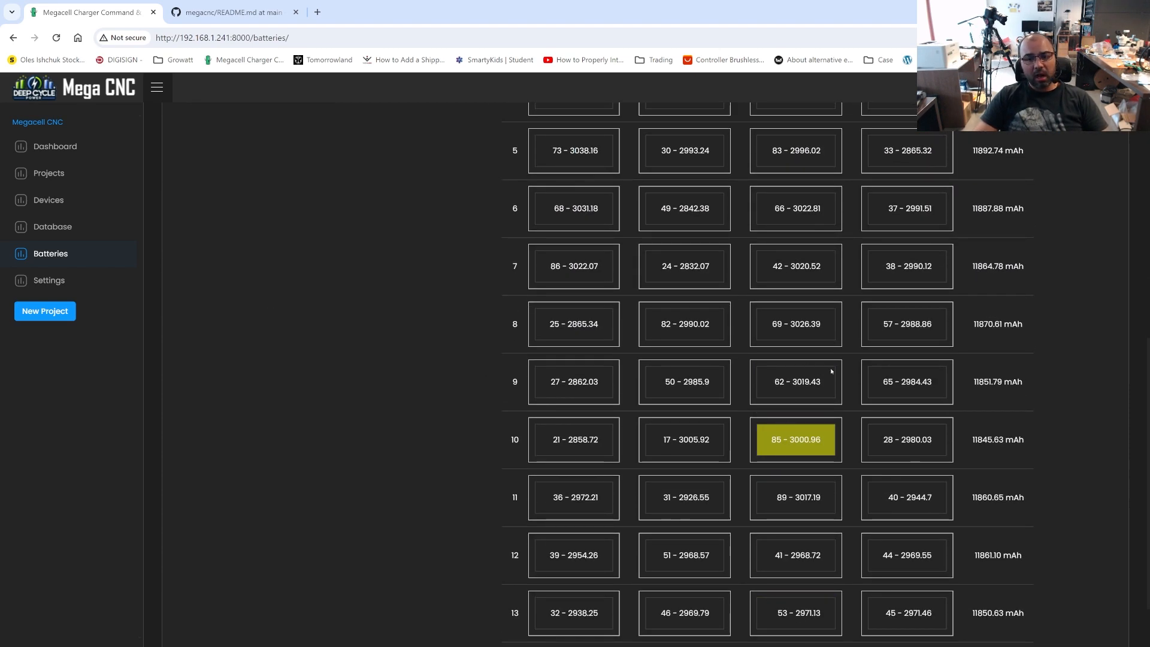
{"action": "scroll", "coordinate": [1018, 383], "scroll_direction": "up", "scroll_amount": 9}
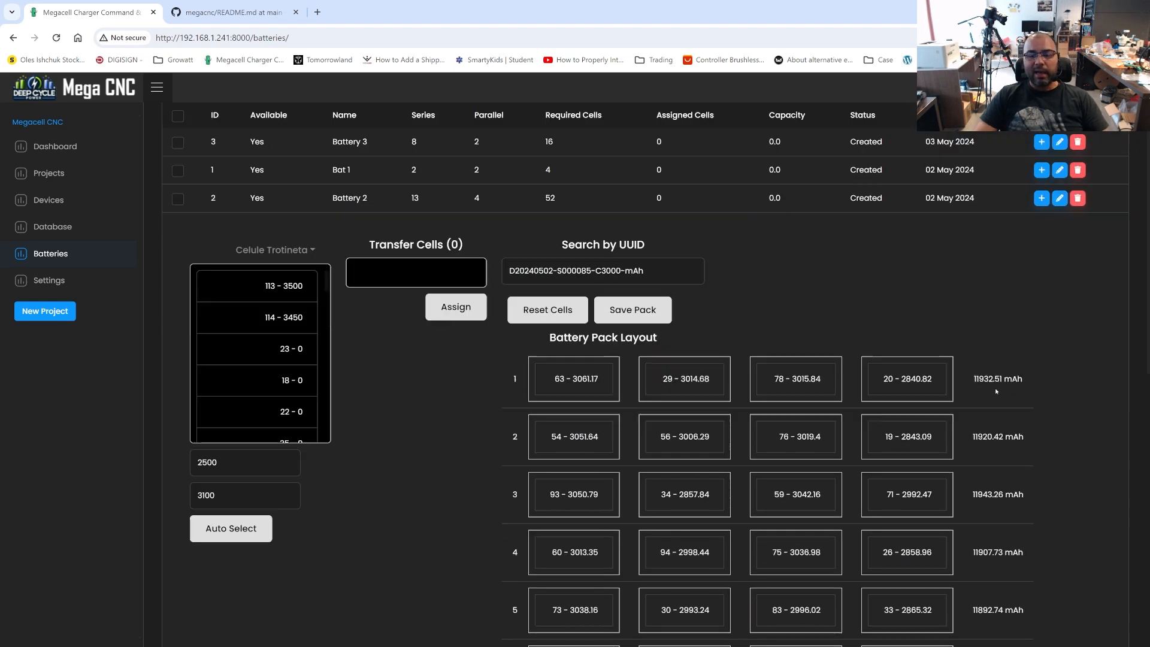
{"action": "scroll", "coordinate": [997, 390], "scroll_direction": "down", "scroll_amount": 7}
{"action": "scroll", "coordinate": [996, 392], "scroll_direction": "down", "scroll_amount": 3}
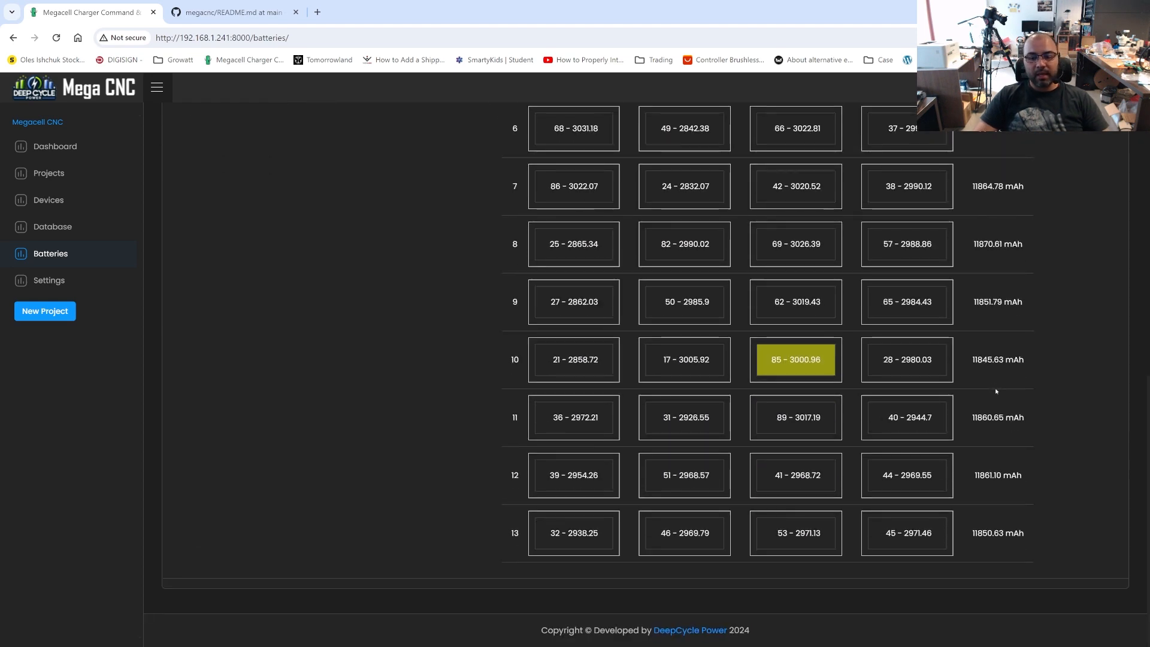
Compare the total capacity of row 1 with the totals of the last rows in Battery 2's pack layout
{"action": "scroll", "coordinate": [997, 391], "scroll_direction": "up", "scroll_amount": 10}
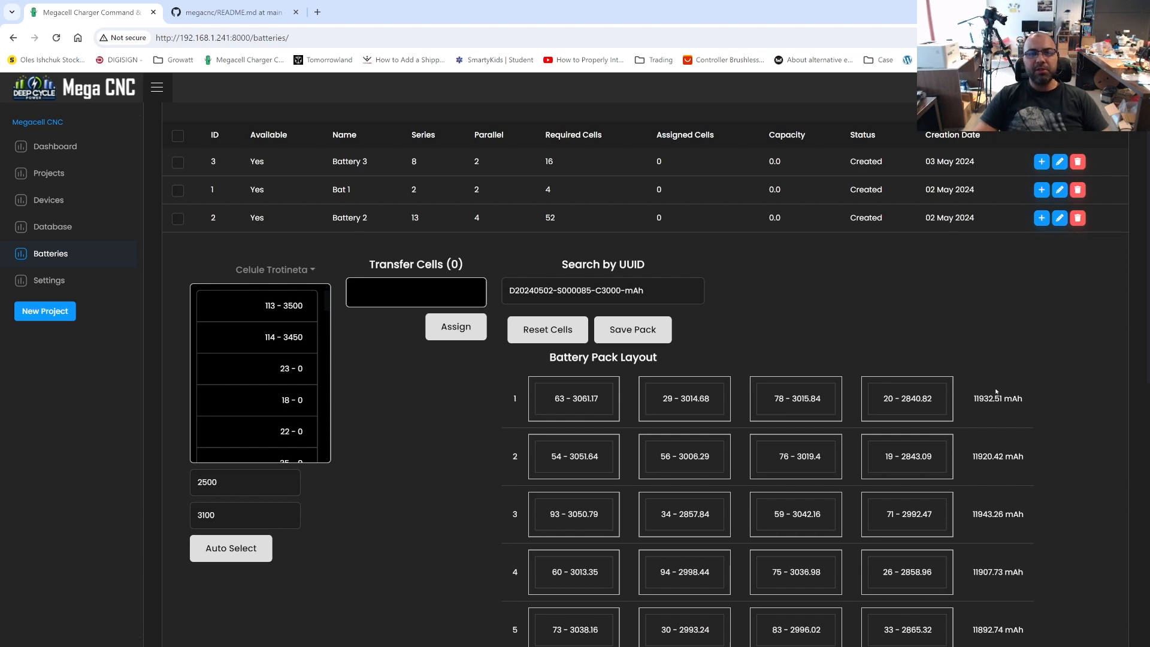
{"action": "scroll", "coordinate": [997, 392], "scroll_direction": "down", "scroll_amount": 10}
{"action": "scroll", "coordinate": [996, 391], "scroll_direction": "up", "scroll_amount": 10}
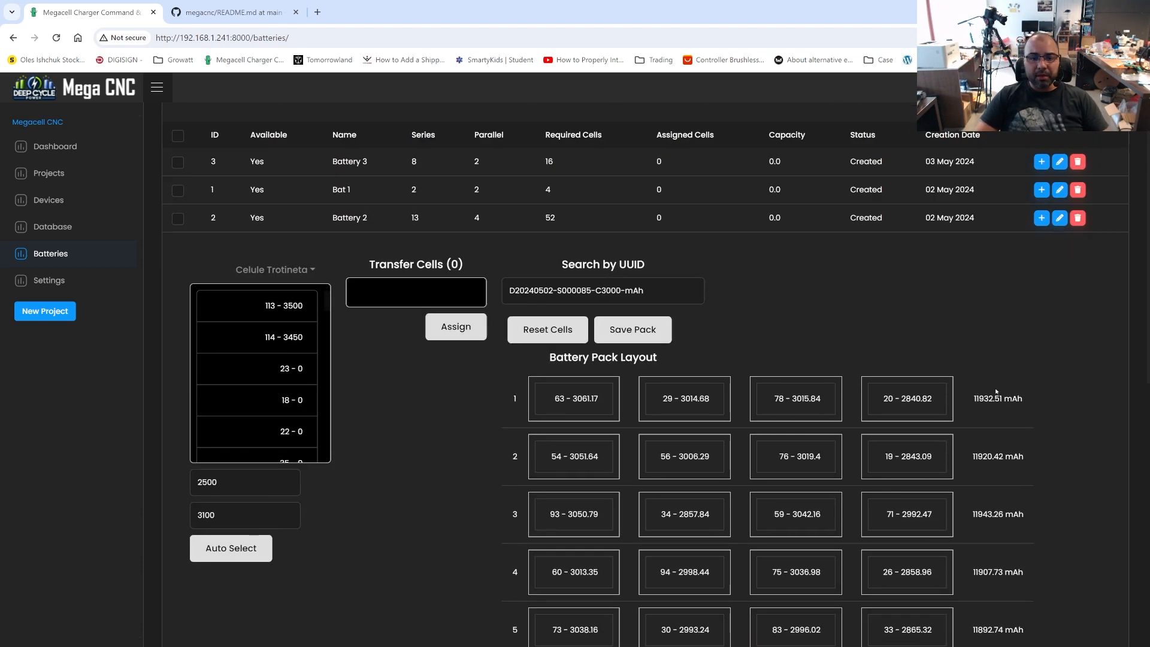
{"action": "scroll", "coordinate": [997, 391], "scroll_direction": "down", "scroll_amount": 10}
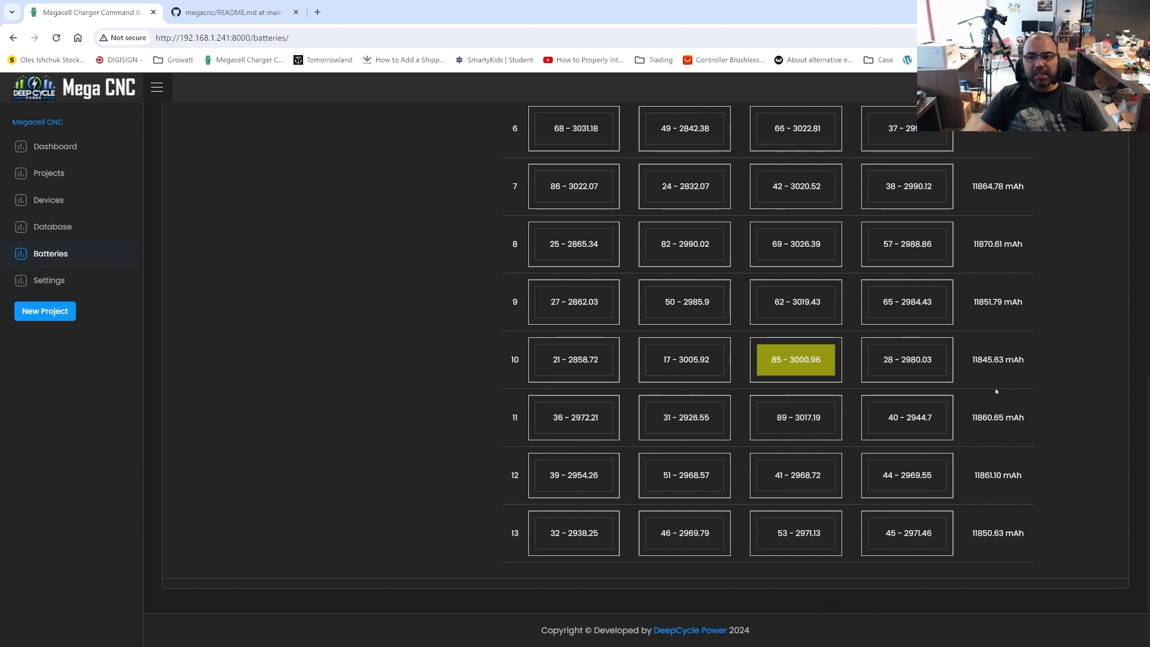
{"action": "scroll", "coordinate": [996, 391], "scroll_direction": "up", "scroll_amount": 10}
{"action": "triple_click", "coordinate": [958, 395]}
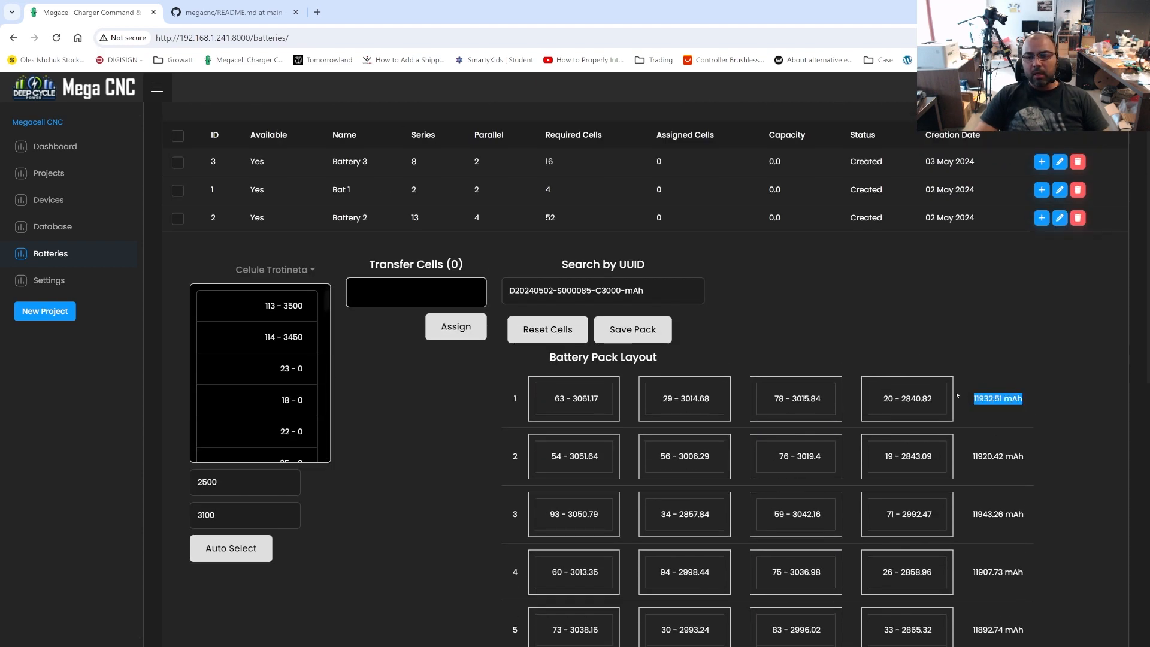
{"action": "left_click", "coordinate": [461, 361]}
{"action": "scroll", "coordinate": [1030, 452], "scroll_direction": "down", "scroll_amount": 4}
{"action": "scroll", "coordinate": [1024, 502], "scroll_direction": "down", "scroll_amount": 3}
{"action": "scroll", "coordinate": [1019, 467], "scroll_direction": "up", "scroll_amount": 6}
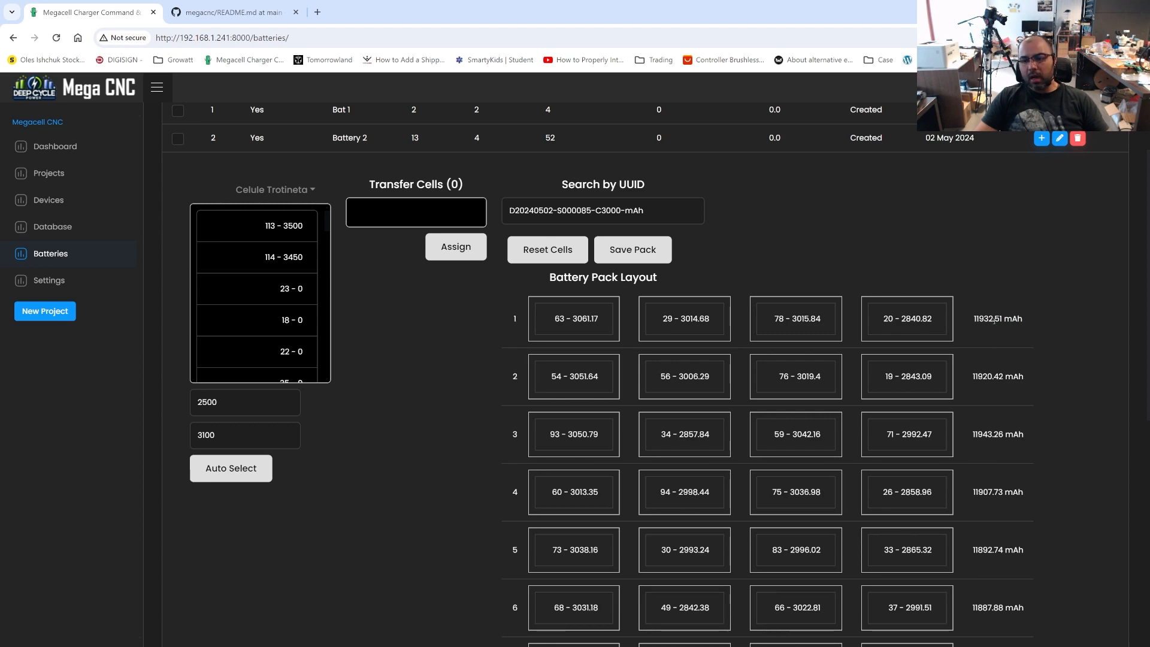
{"action": "double_click", "coordinate": [994, 321]}
{"action": "scroll", "coordinate": [1040, 424], "scroll_direction": "up", "scroll_amount": 3}
{"action": "scroll", "coordinate": [1012, 420], "scroll_direction": "down", "scroll_amount": 11}
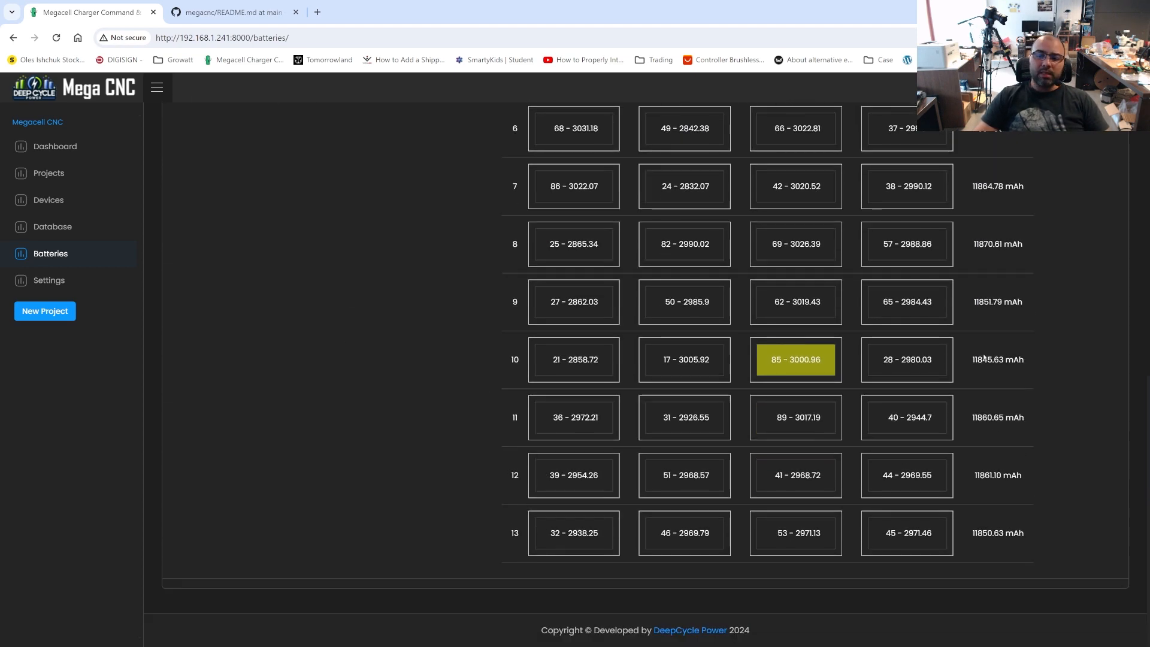
{"action": "scroll", "coordinate": [599, 504], "scroll_direction": "up", "scroll_amount": 8}
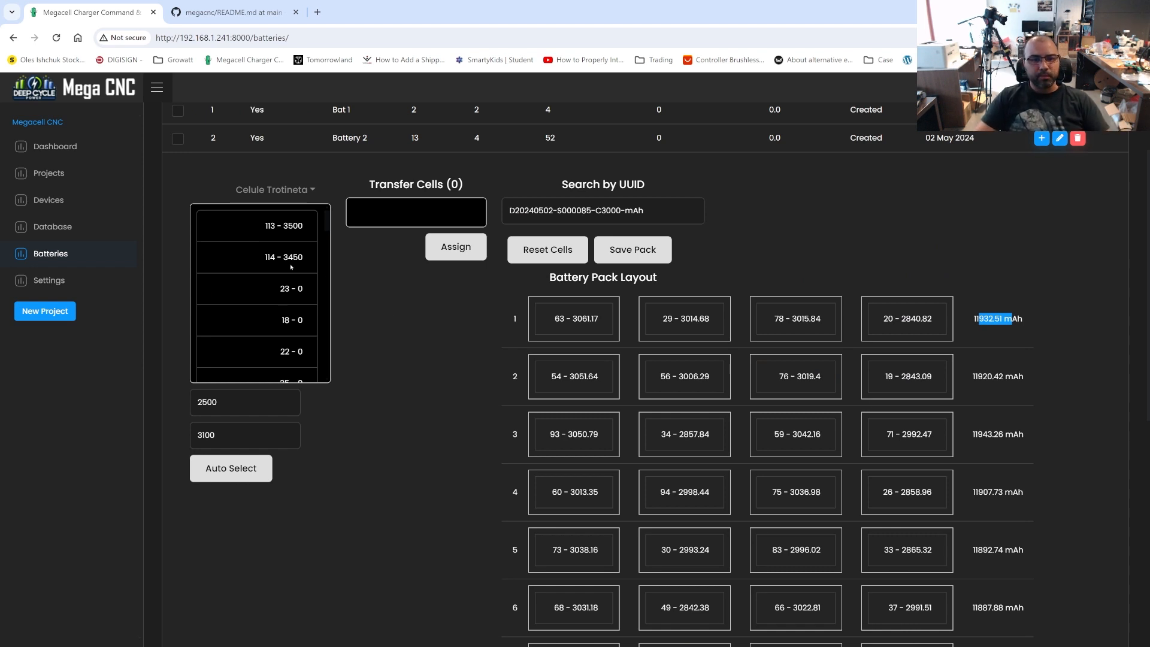
Move cells 114, 23 and 18 from the Celule Trotineta project list into Battery 2's transfer list
{"action": "left_click_drag", "start_coordinate": [291, 266], "coordinate": [445, 216]}
{"action": "left_click_drag", "start_coordinate": [282, 271], "coordinate": [445, 219]}
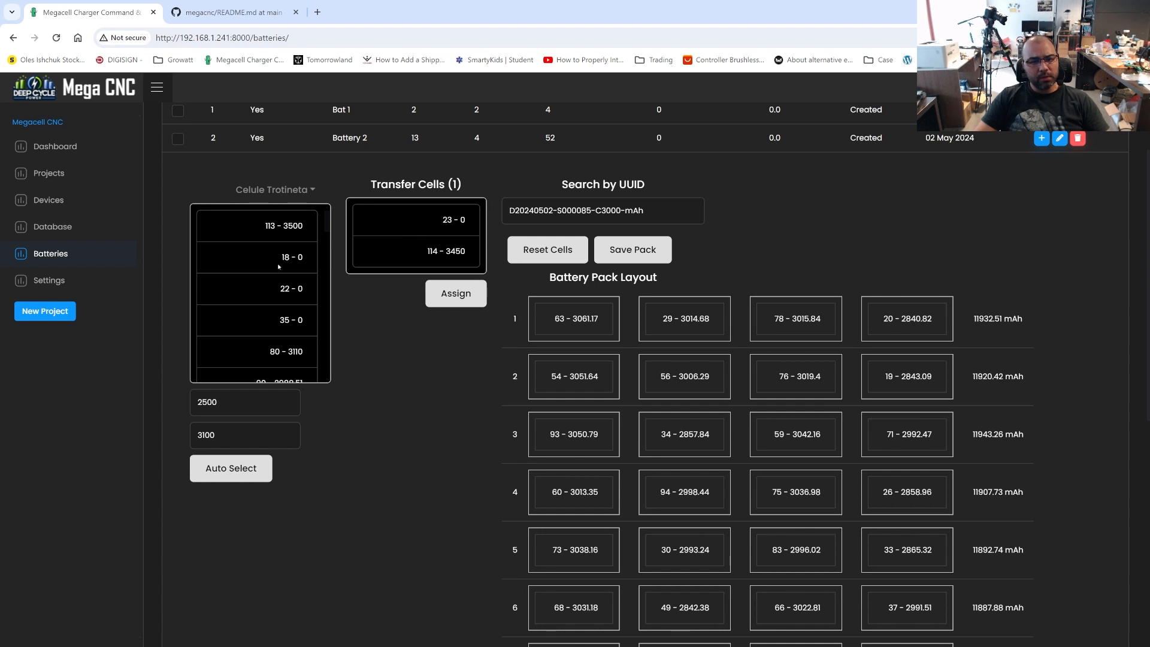
{"action": "left_click_drag", "start_coordinate": [278, 266], "coordinate": [386, 297]}
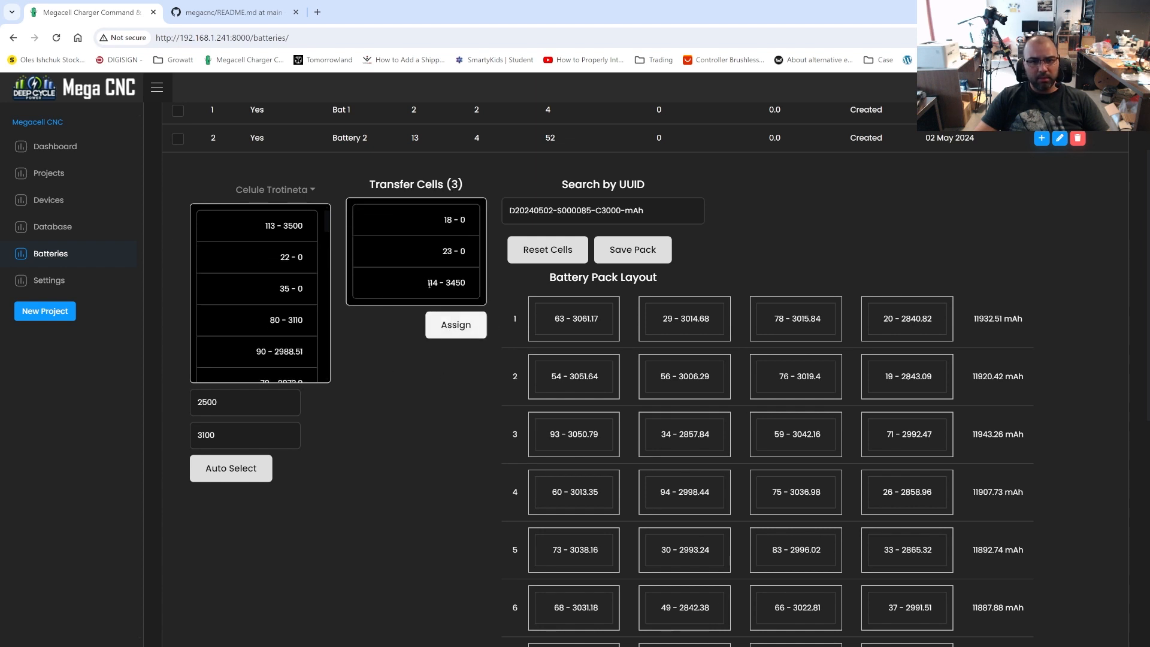
Swap cell 114 into row 1 in place of cell 29, and cell 29 into row 3 in place of cell 34
{"action": "left_click_drag", "start_coordinate": [429, 286], "coordinate": [677, 327]}
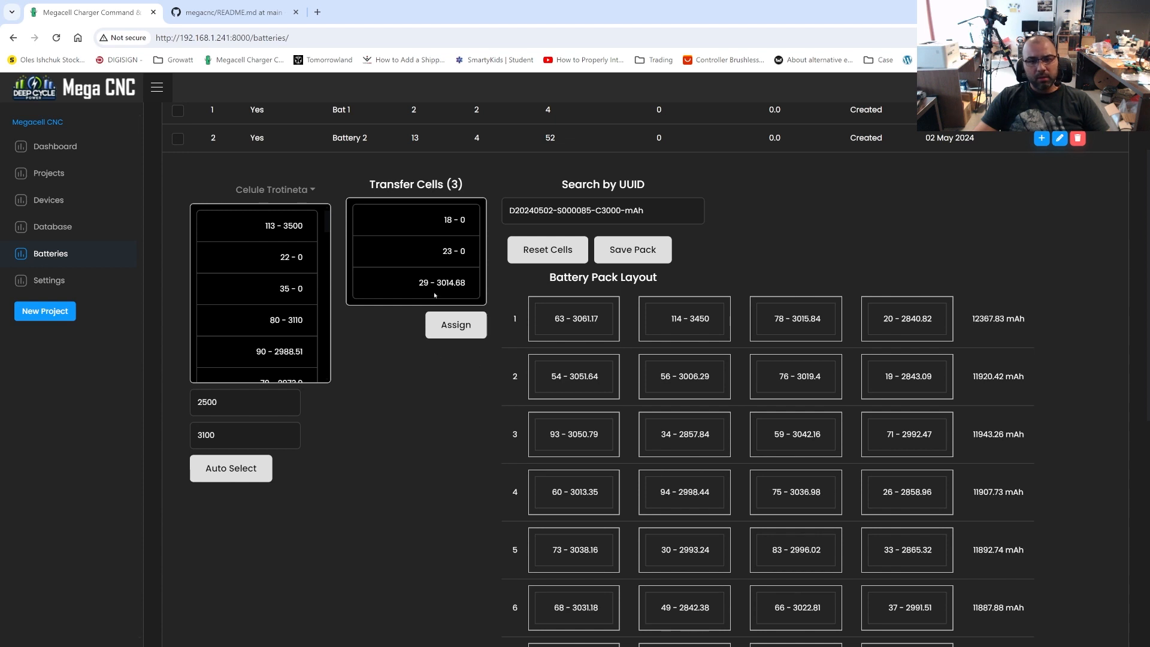
{"action": "left_click_drag", "start_coordinate": [435, 295], "coordinate": [685, 441]}
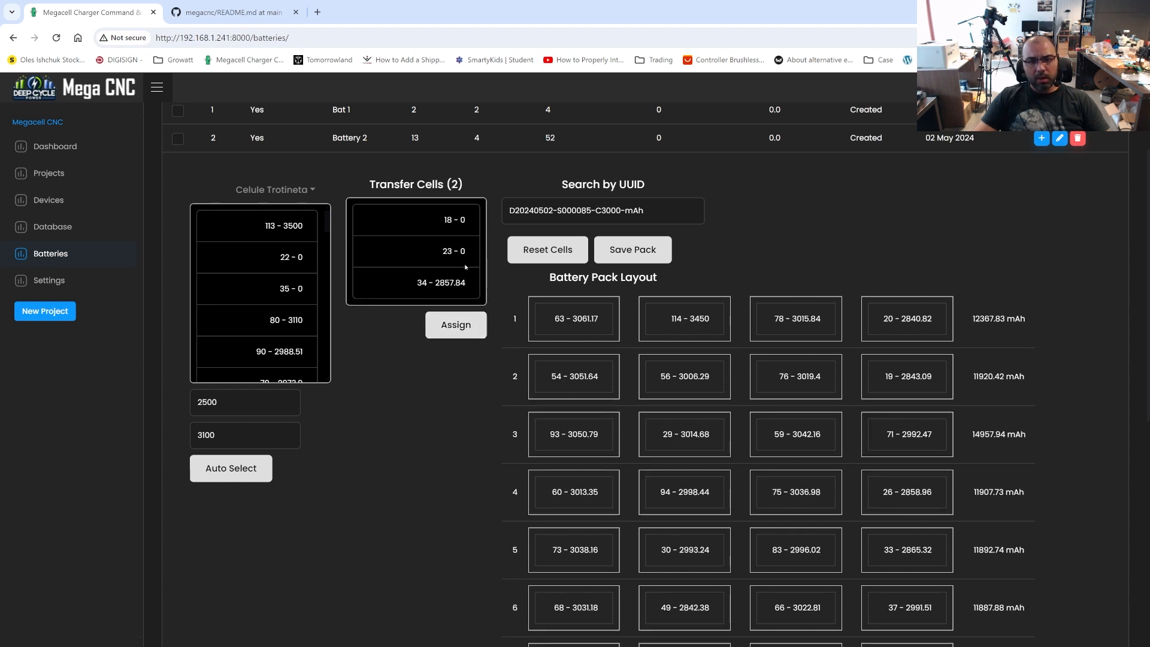
Examine the transfer list, cell placement and row totals across all 13 rows of Battery 2's rearranged layout
{"action": "scroll", "coordinate": [732, 476], "scroll_direction": "down", "scroll_amount": 8}
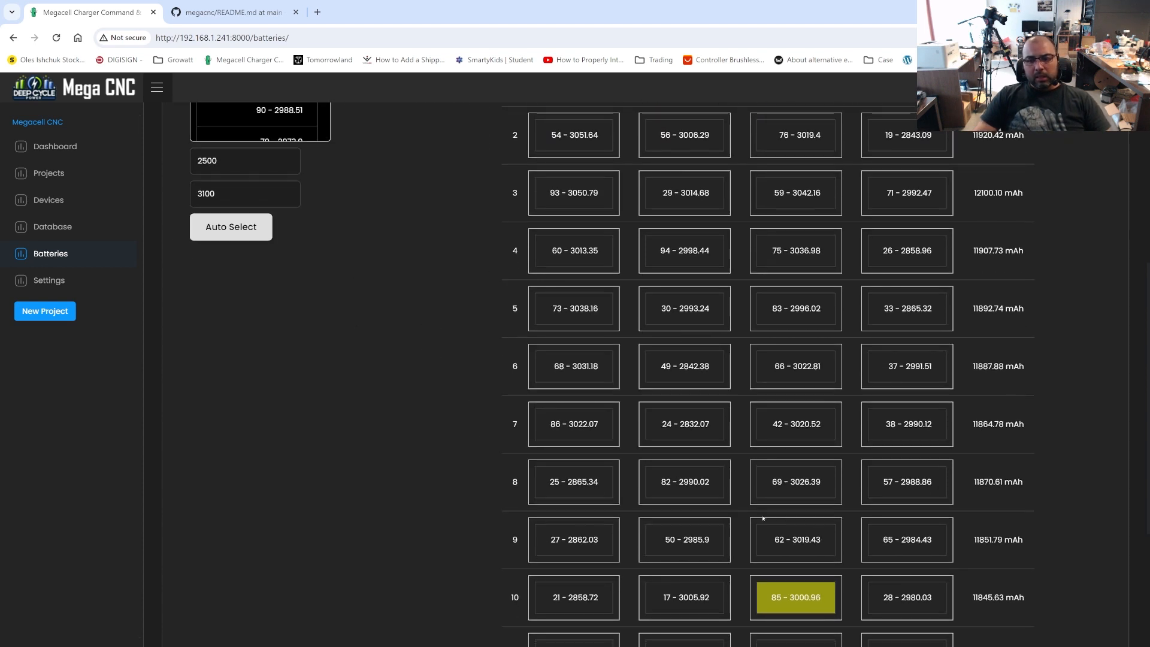
{"action": "scroll", "coordinate": [762, 518], "scroll_direction": "up", "scroll_amount": 5}
{"action": "scroll", "coordinate": [762, 518], "scroll_direction": "up", "scroll_amount": 5}
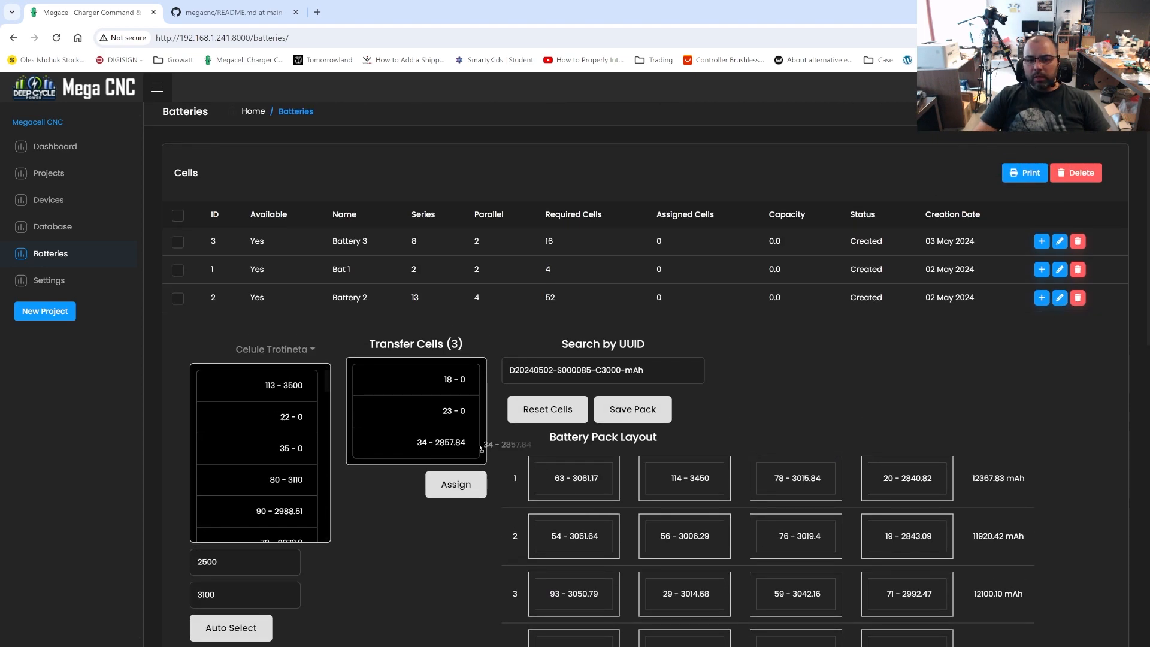
{"action": "scroll", "coordinate": [890, 464], "scroll_direction": "down", "scroll_amount": 10}
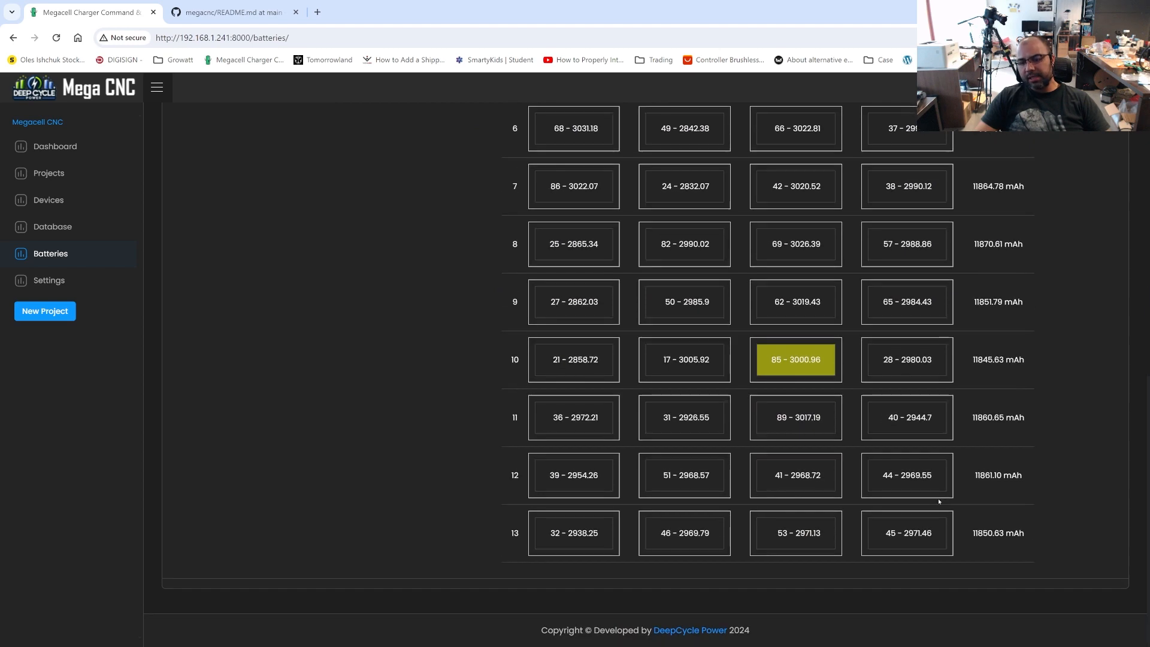
{"action": "scroll", "coordinate": [939, 501], "scroll_direction": "up", "scroll_amount": 7}
{"action": "scroll", "coordinate": [939, 501], "scroll_direction": "up", "scroll_amount": 4}
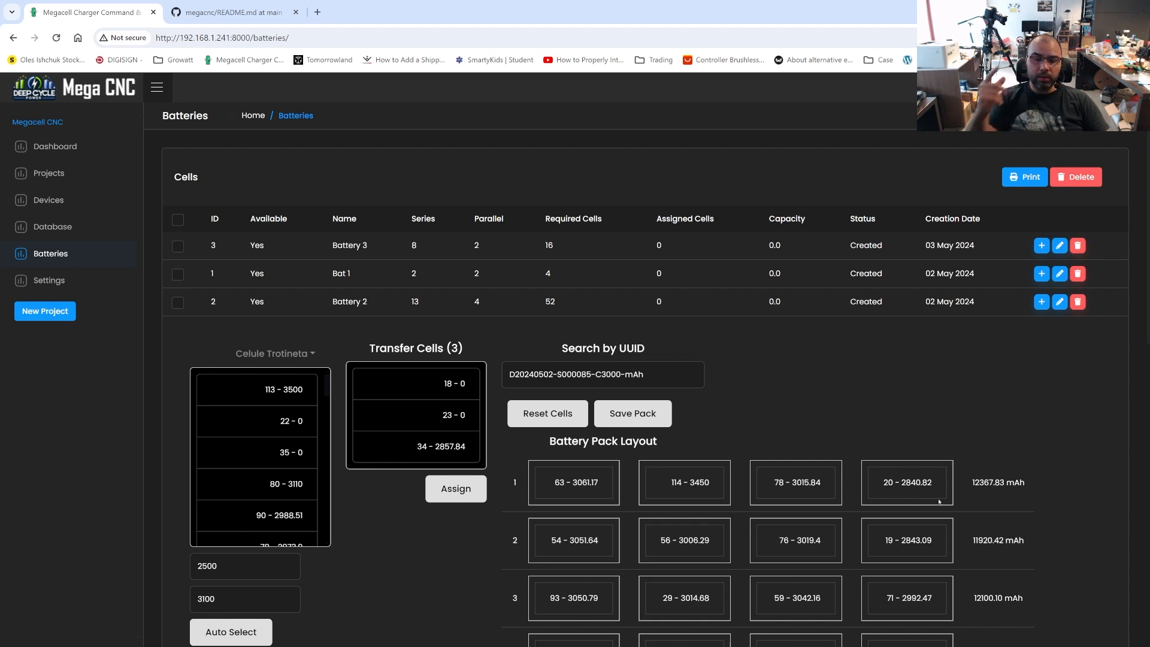
{"action": "scroll", "coordinate": [940, 502], "scroll_direction": "down", "scroll_amount": 6}
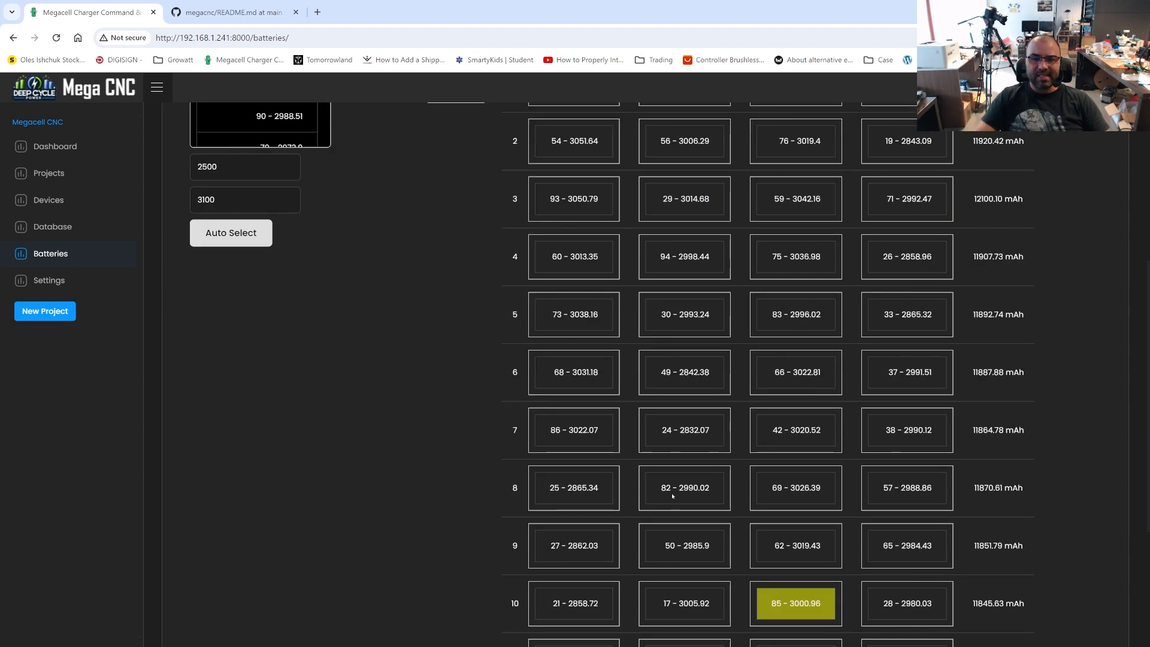
{"action": "scroll", "coordinate": [685, 364], "scroll_direction": "down", "scroll_amount": 4}
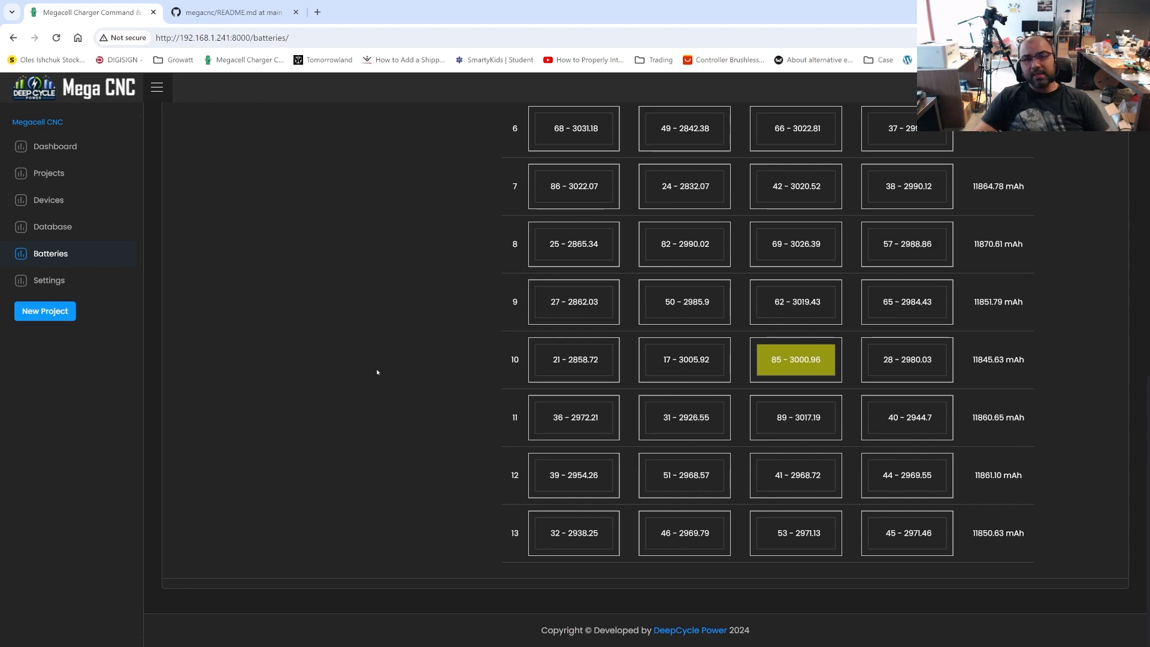
{"action": "scroll", "coordinate": [756, 437], "scroll_direction": "up", "scroll_amount": 10}
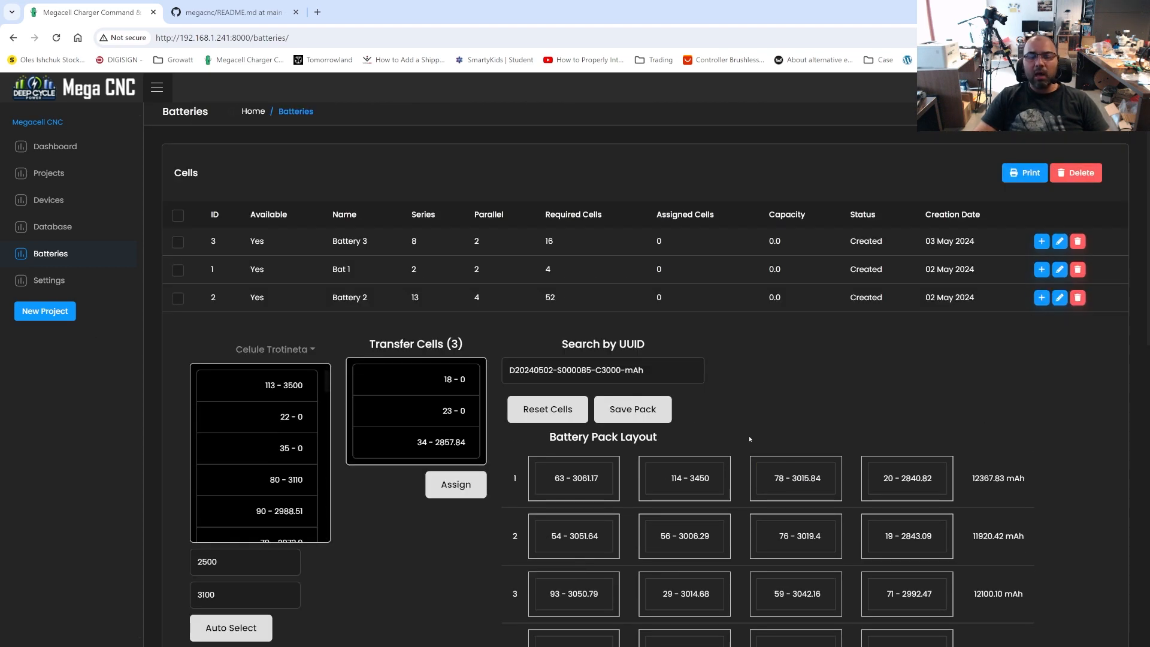
{"action": "scroll", "coordinate": [718, 433], "scroll_direction": "down", "scroll_amount": 1}
{"action": "scroll", "coordinate": [711, 435], "scroll_direction": "down", "scroll_amount": 10}
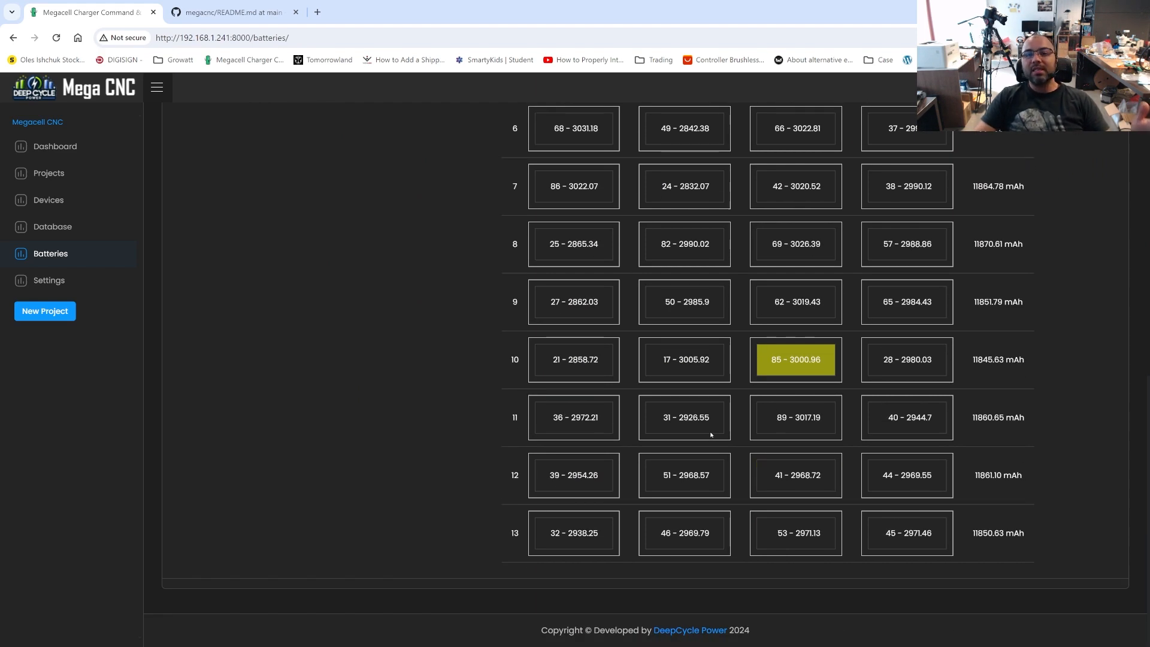
{"action": "scroll", "coordinate": [711, 435], "scroll_direction": "up", "scroll_amount": 6}
{"action": "scroll", "coordinate": [711, 435], "scroll_direction": "up", "scroll_amount": 5}
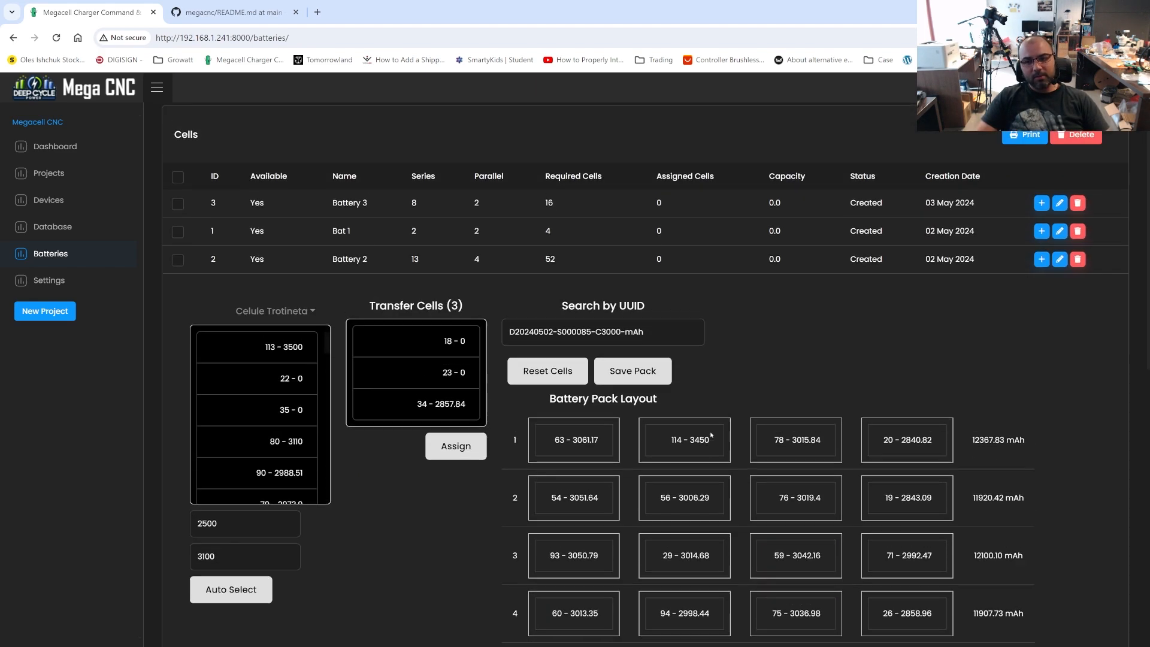
{"action": "scroll", "coordinate": [711, 435], "scroll_direction": "down", "scroll_amount": 10}
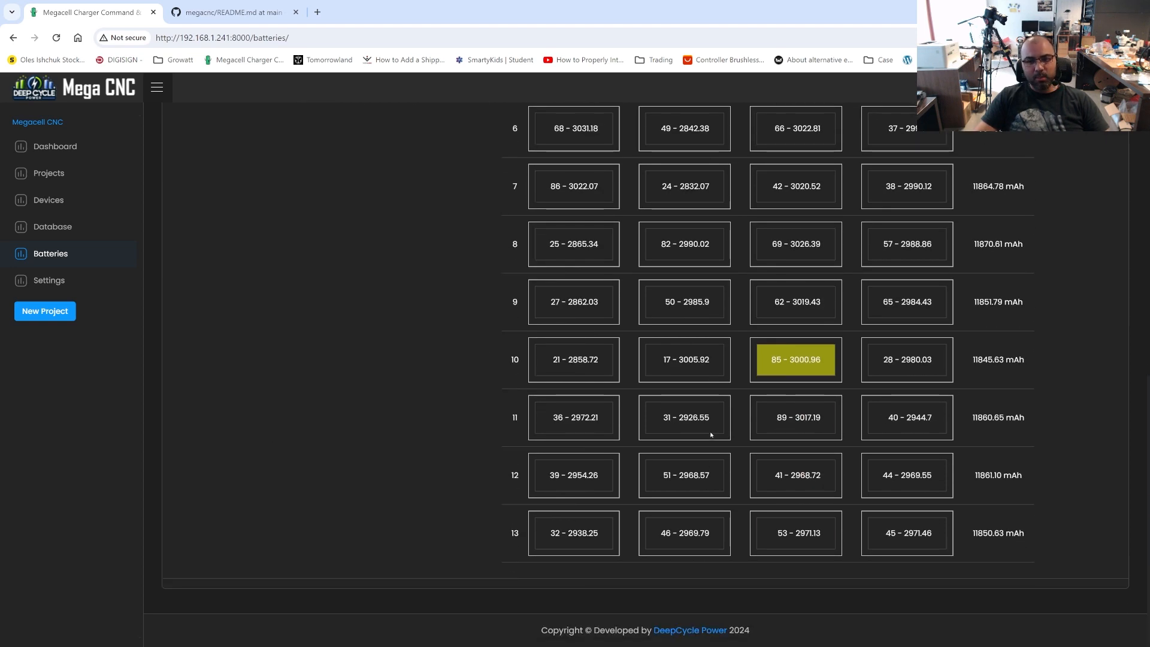
{"action": "scroll", "coordinate": [711, 435], "scroll_direction": "up", "scroll_amount": 7}
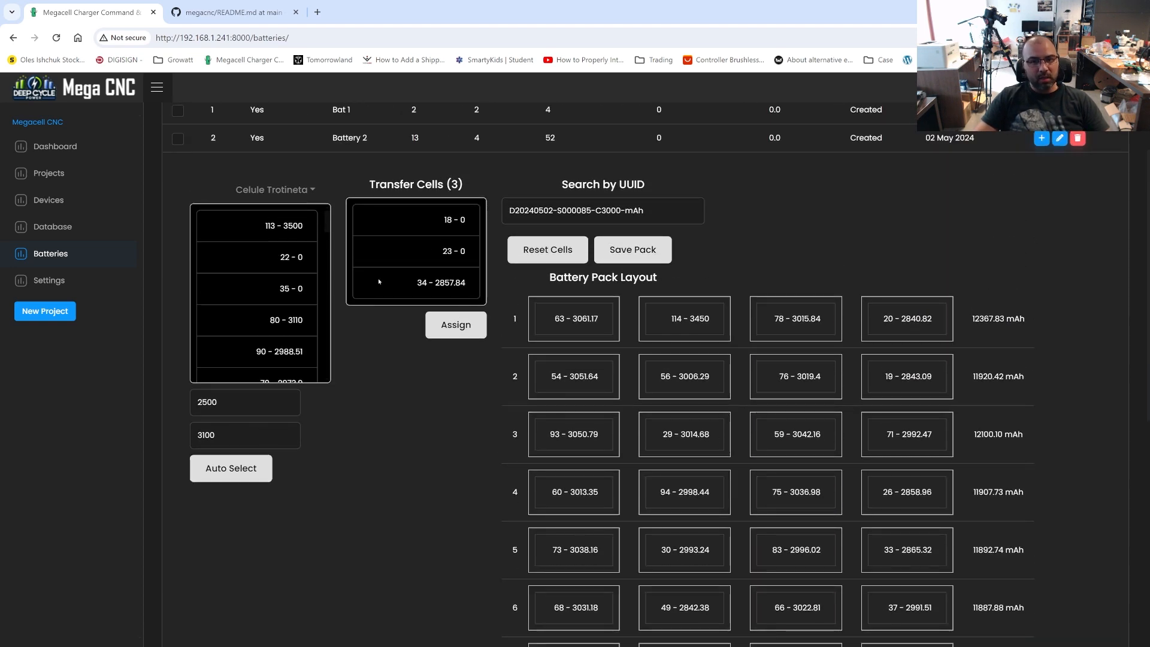
{"action": "scroll", "coordinate": [741, 439], "scroll_direction": "down", "scroll_amount": 8}
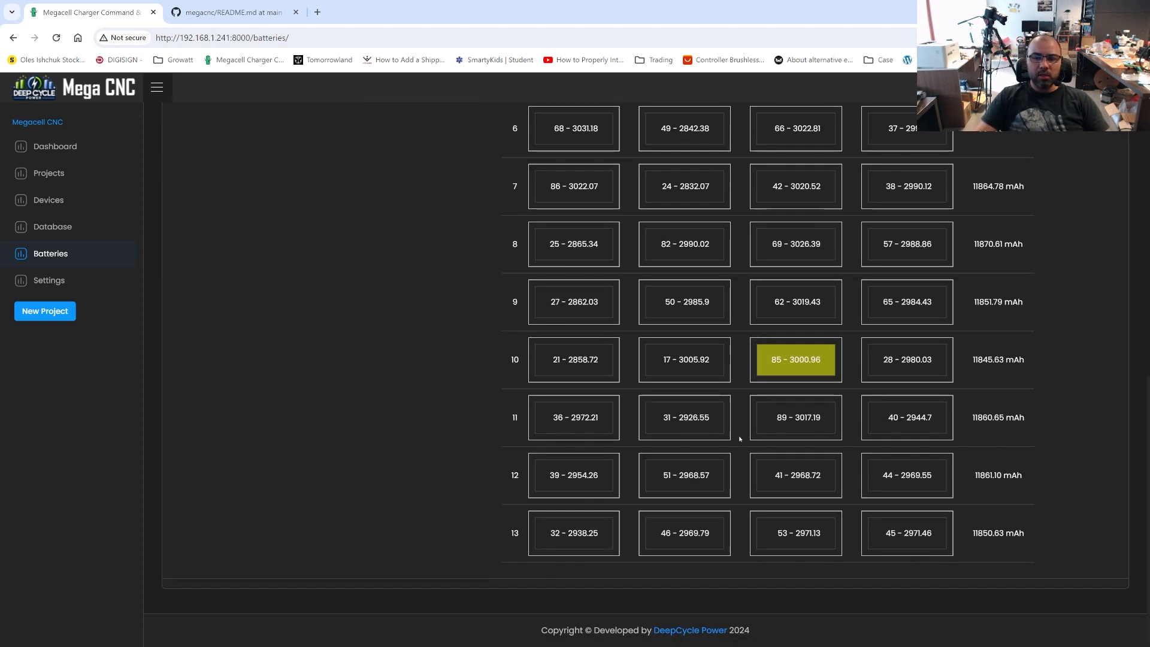
{"action": "scroll", "coordinate": [741, 440], "scroll_direction": "up", "scroll_amount": 9}
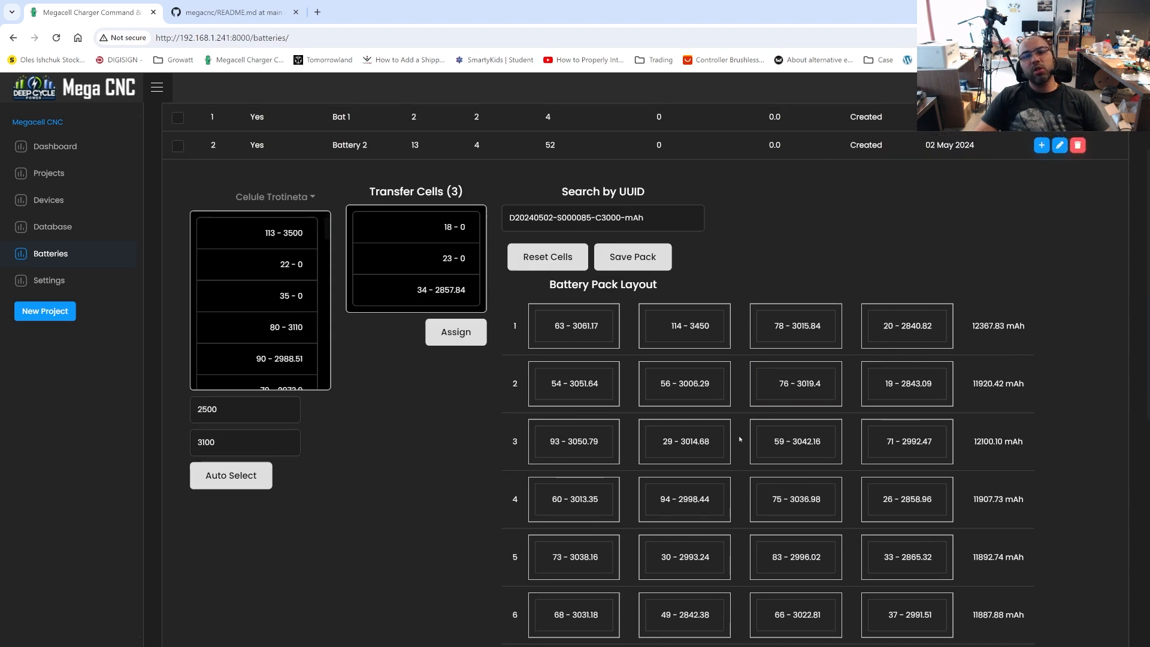
{"action": "scroll", "coordinate": [740, 439], "scroll_direction": "up", "scroll_amount": 3}
{"action": "scroll", "coordinate": [579, 458], "scroll_direction": "down", "scroll_amount": 11}
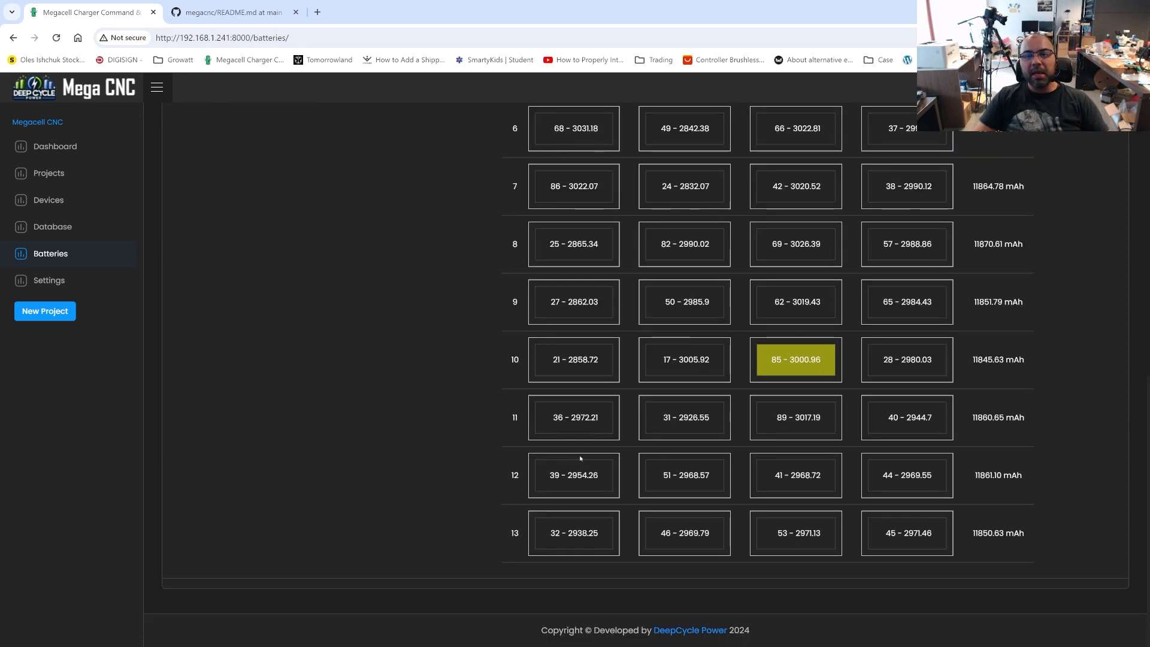
{"action": "scroll", "coordinate": [580, 458], "scroll_direction": "up", "scroll_amount": 8}
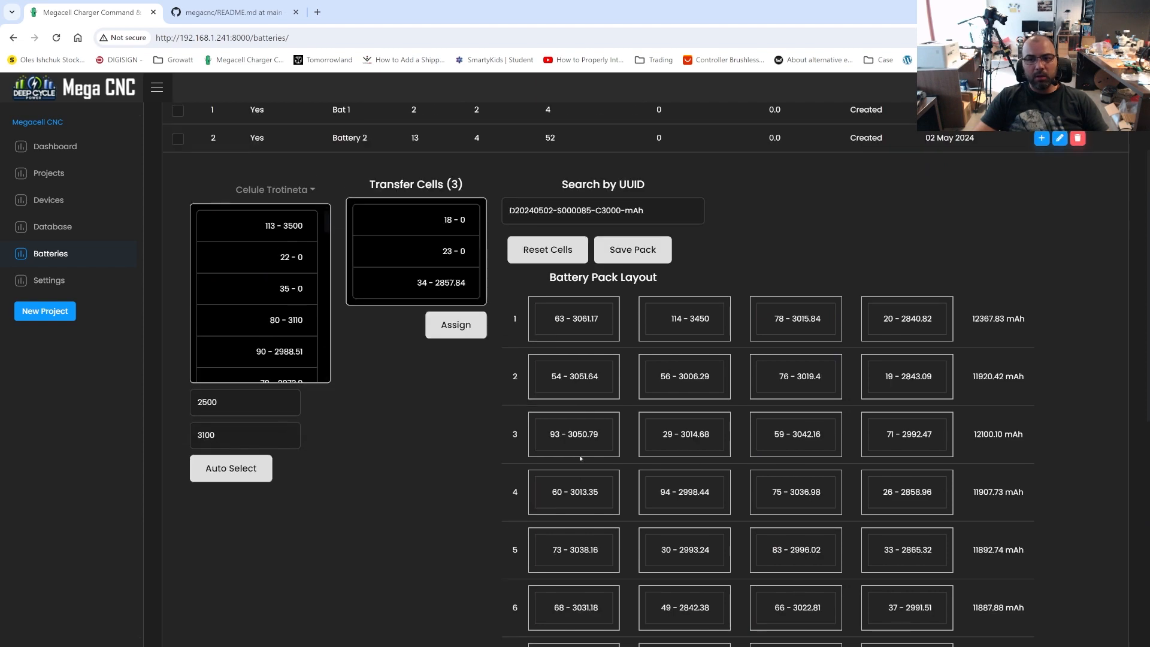
{"action": "scroll", "coordinate": [671, 420], "scroll_direction": "down", "scroll_amount": 8}
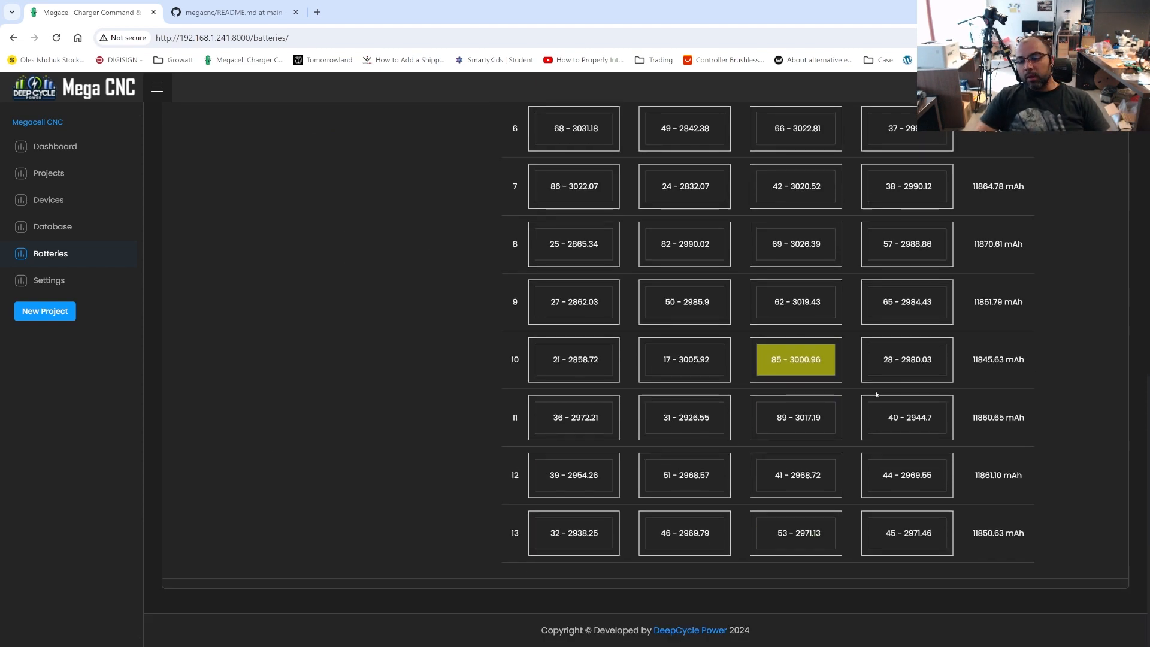
{"action": "scroll", "coordinate": [877, 394], "scroll_direction": "up", "scroll_amount": 10}
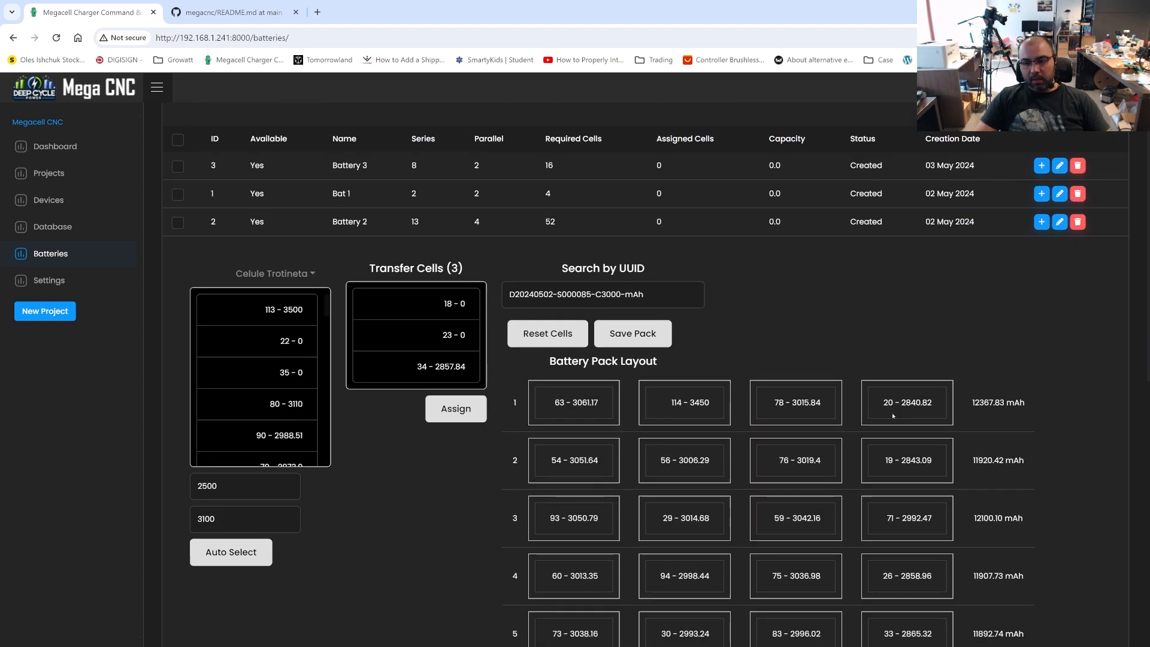
{"action": "scroll", "coordinate": [892, 415], "scroll_direction": "down", "scroll_amount": 10}
{"action": "scroll", "coordinate": [574, 353], "scroll_direction": "up", "scroll_amount": 10}
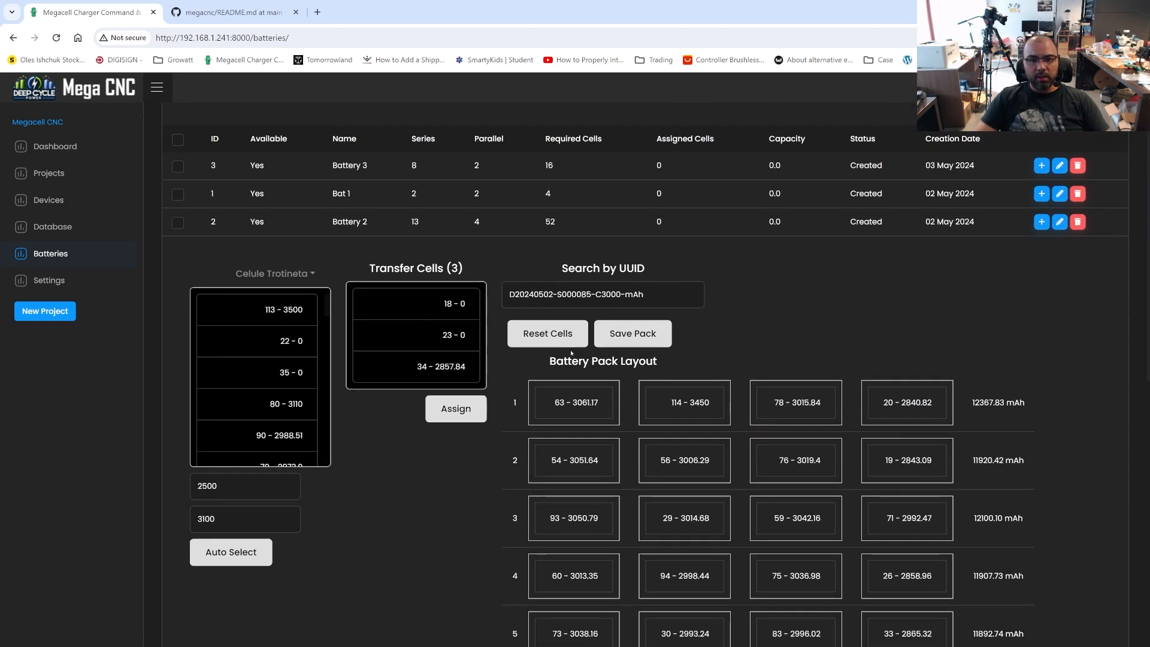
{"action": "scroll", "coordinate": [861, 327], "scroll_direction": "up", "scroll_amount": 2}
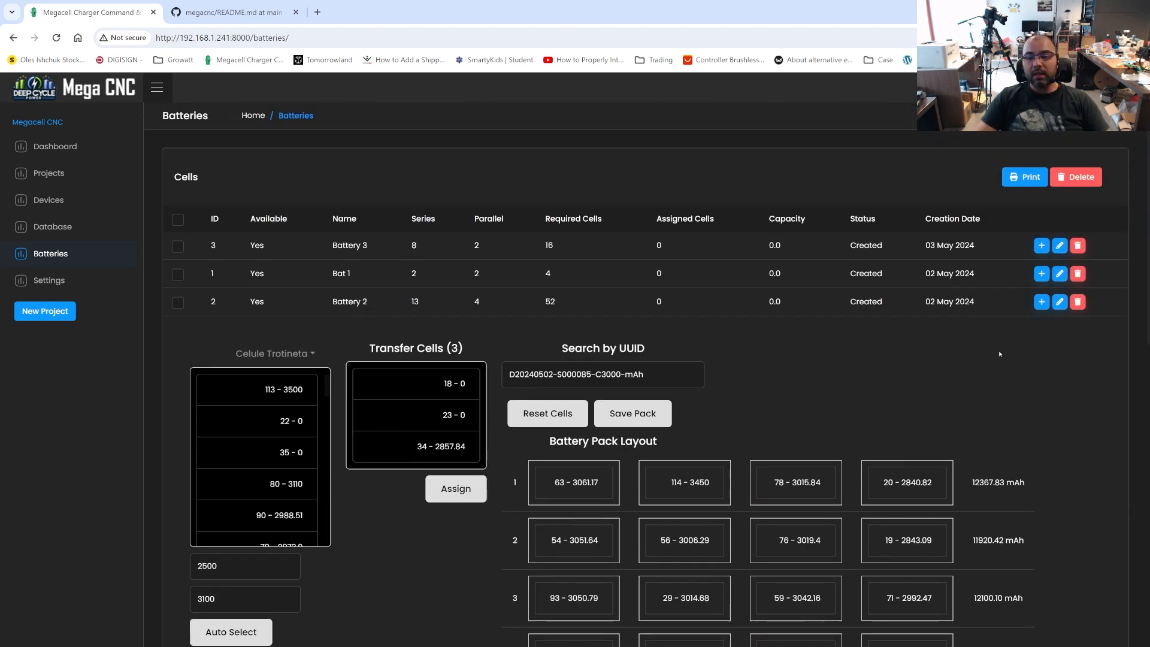
Reload the batteries page to discard Battery 2's unsaved layout, and open Battery 3's pack builder to check its required cells
{"action": "left_click", "coordinate": [56, 37]}
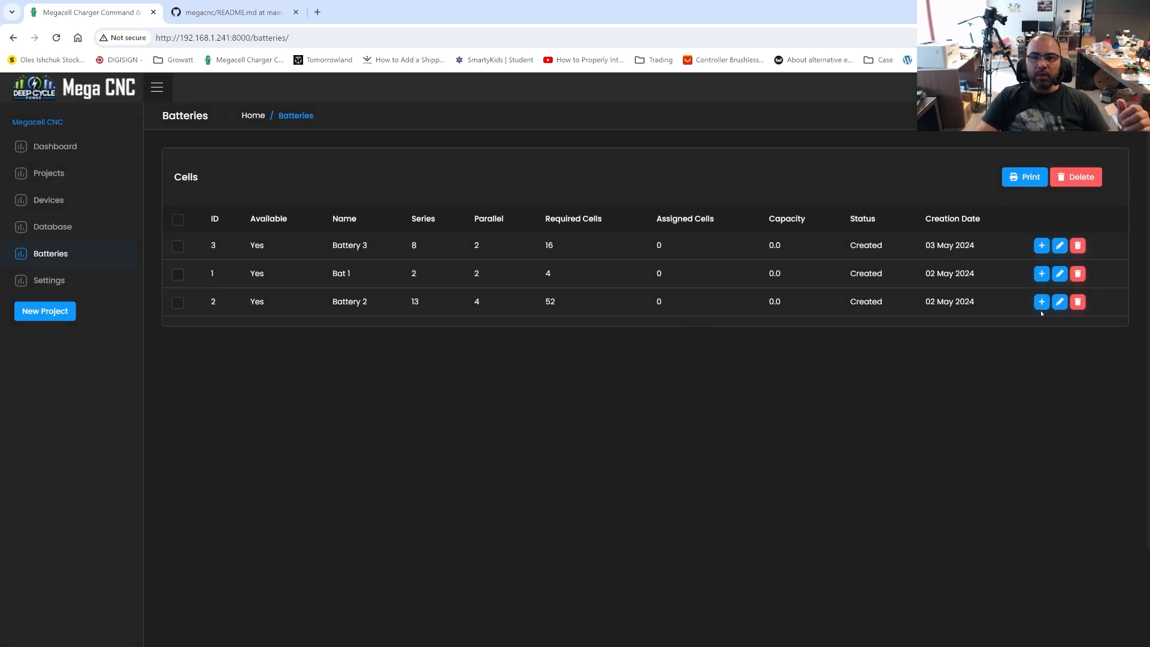
{"action": "double_click", "coordinate": [626, 254]}
{"action": "left_click", "coordinate": [627, 254]}
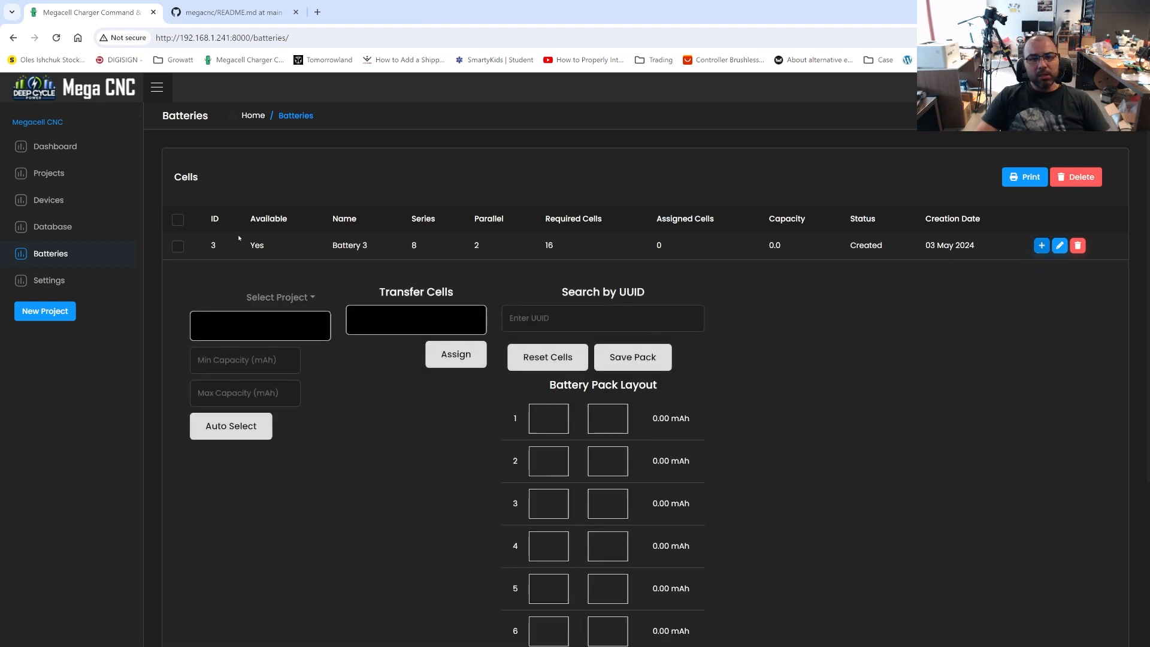
{"action": "left_click_drag", "start_coordinate": [544, 246], "coordinate": [664, 248]}
{"action": "left_click", "coordinate": [589, 248]}
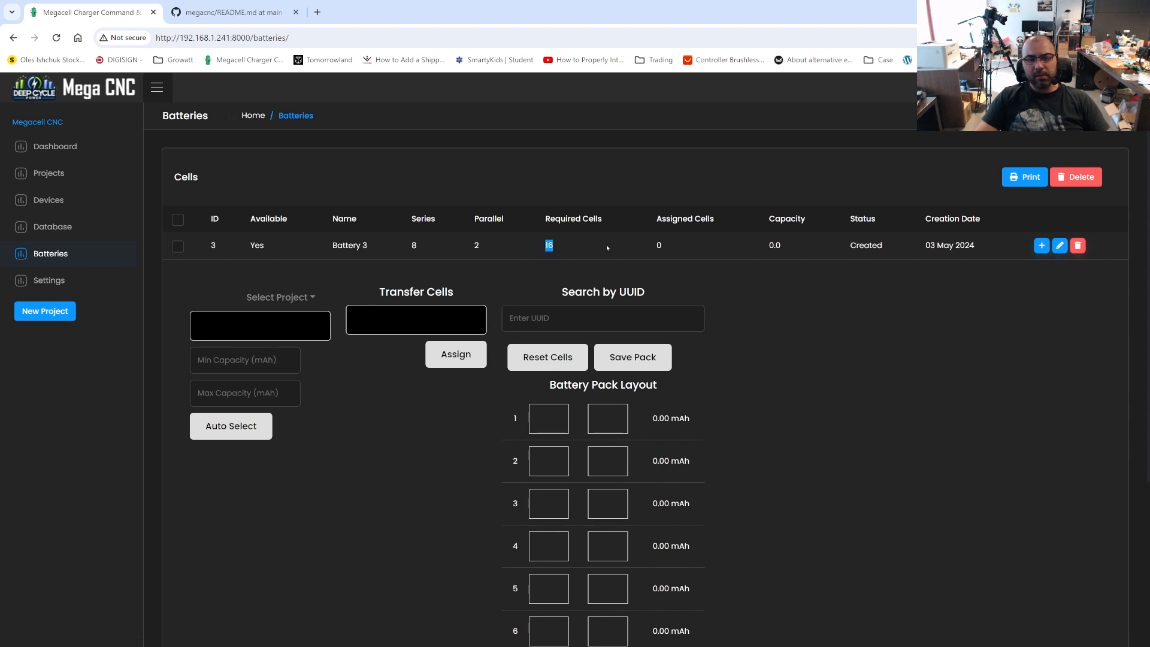
Auto-select cells between 2100 and 3100 mAh from the Celule Trotineta project into Battery 3's transfer list
{"action": "left_click", "coordinate": [280, 297]}
{"action": "left_click", "coordinate": [263, 347]}
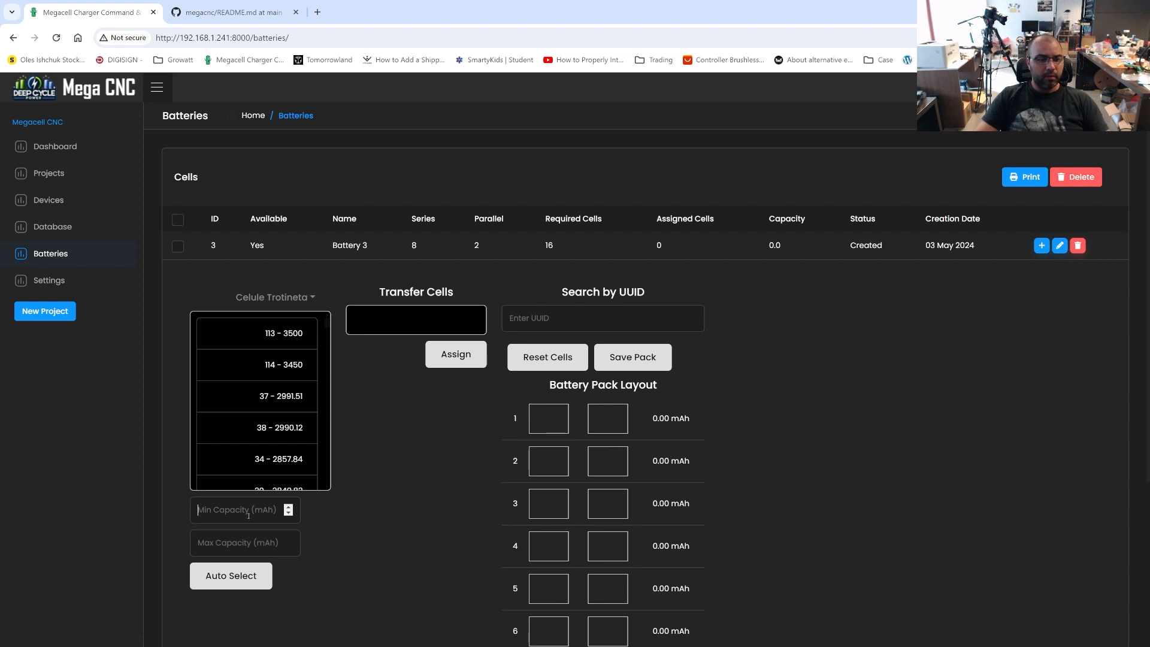
{"action": "type", "text": "2100"}
{"action": "key", "text": "Tab"}
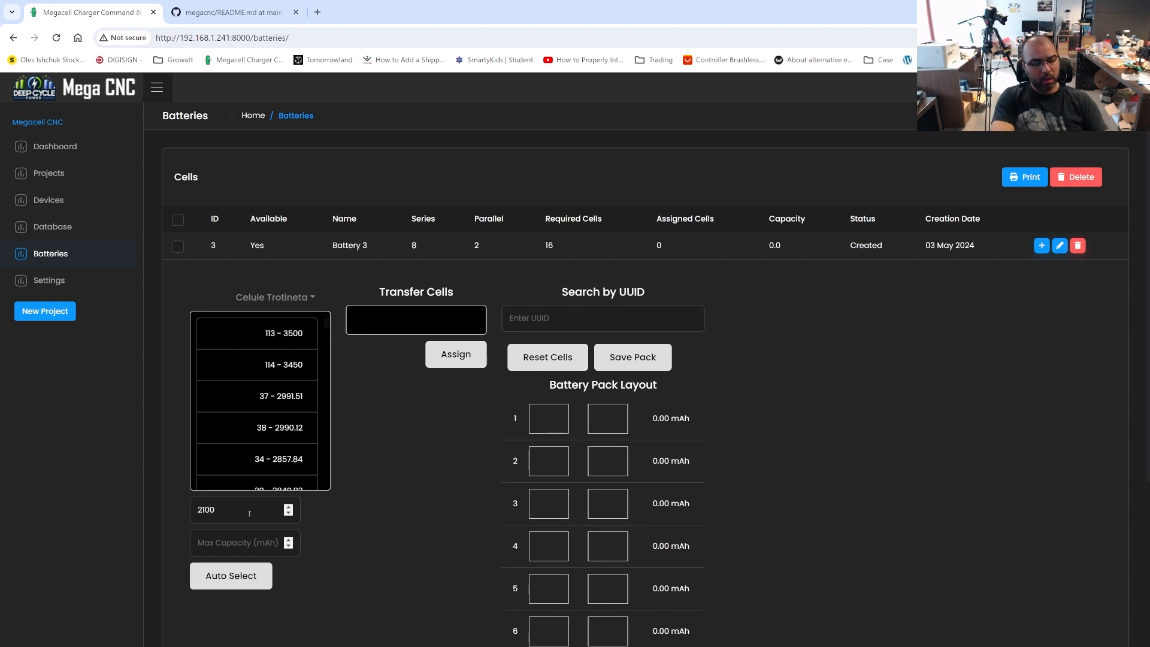
{"action": "type", "text": "34"}
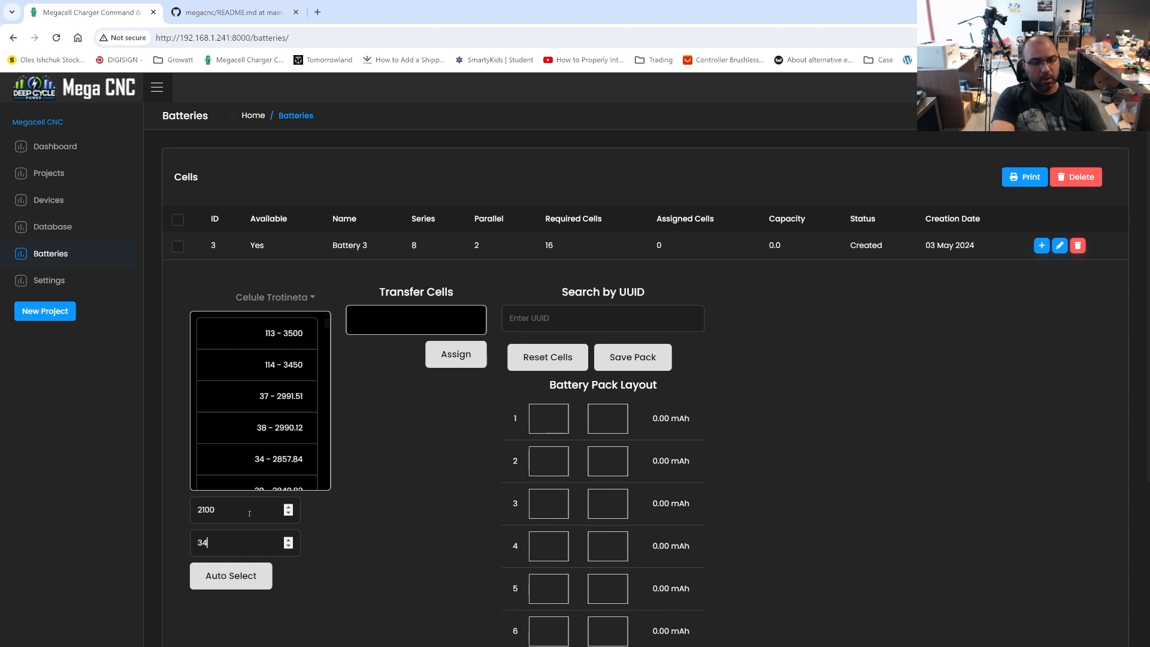
{"action": "type", "text": "0"}
{"action": "left_click", "coordinate": [230, 576]}
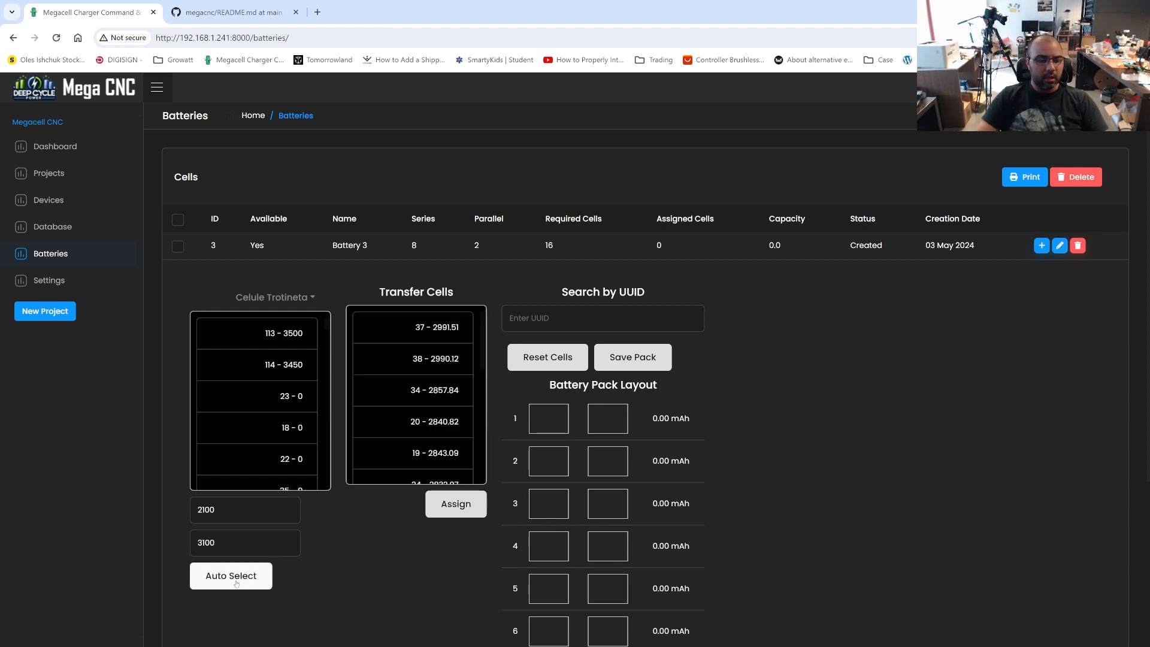
Assign the transfer-list cells to Battery 3's pack layout and save the pack, refreshing the batteries list
{"action": "left_click", "coordinate": [456, 504]}
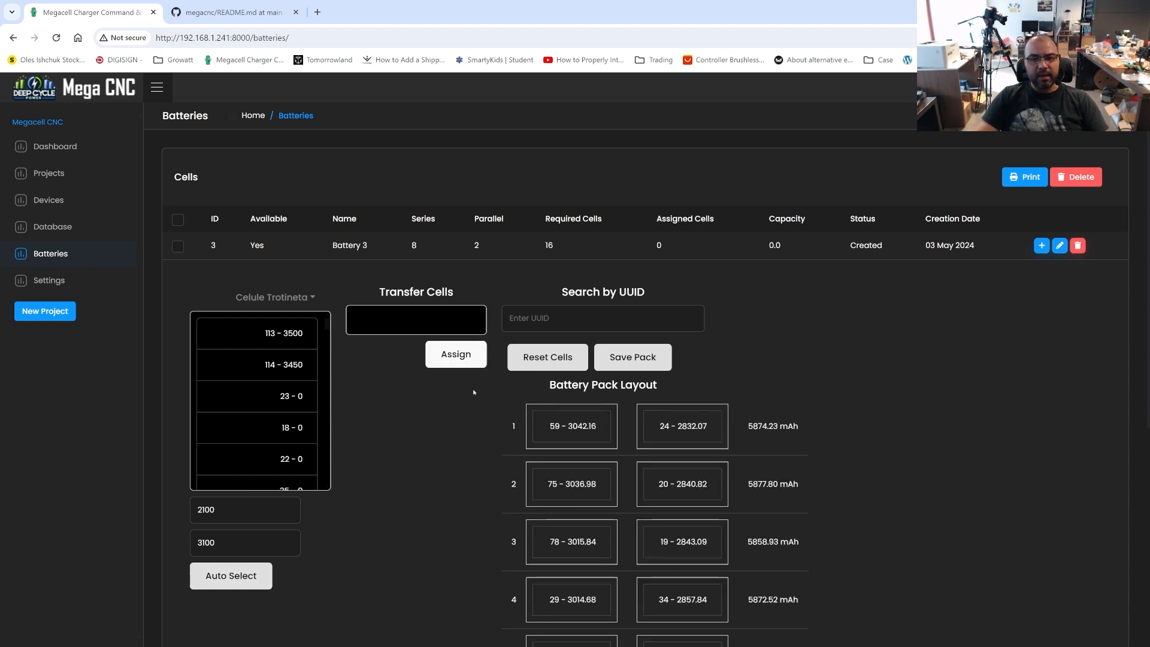
{"action": "left_click", "coordinate": [654, 358]}
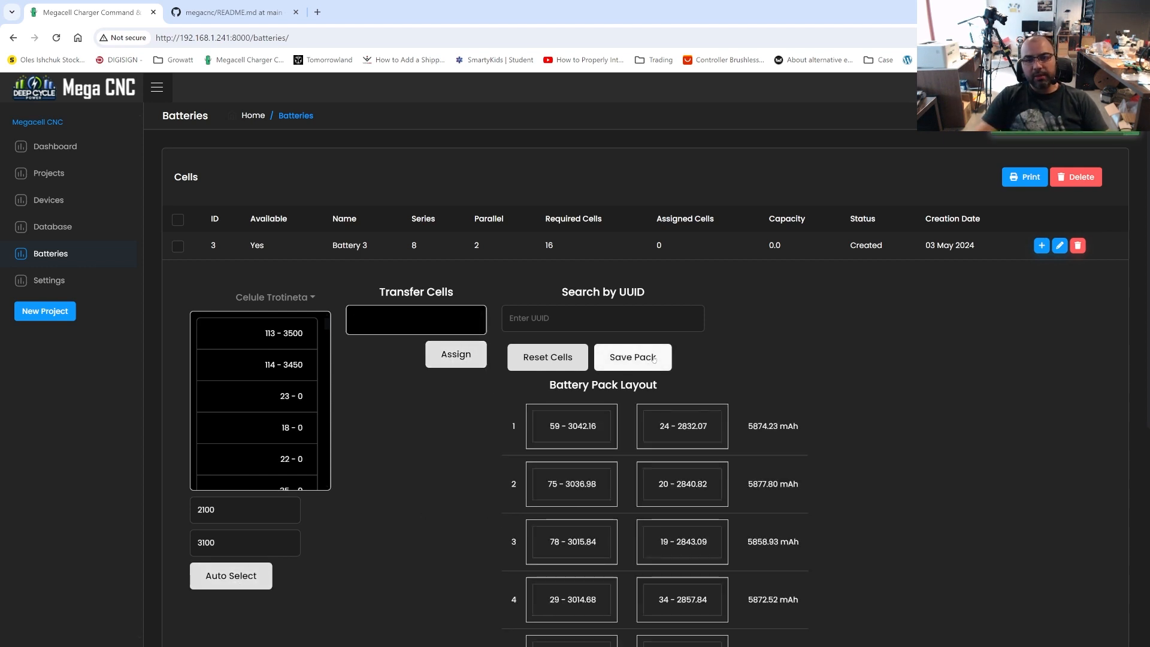
{"action": "left_click", "coordinate": [57, 38]}
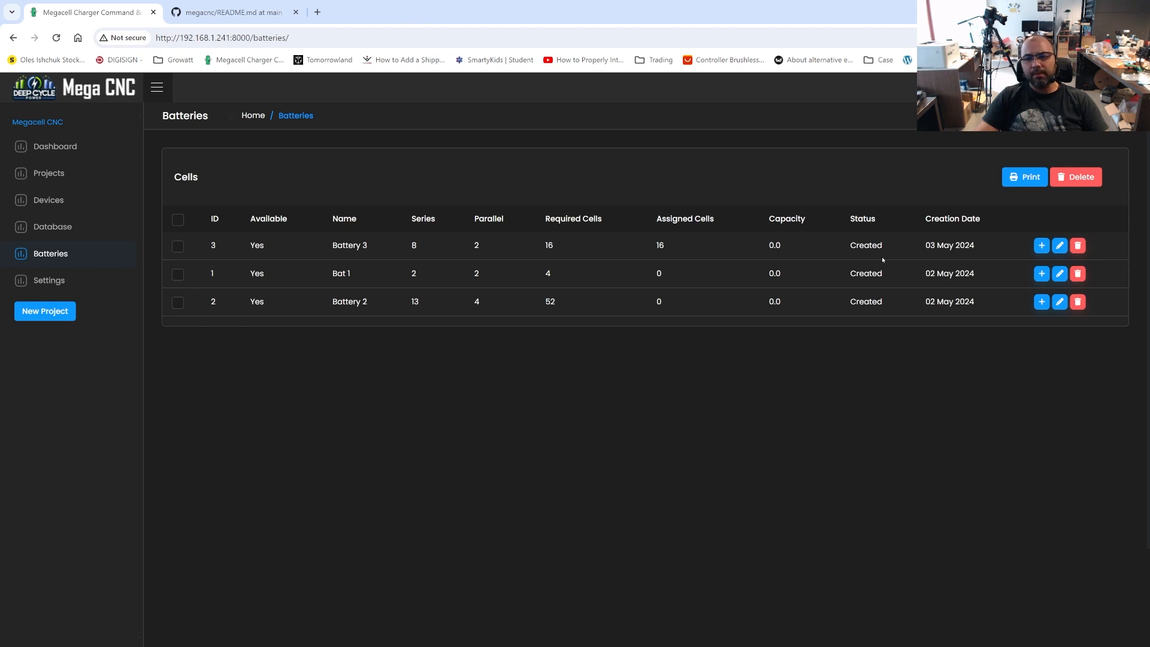
Check Battery 3's assigned cells, capacity and status in the batteries list
{"action": "left_click_drag", "start_coordinate": [883, 253], "coordinate": [802, 258]}
{"action": "left_click", "coordinate": [801, 258]}
{"action": "left_click_drag", "start_coordinate": [878, 244], "coordinate": [828, 242]}
{"action": "left_click", "coordinate": [828, 242]}
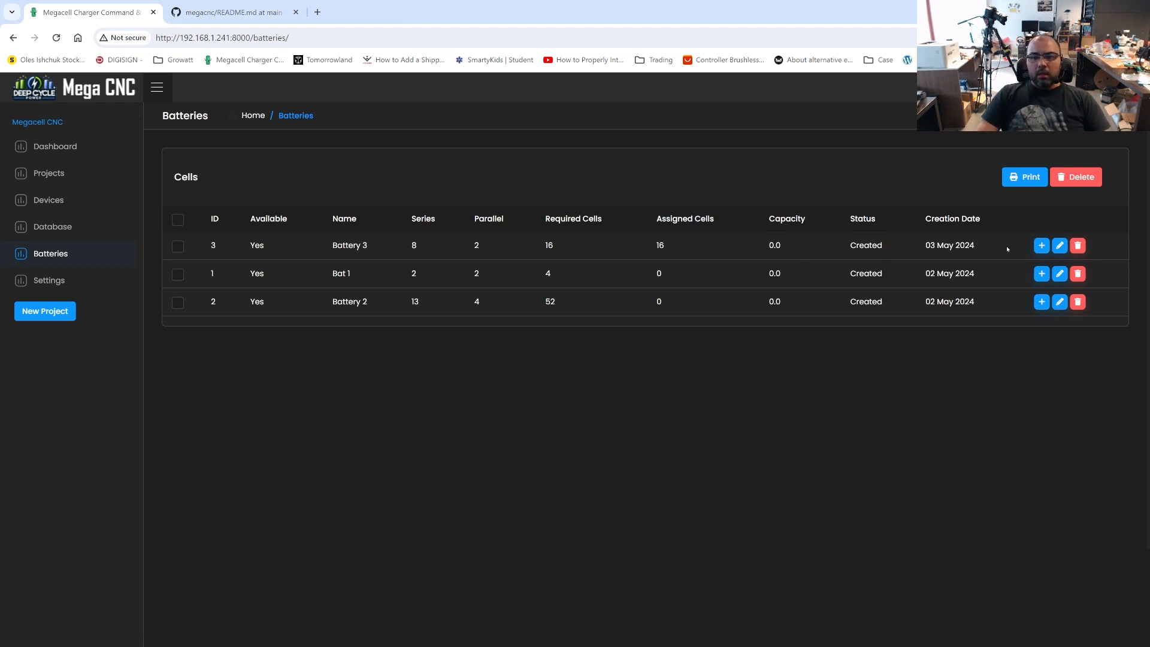
{"action": "left_click_drag", "start_coordinate": [1007, 249], "coordinate": [247, 248]}
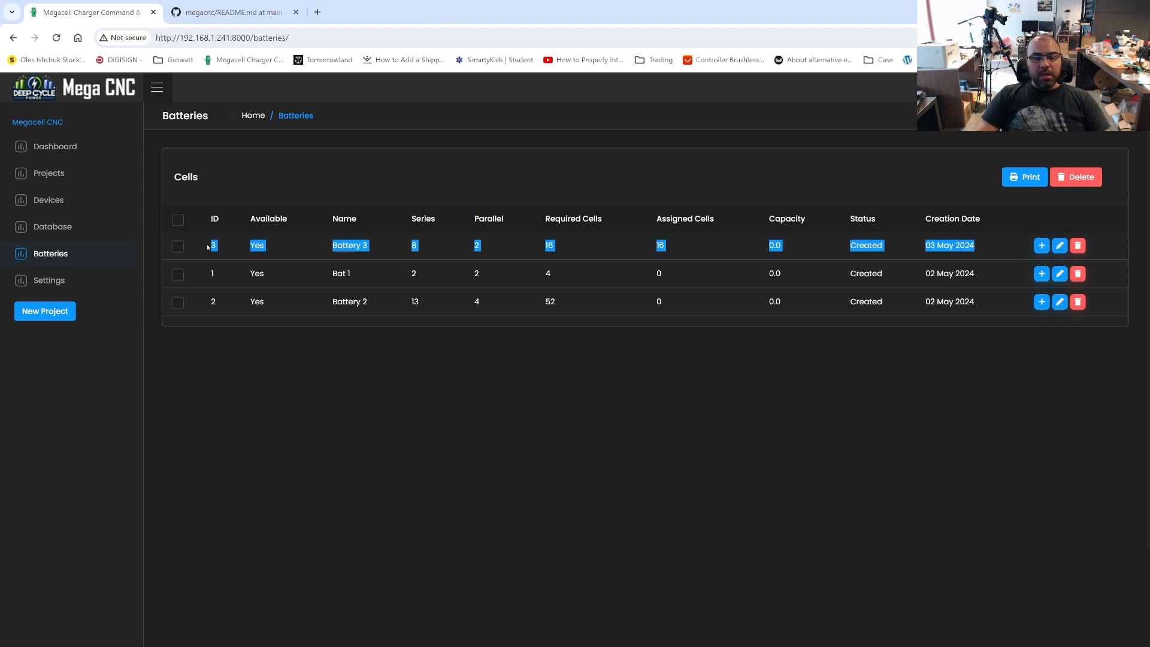
{"action": "left_click", "coordinate": [672, 254]}
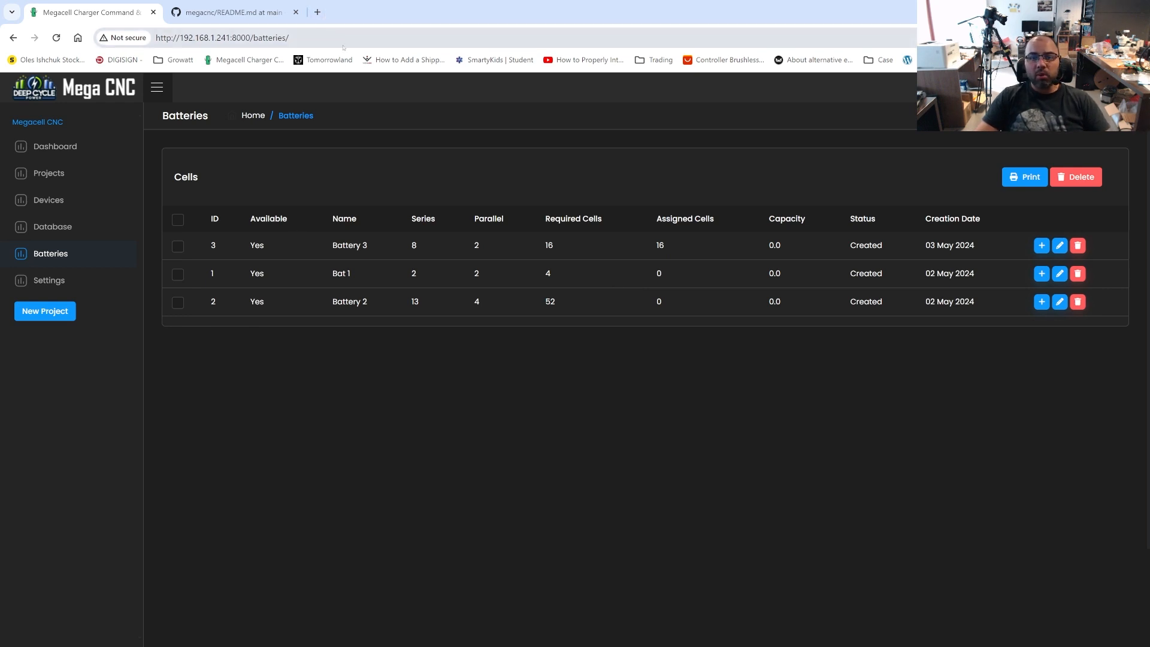
Open deepcyclepower.com/fast-forward-your-lithium-cell-testing-with-megacell-charger/ in a new browser tab
{"action": "left_click", "coordinate": [318, 12]}
{"action": "left_click", "coordinate": [347, 37]}
{"action": "type", "text": "deepcyclepower.comf"}
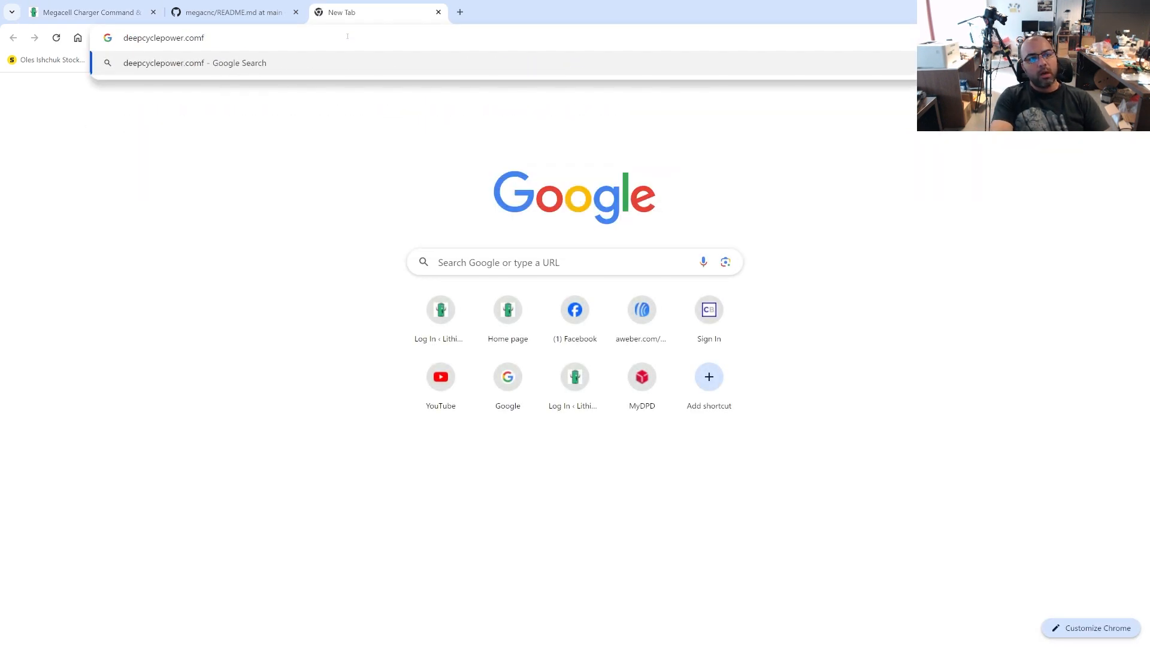
{"action": "key", "text": "BackSpace"}
{"action": "type", "text": "/f"}
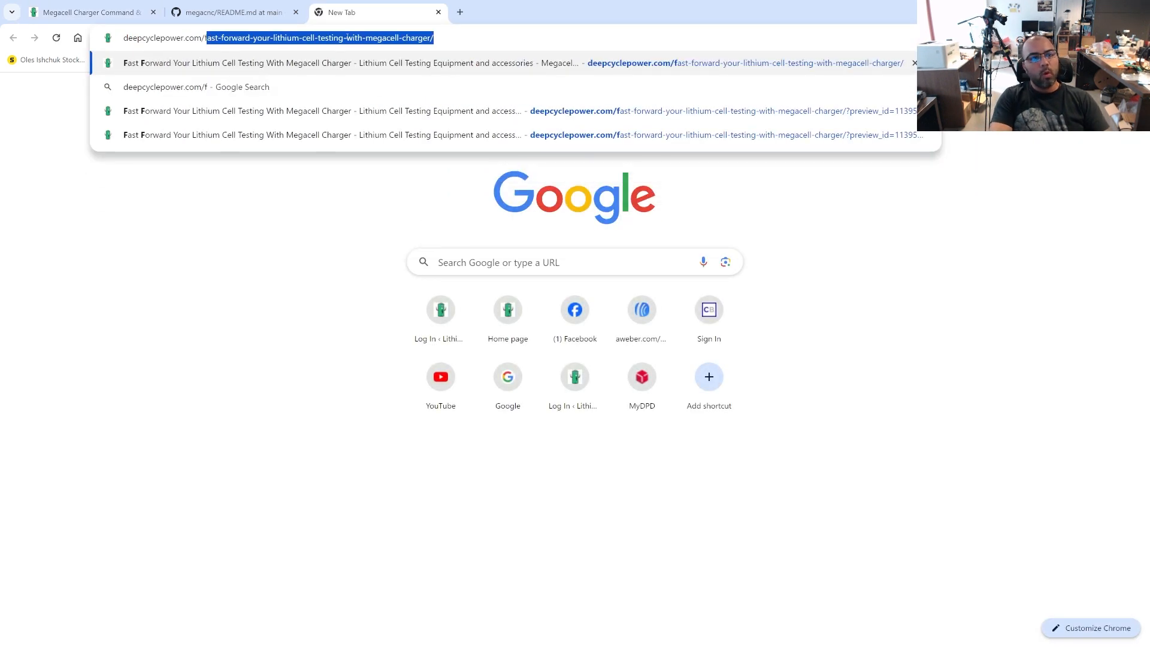
{"action": "key", "text": "Return"}
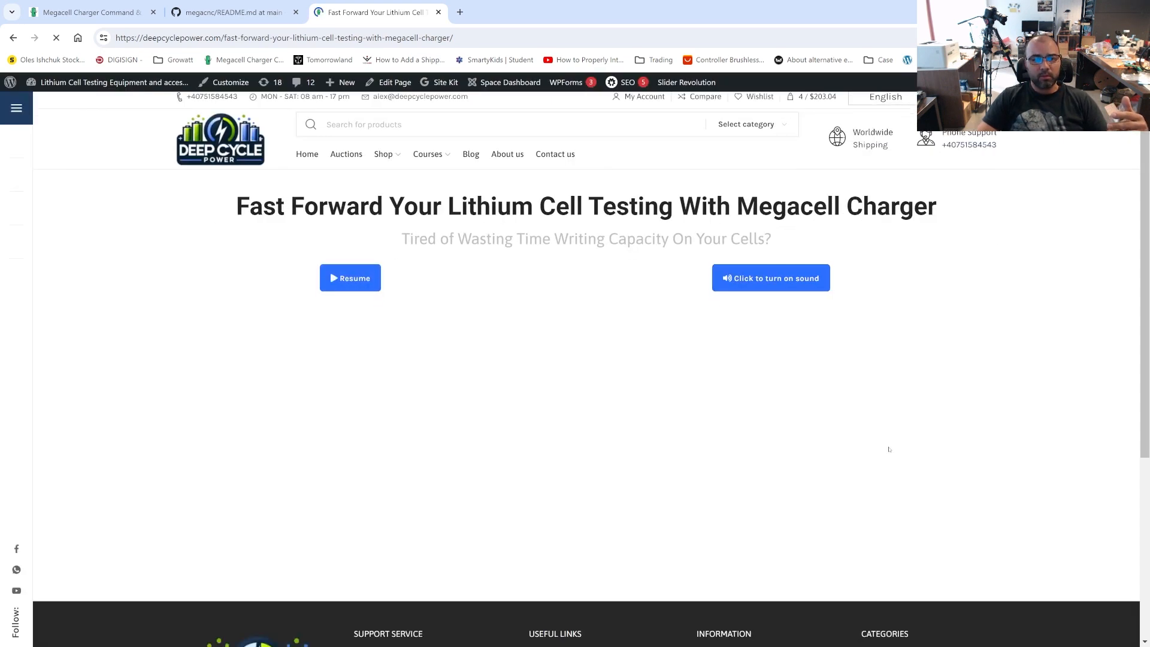
Pause the Megacell Charger presentation video on the product page
{"action": "scroll", "coordinate": [743, 419], "scroll_direction": "down", "scroll_amount": 3}
{"action": "scroll", "coordinate": [727, 418], "scroll_direction": "up", "scroll_amount": 3}
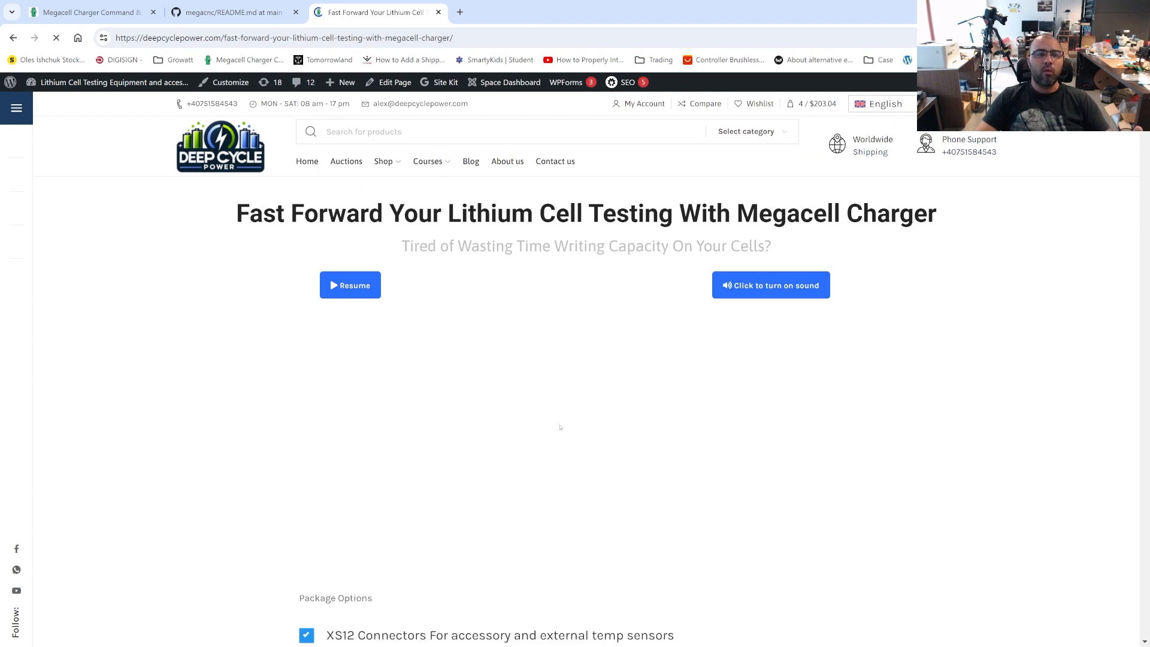
{"action": "scroll", "coordinate": [647, 417], "scroll_direction": "down", "scroll_amount": 1}
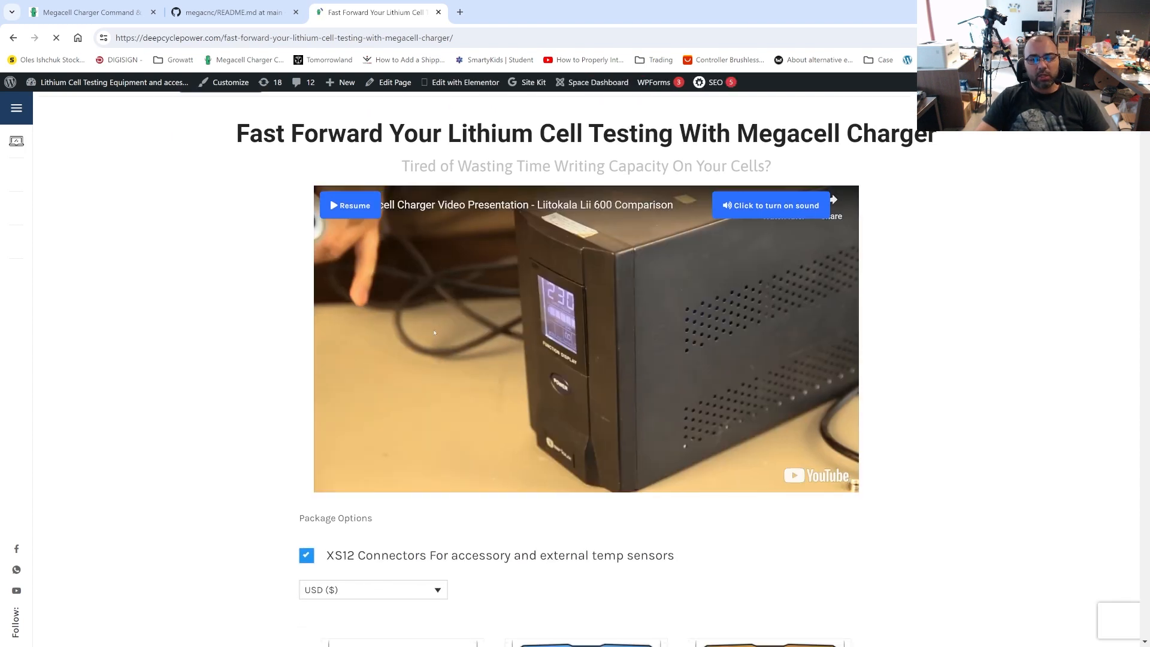
{"action": "scroll", "coordinate": [435, 333], "scroll_direction": "down", "scroll_amount": 1}
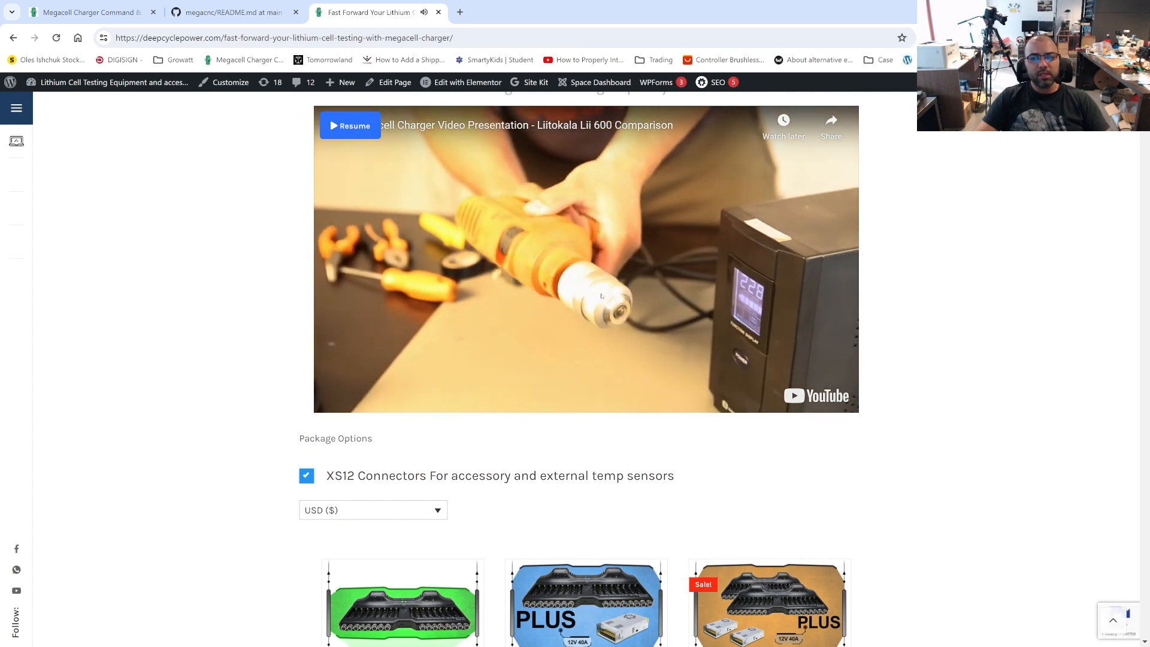
{"action": "left_click", "coordinate": [602, 296]}
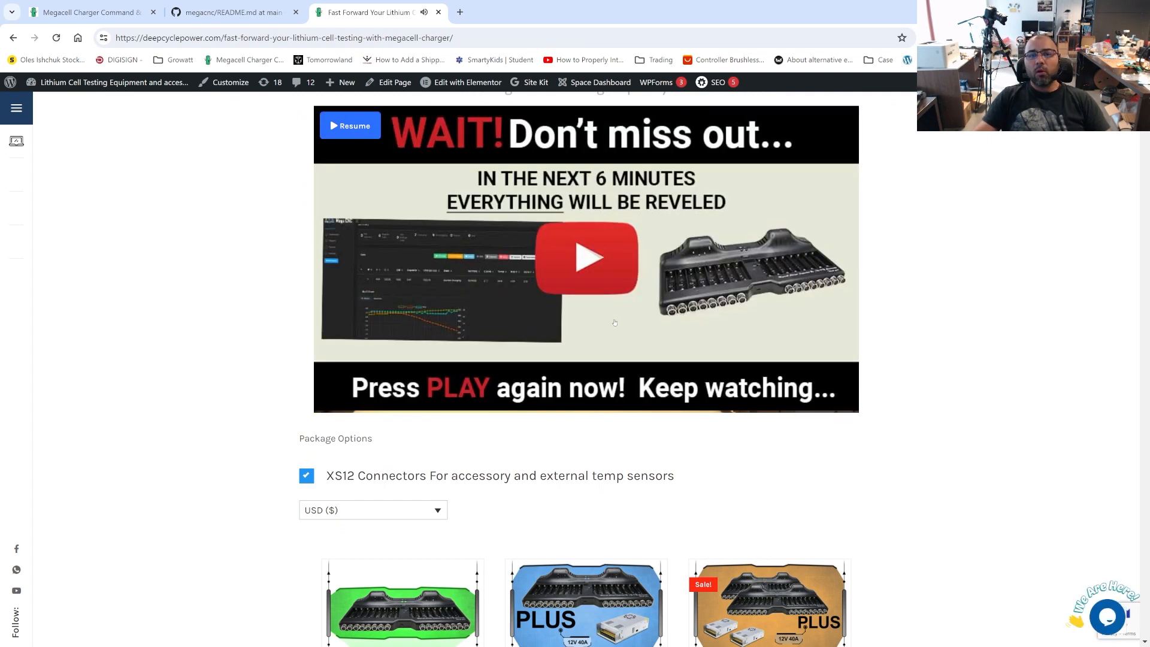
Examine the Megacell Charger page's package options and prices, its feature list and the pros and cons comparison
{"action": "scroll", "coordinate": [615, 323], "scroll_direction": "up", "scroll_amount": 1}
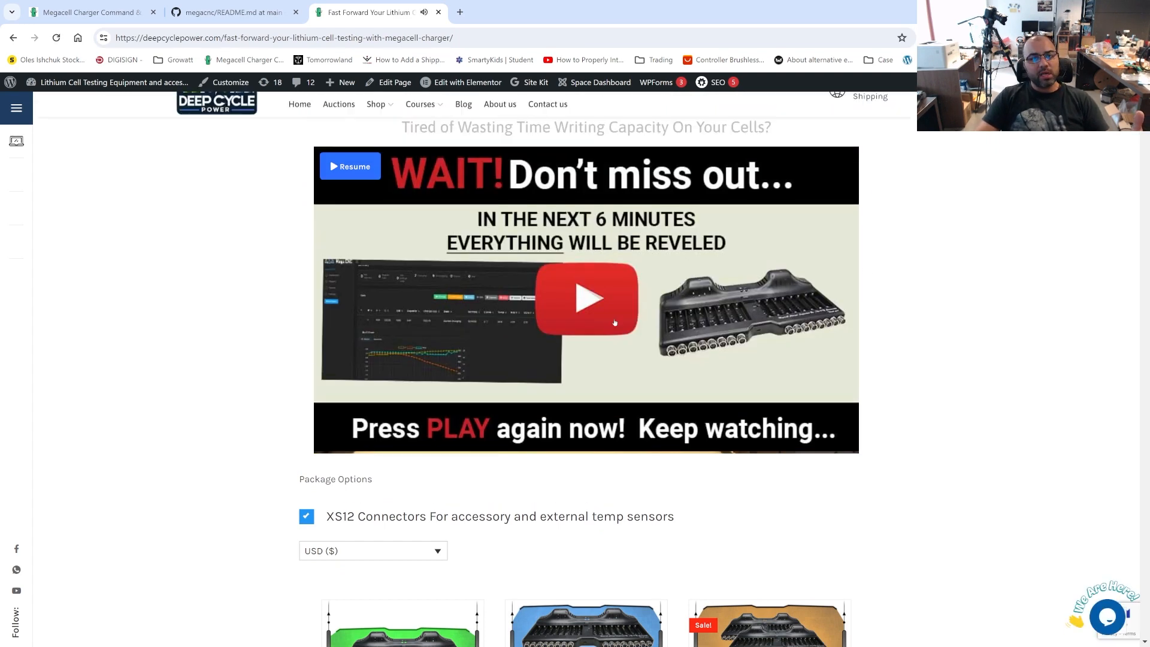
{"action": "scroll", "coordinate": [615, 323], "scroll_direction": "up", "scroll_amount": 2}
{"action": "scroll", "coordinate": [614, 323], "scroll_direction": "down", "scroll_amount": 5}
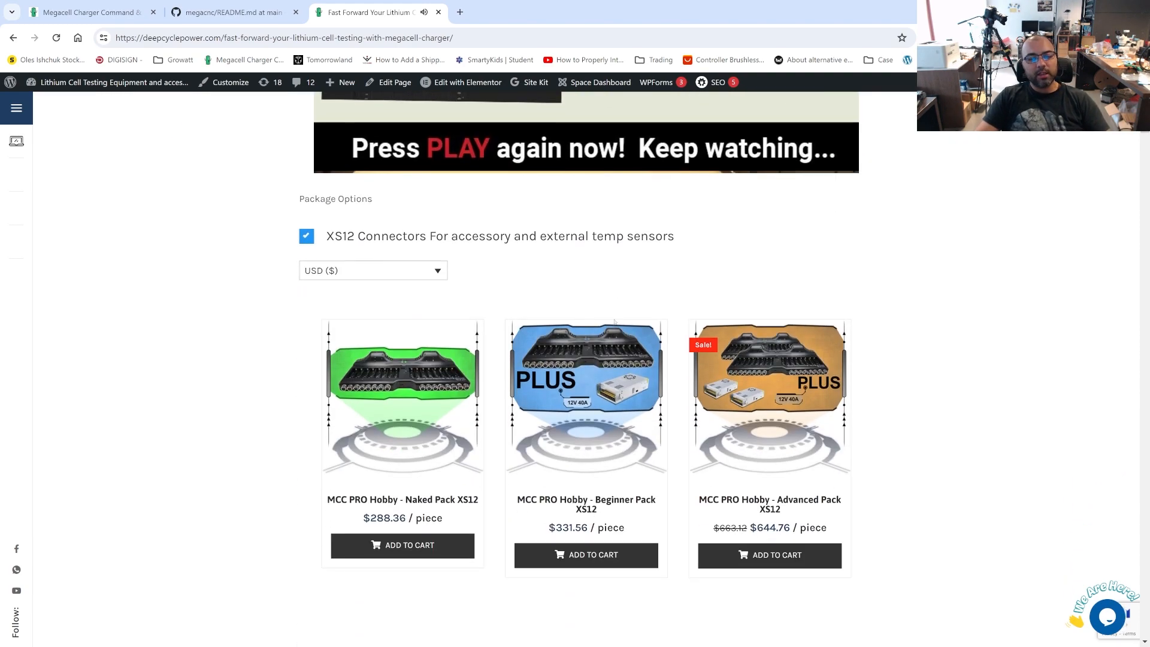
{"action": "scroll", "coordinate": [615, 323], "scroll_direction": "down", "scroll_amount": 4}
{"action": "scroll", "coordinate": [565, 331], "scroll_direction": "down", "scroll_amount": 20}
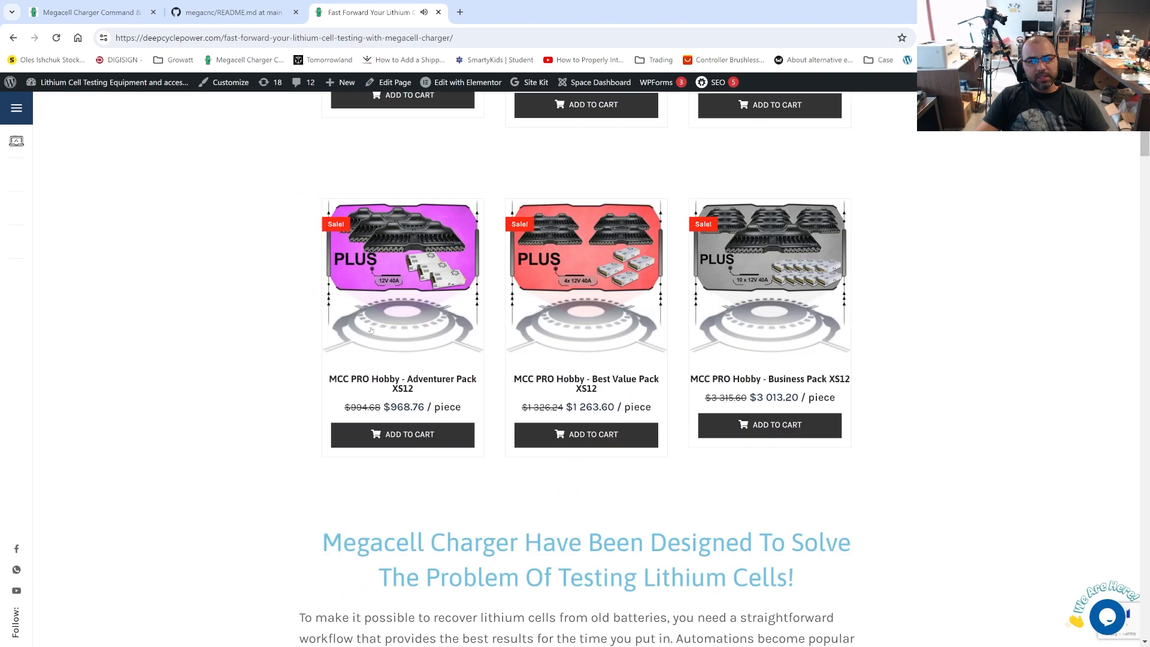
{"action": "scroll", "coordinate": [533, 498], "scroll_direction": "down", "scroll_amount": 15}
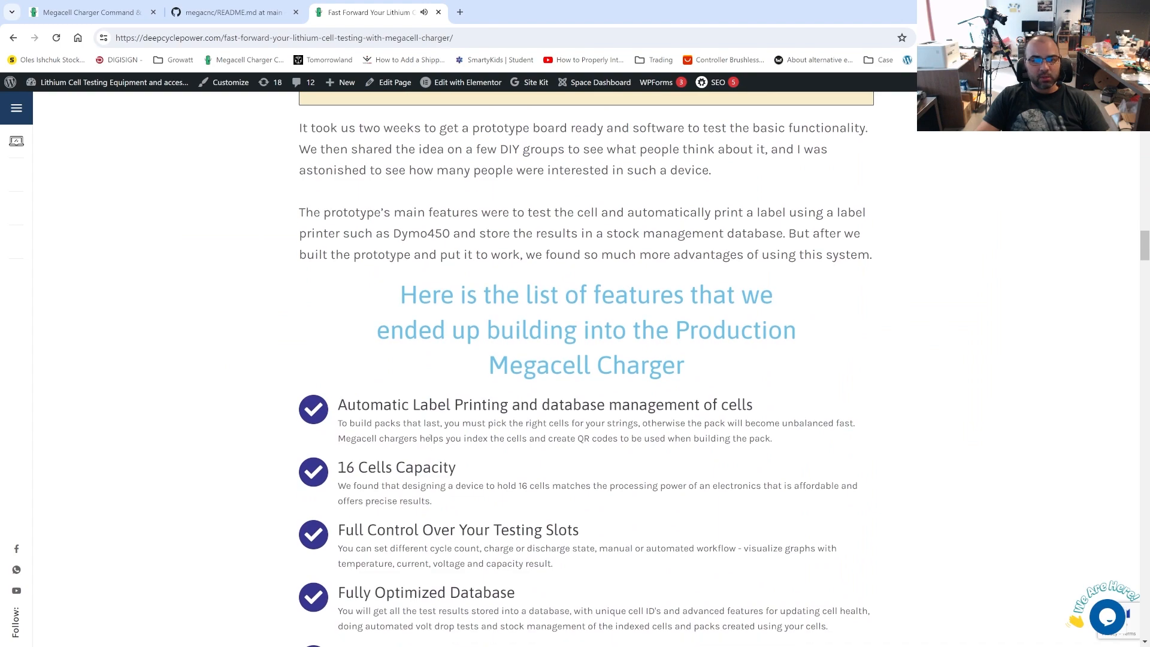
{"action": "scroll", "coordinate": [533, 498], "scroll_direction": "down", "scroll_amount": 12}
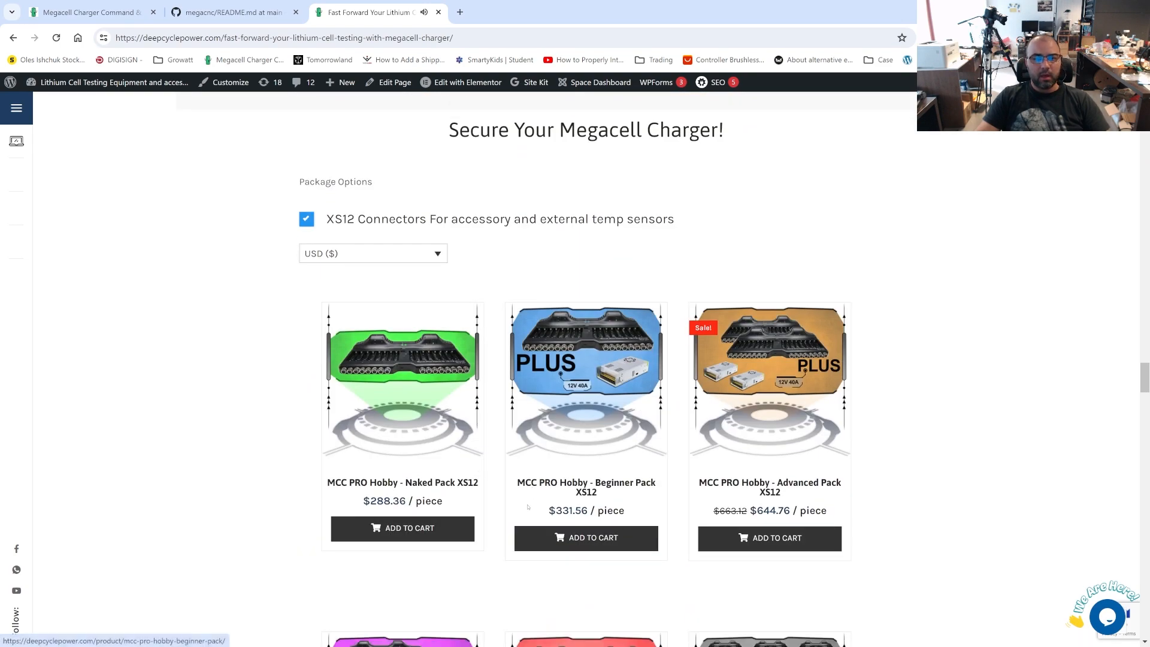
{"action": "scroll", "coordinate": [549, 530], "scroll_direction": "up", "scroll_amount": 5}
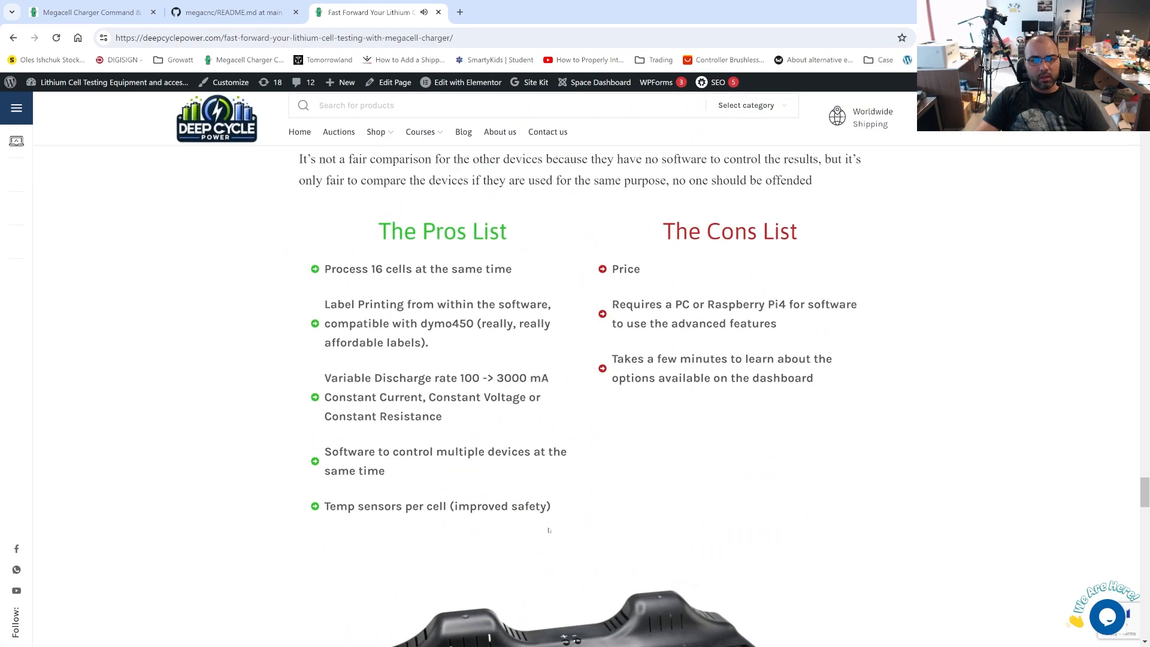
{"action": "scroll", "coordinate": [560, 524], "scroll_direction": "up", "scroll_amount": 15}
{"action": "scroll", "coordinate": [560, 524], "scroll_direction": "up", "scroll_amount": 20}
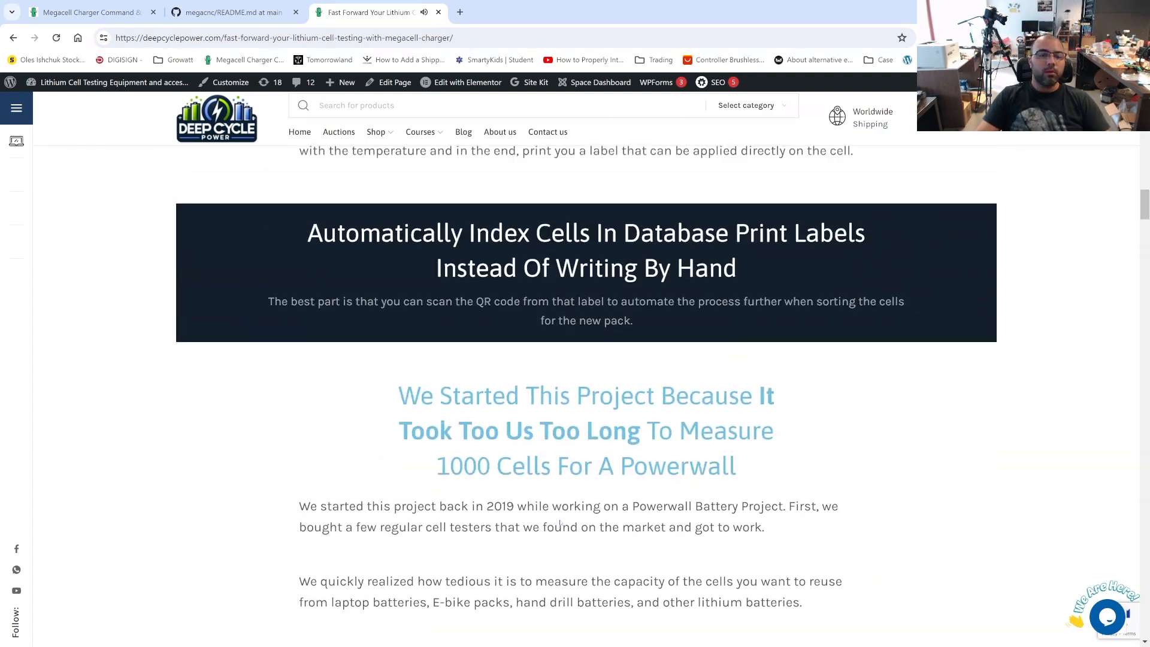